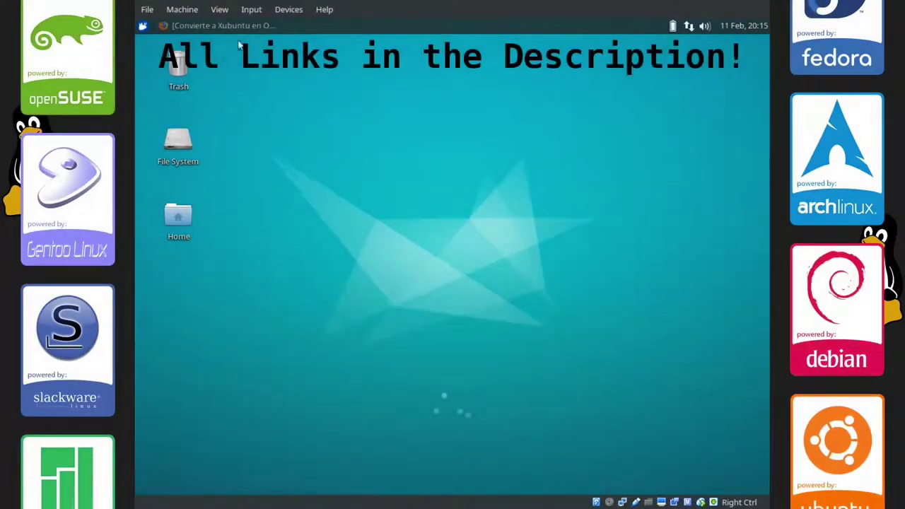
Step: Examine the Xosemite theme article in the open browser down to its download links
left_click(219, 26)
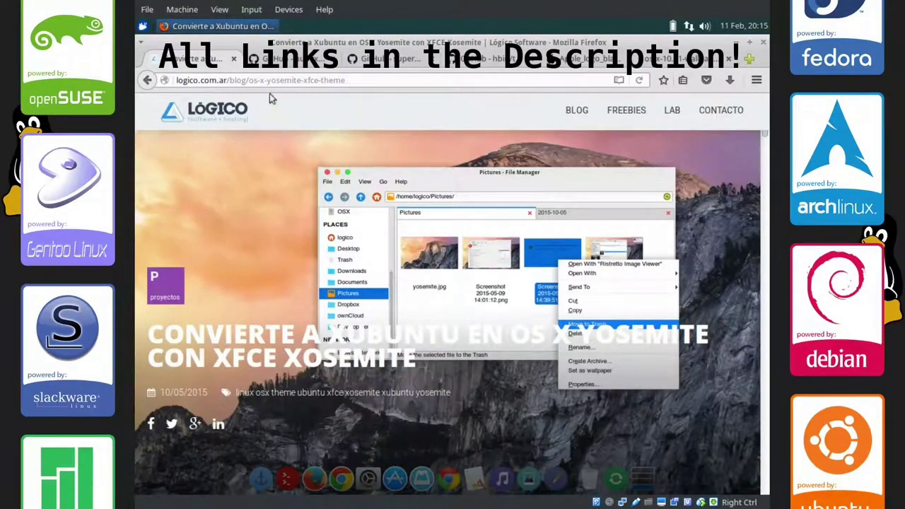
left_click(269, 62)
key("ctrl+shift+Tab")
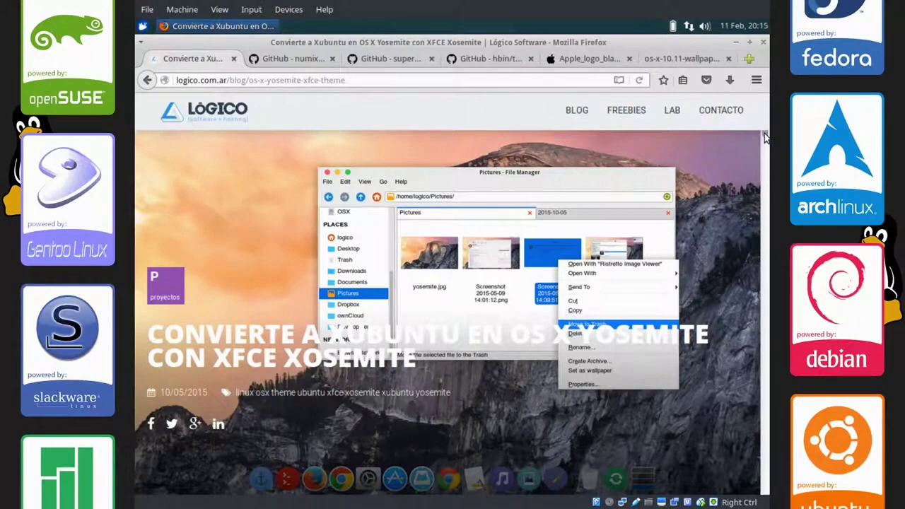
scroll(765, 133, "down", 5)
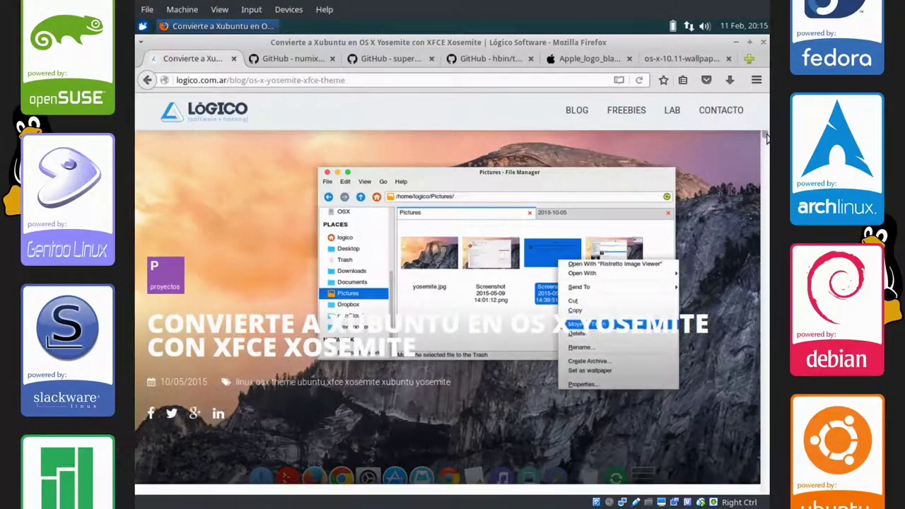
scroll(741, 163, "down", 15)
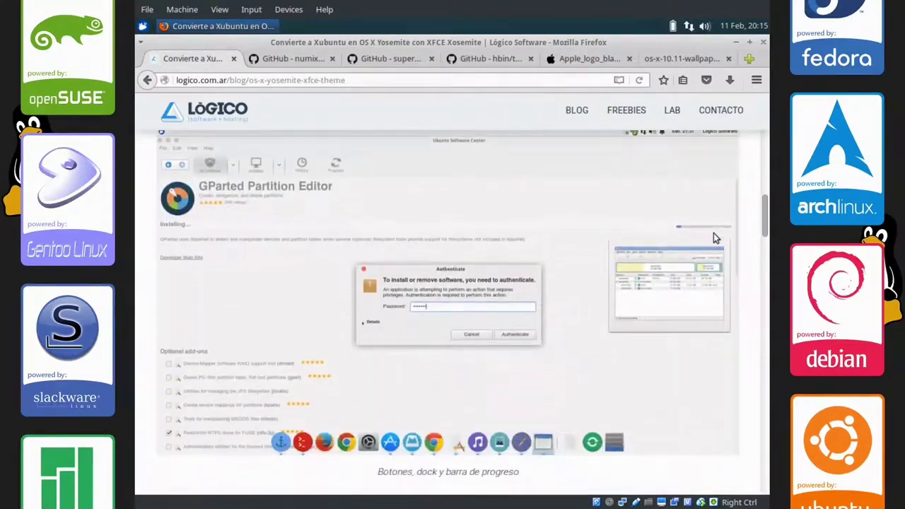
scroll(714, 230, "up", 4)
scroll(720, 210, "down", 14)
scroll(683, 289, "down", 20)
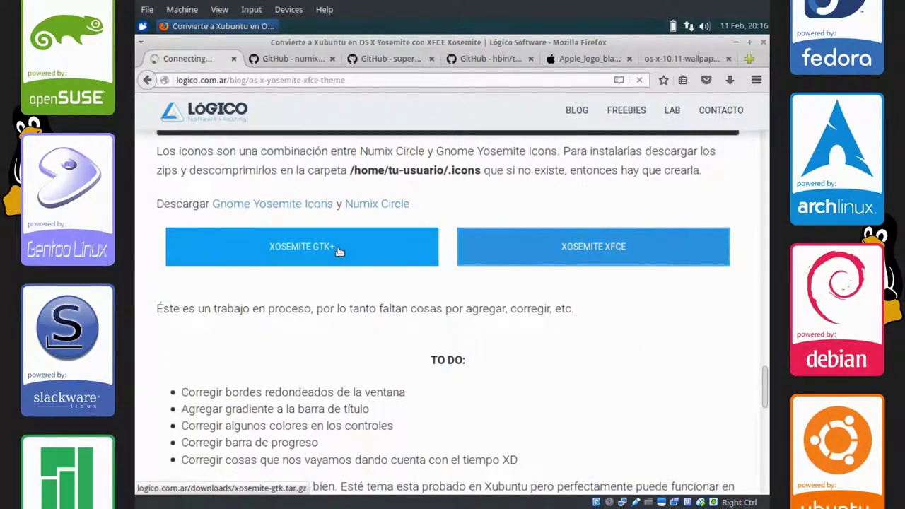
Step: Download the Xosemite GTK+ archive, choosing to save it and to do so automatically for files of this type
left_click(382, 255)
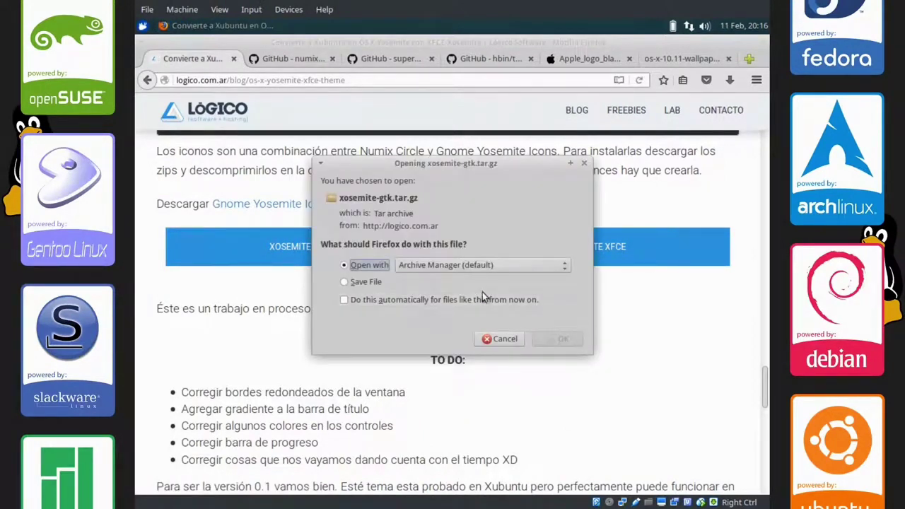
left_click(358, 281)
left_click(410, 300)
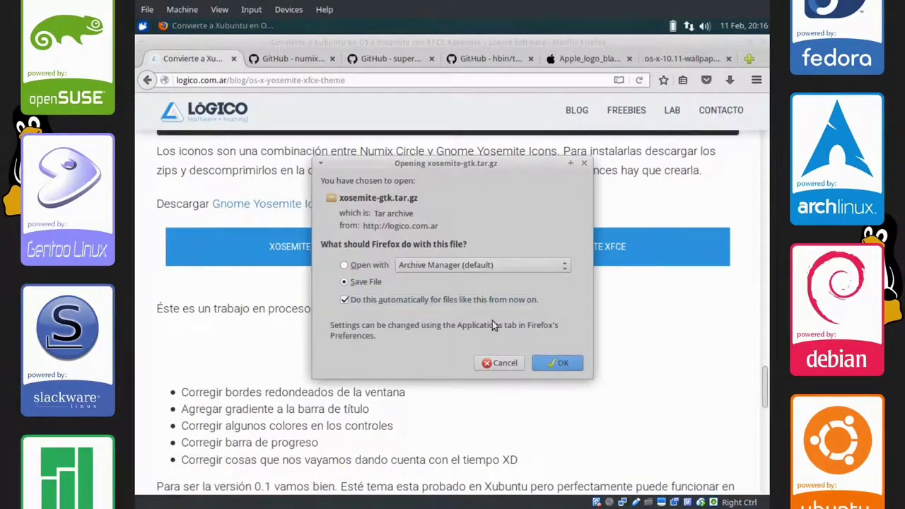
key("Return")
left_click(657, 300)
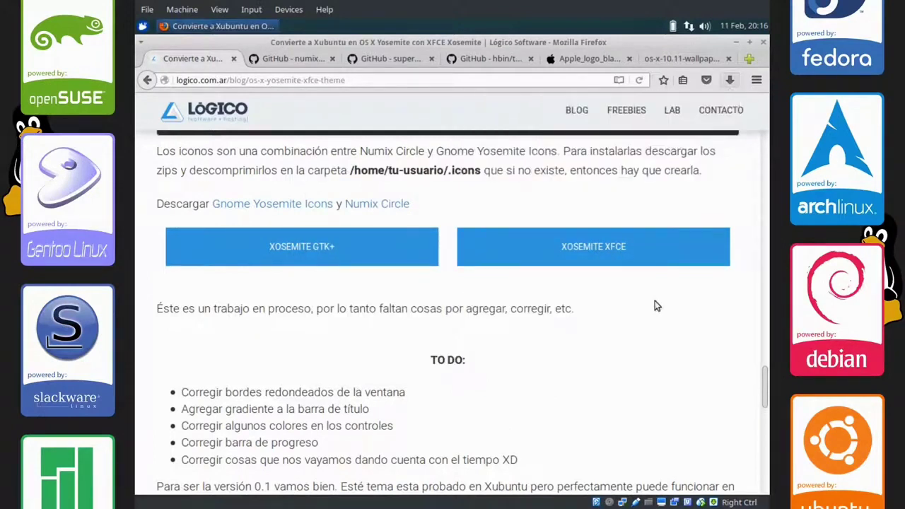
Step: Download the Xosemite XFCE archive, check the download progress and minimize the browser
left_click(559, 253)
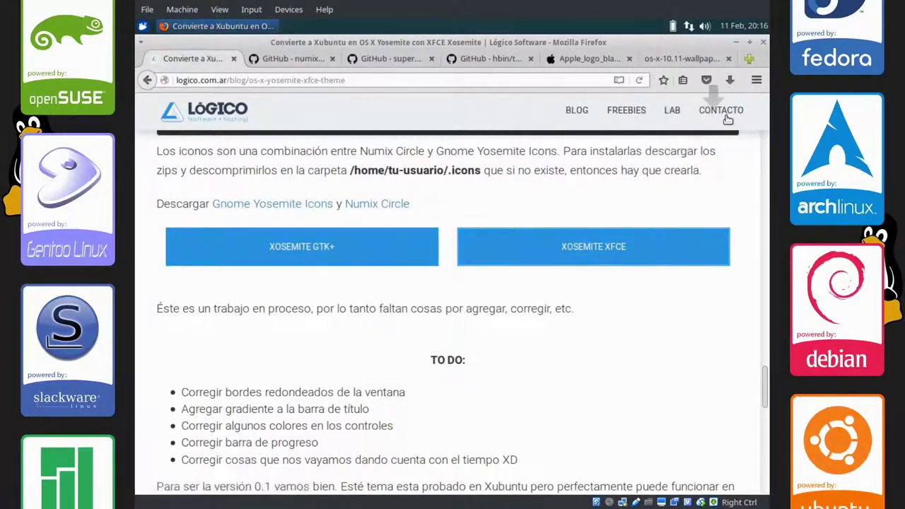
left_click(733, 80)
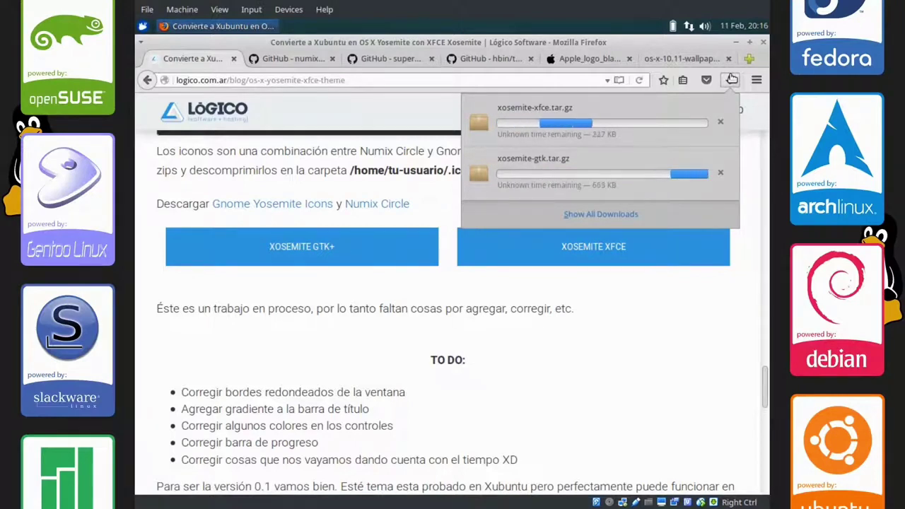
left_click(733, 80)
left_click(737, 44)
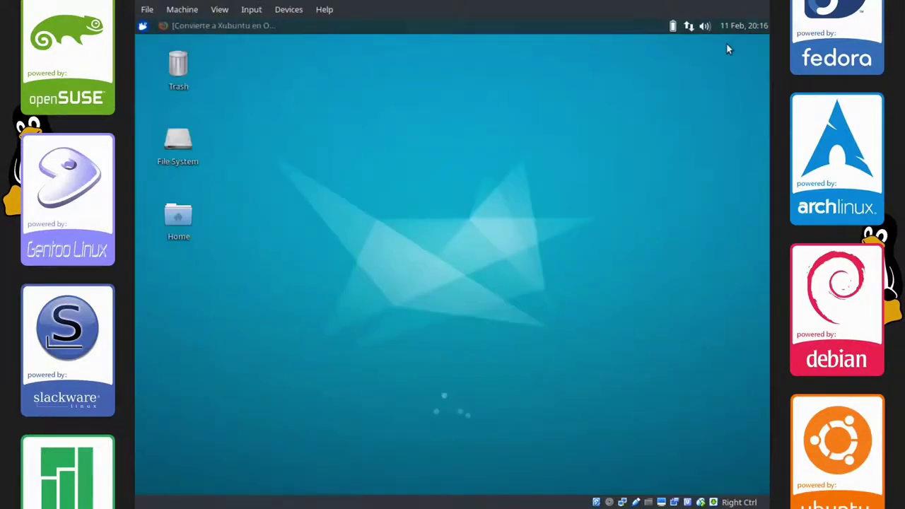
Step: Open two file manager windows on the home folder and show Downloads in one of them
left_click(143, 26)
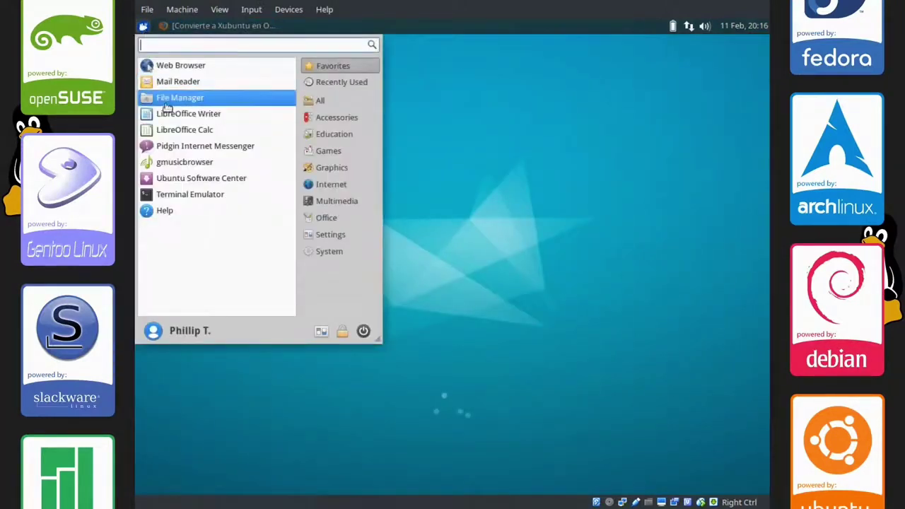
left_click(143, 25)
left_click(142, 25)
double_click(177, 97)
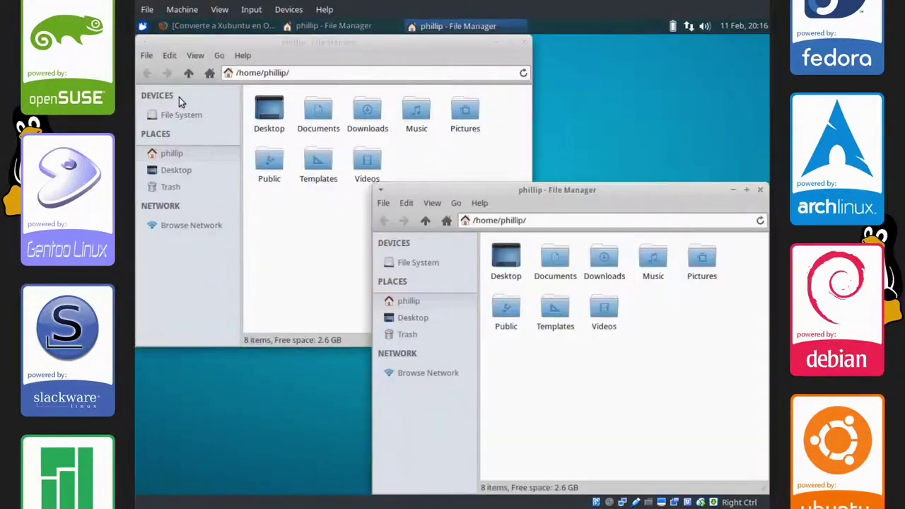
double_click(367, 110)
left_click_drag(598, 192, 497, 152)
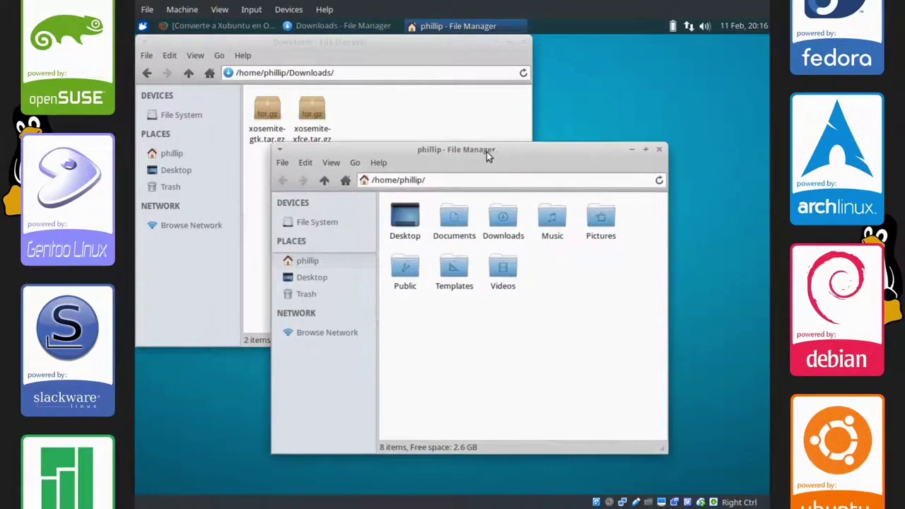
Step: Show the hidden files in the home folder window
left_click(331, 163)
left_click(375, 258)
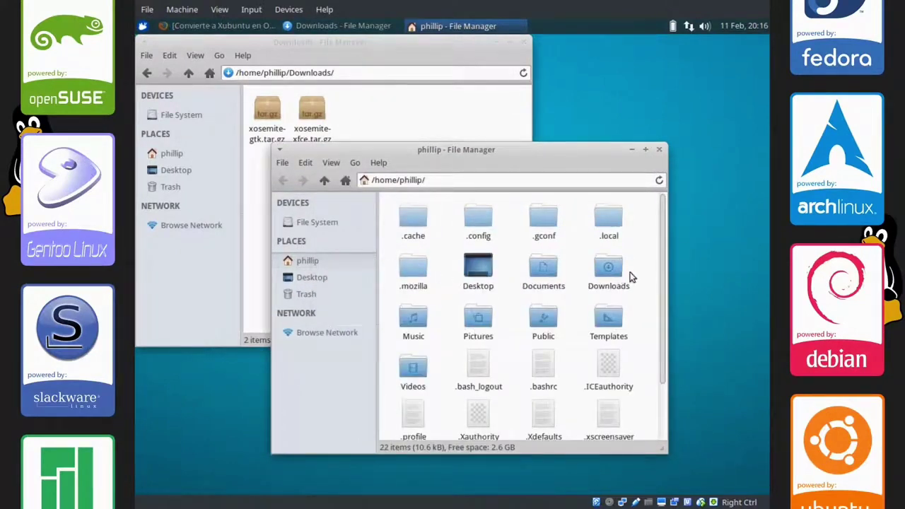
key("ctrl+h")
key("ctrl+h")
Step: Create a folder named .themes in the home folder and open it
left_click_drag(664, 257, 642, 237)
right_click(642, 237)
left_click(655, 243)
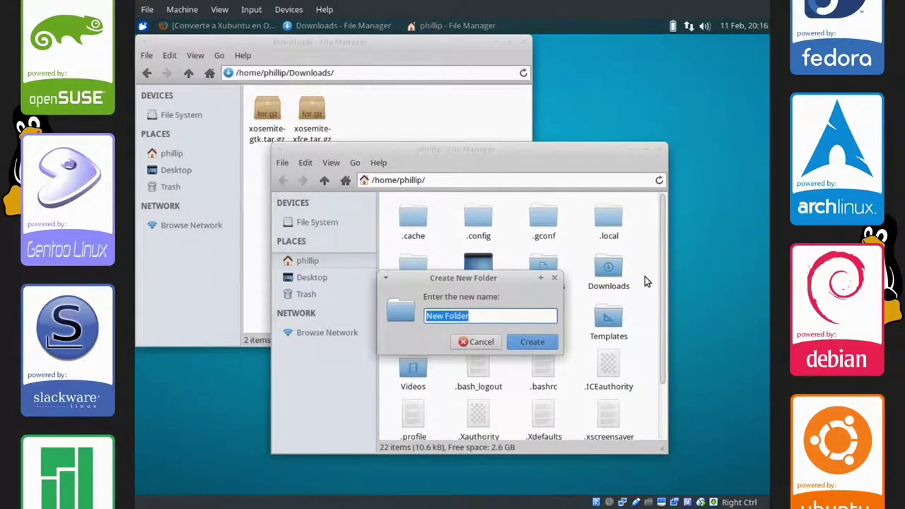
key("BackSpace")
type(".thmes")
key("BackSpace")
key("BackSpace")
key("BackSpace")
type("eme")
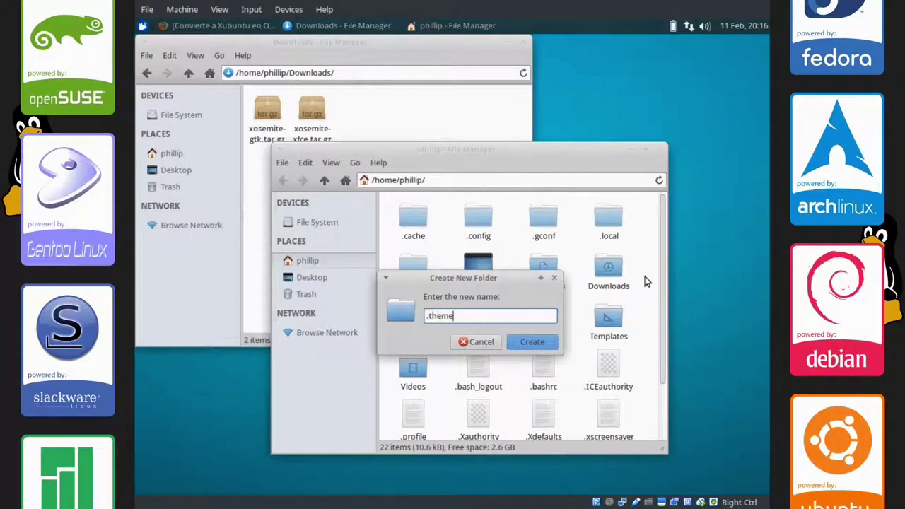
type("s")
key("Return")
double_click(479, 272)
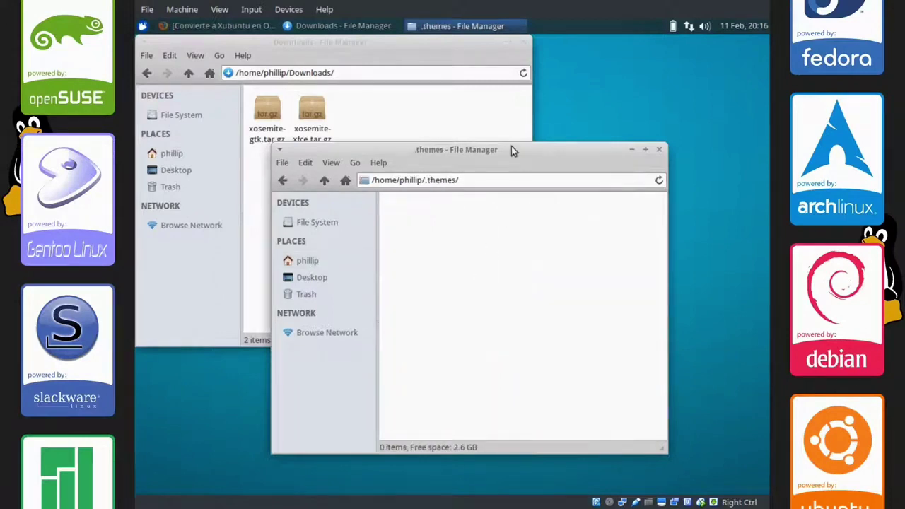
Step: Extract the xosemite-xfce and xosemite-gtk folders from the downloaded archives into .themes and close the windows
left_click_drag(513, 150, 645, 138)
double_click(311, 114)
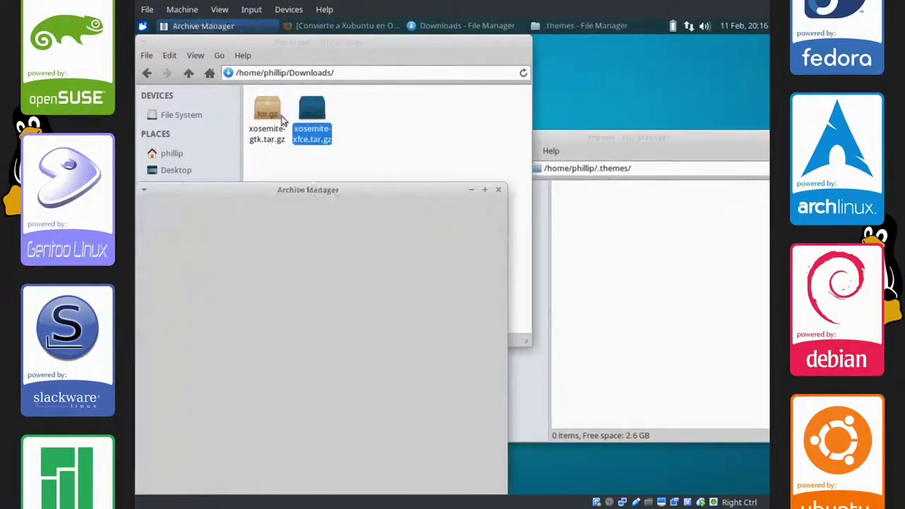
double_click(267, 113)
left_click(357, 409)
left_click(537, 382)
left_click_drag(577, 149, 504, 170)
left_click_drag(424, 133, 568, 404)
left_click_drag(259, 279, 621, 315)
left_click(499, 190)
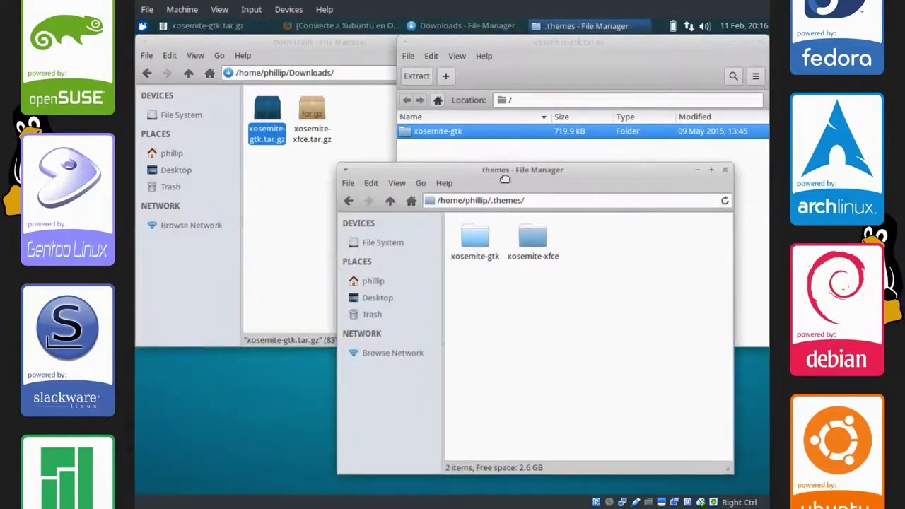
left_click(757, 48)
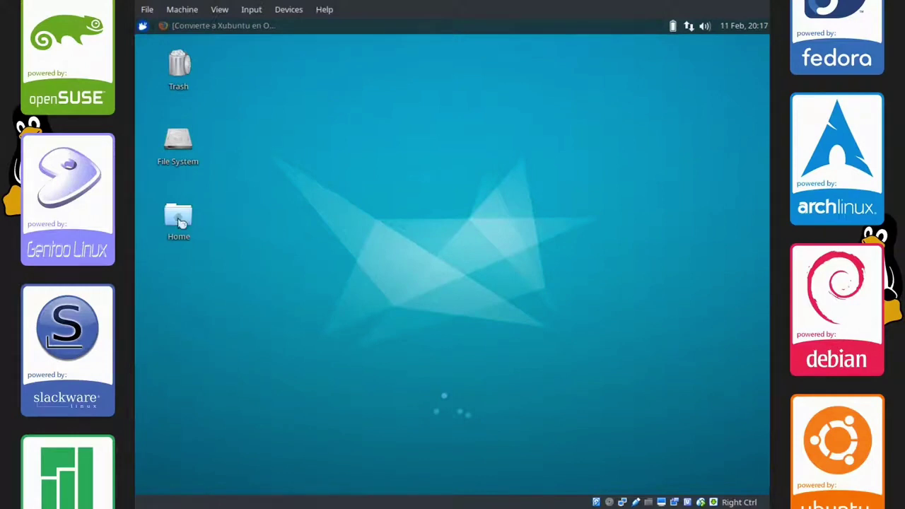
Step: Set the desktop's appearance style to xosemite-gtk
left_click(145, 26)
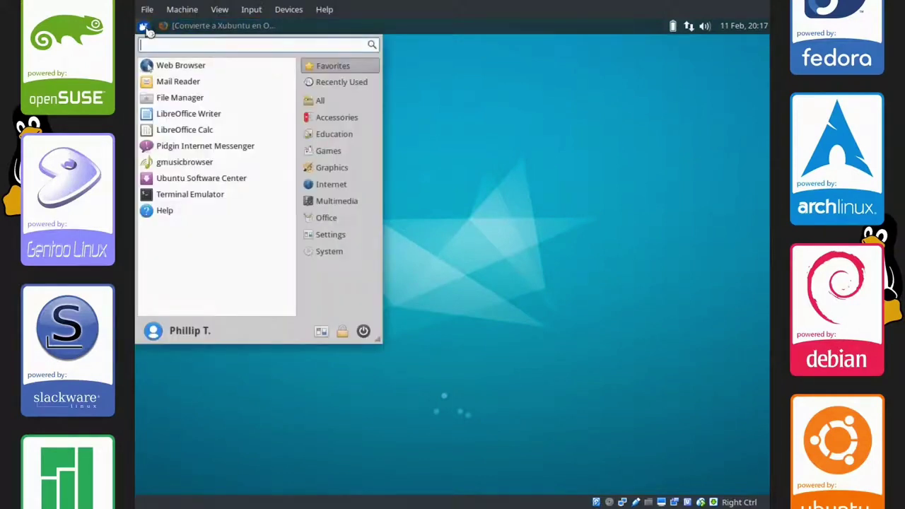
left_click(320, 332)
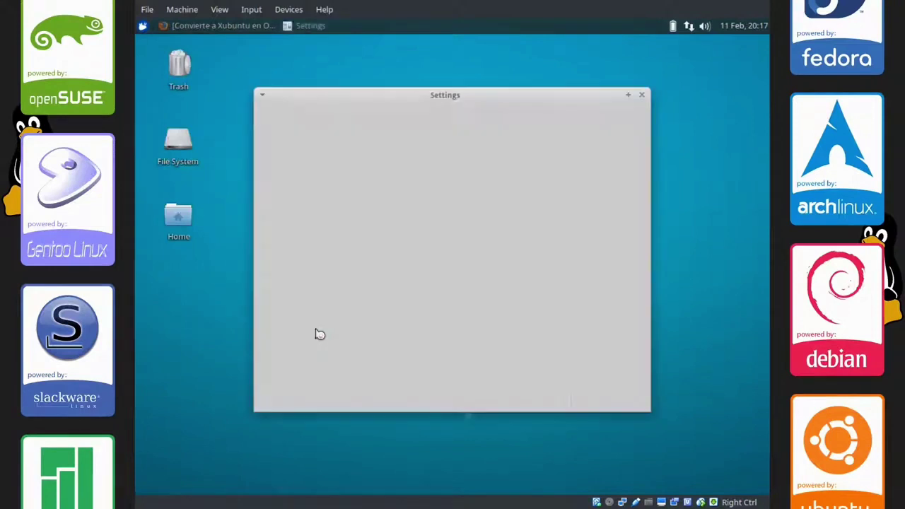
left_click(427, 191)
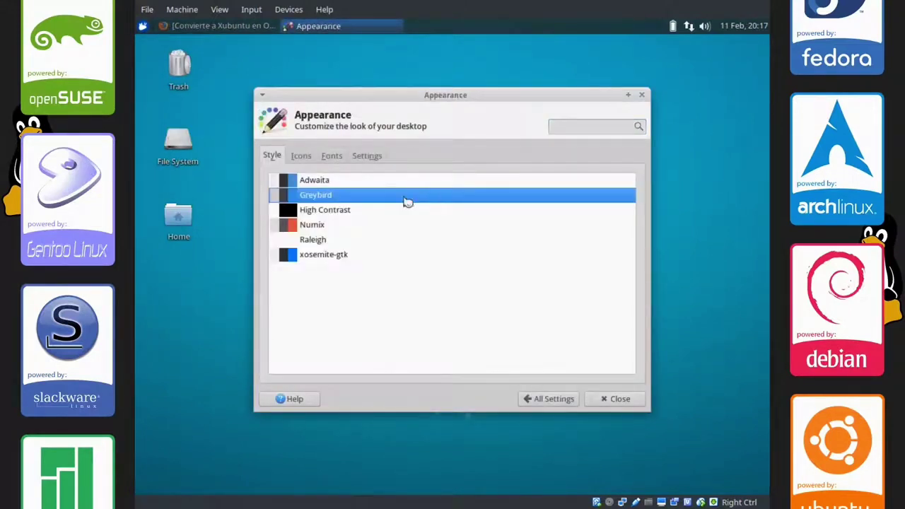
left_click(328, 258)
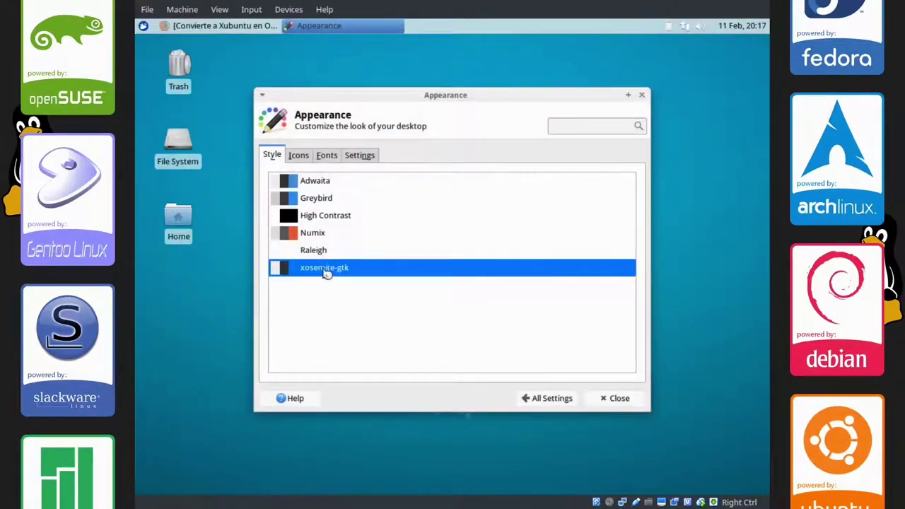
left_click_drag(485, 107, 448, 104)
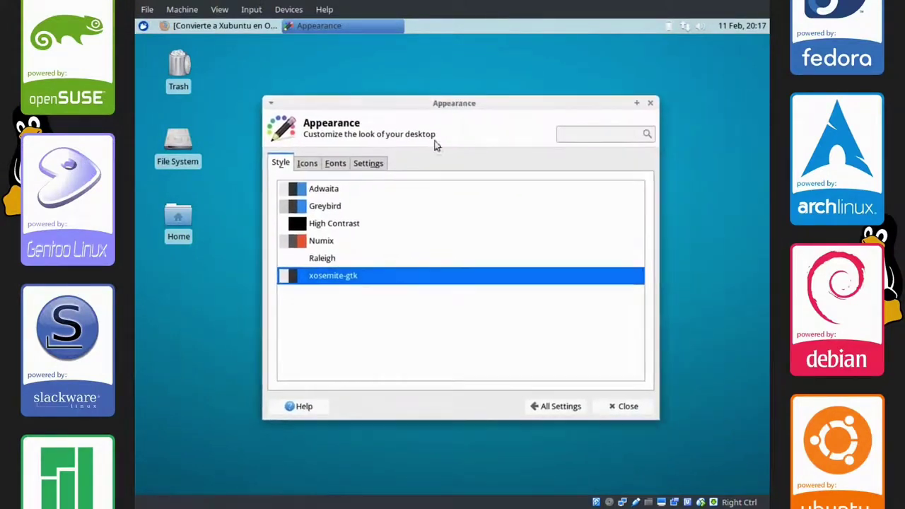
Step: Inspect the applied style in a file manager window on the home folder and close that window
double_click(179, 213)
left_click_drag(319, 188, 366, 149)
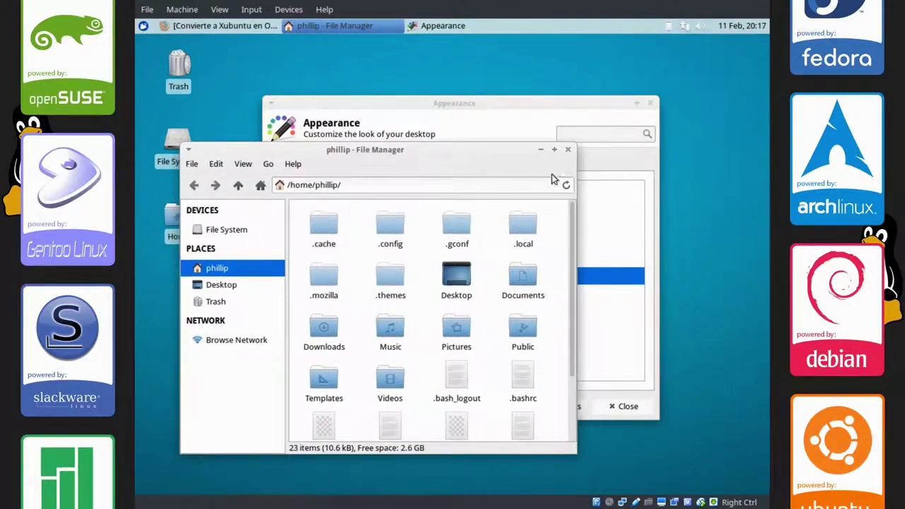
left_click(568, 149)
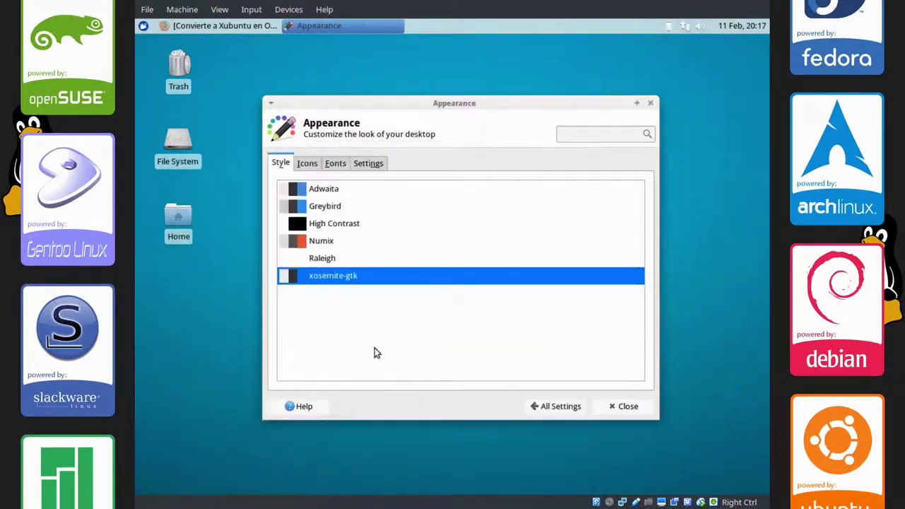
Step: Set the window manager theme to xosemite-xfce
left_click(542, 407)
left_click(428, 292)
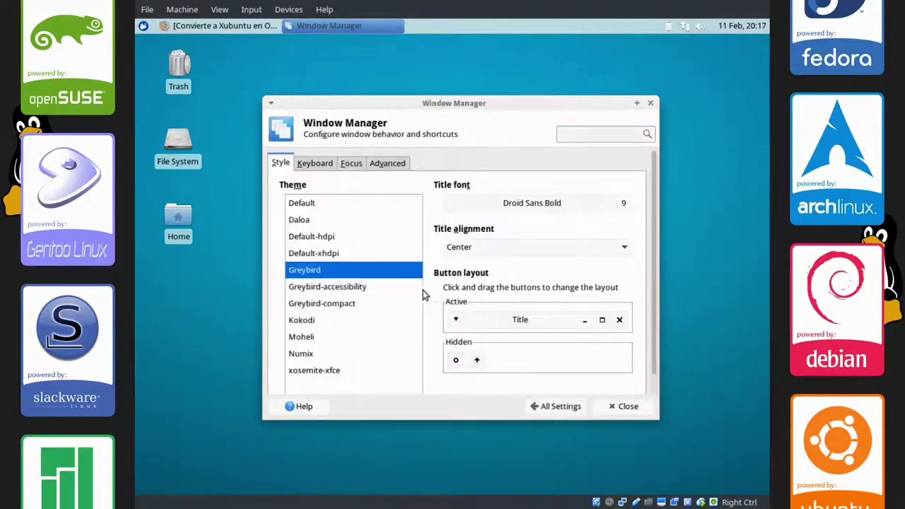
left_click(297, 372)
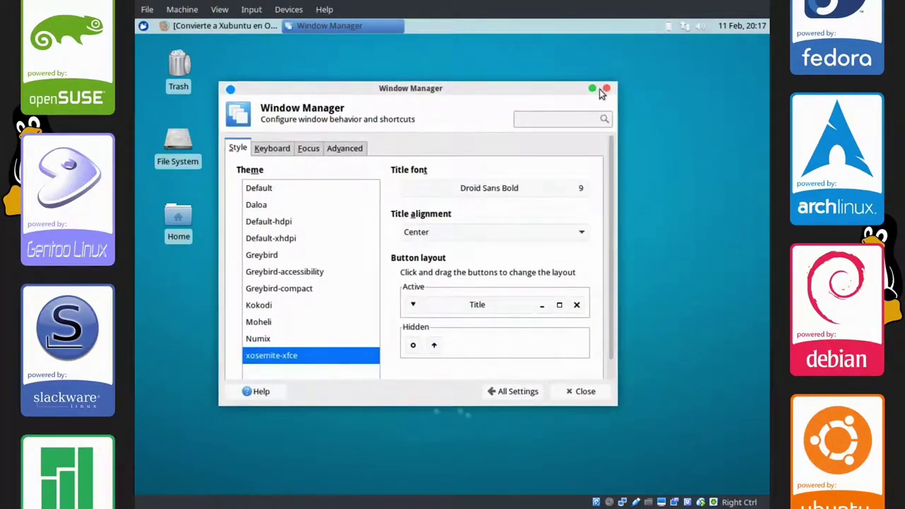
left_click_drag(455, 87, 518, 86)
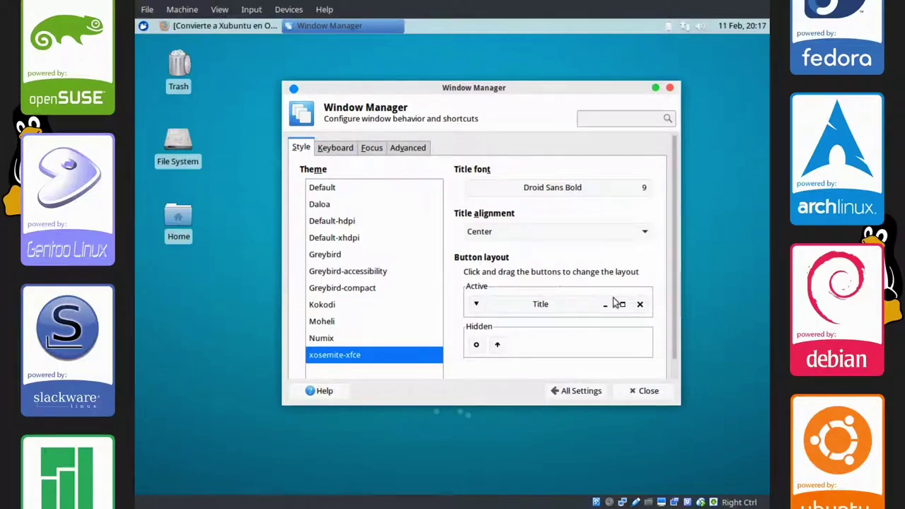
Step: Arrange the title-bar buttons as close, maximize, minimize before the title and the menu button after it, and try the window menu
left_click_drag(641, 306, 477, 305)
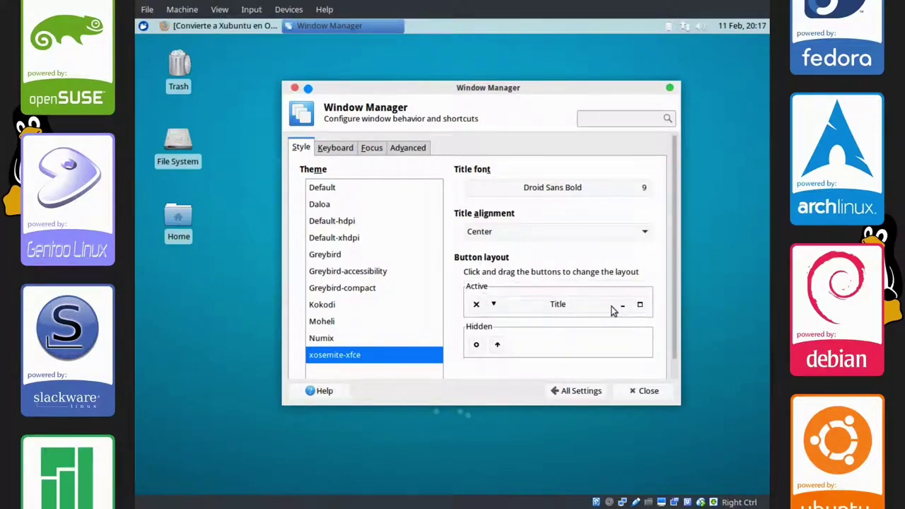
mouse_move(641, 306)
left_mouse_down()
mouse_move(492, 305)
mouse_move(583, 308)
mouse_move(503, 305)
mouse_move(514, 313)
mouse_move(650, 309)
left_mouse_up()
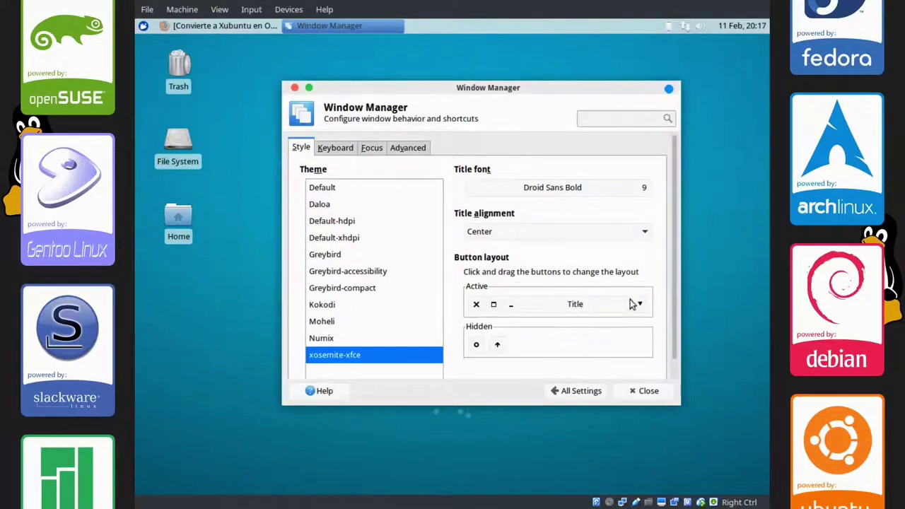
left_click(669, 92)
left_click(704, 347)
Step: Recheck the window menu, move its button to the hidden title-bar buttons and close the window manager settings
mouse_move(640, 309)
left_mouse_down()
mouse_move(639, 339)
mouse_move(643, 303)
left_mouse_up()
left_click(669, 92)
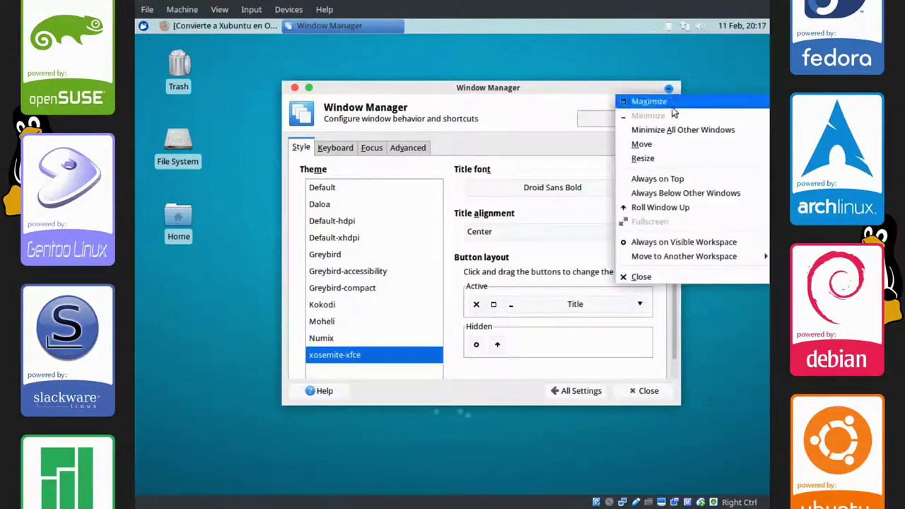
left_click(665, 304)
left_click_drag(639, 305, 642, 360)
left_click(643, 393)
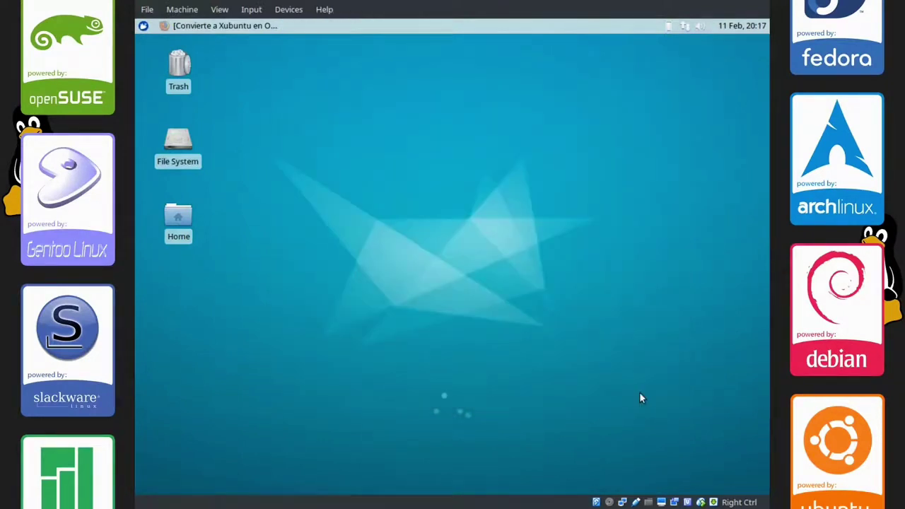
key("ctrl+alt+t")
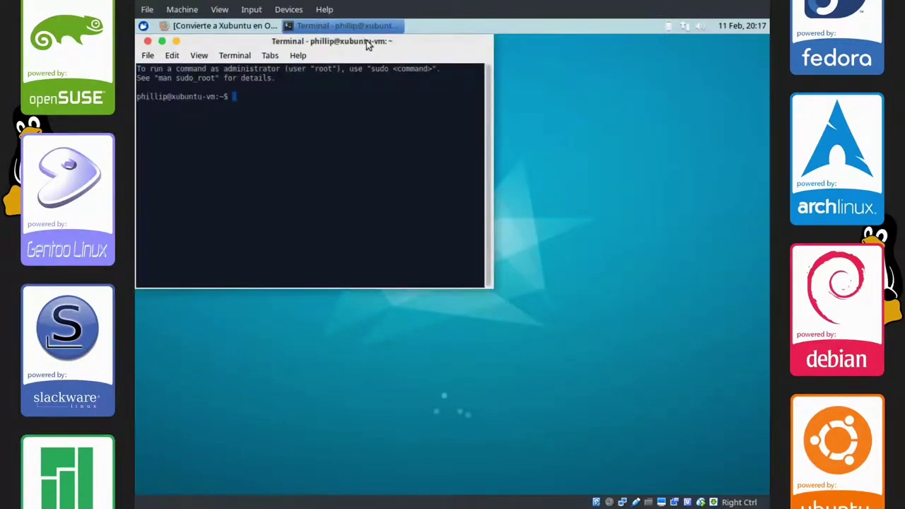
left_click_drag(368, 45, 588, 179)
left_click(370, 178)
Step: Switch to Firefox and copy the command sudo add-apt-repository ppa:numix/ppa from the Ubuntu instructions in the Numix Circle readme on GitHub
left_click(219, 26)
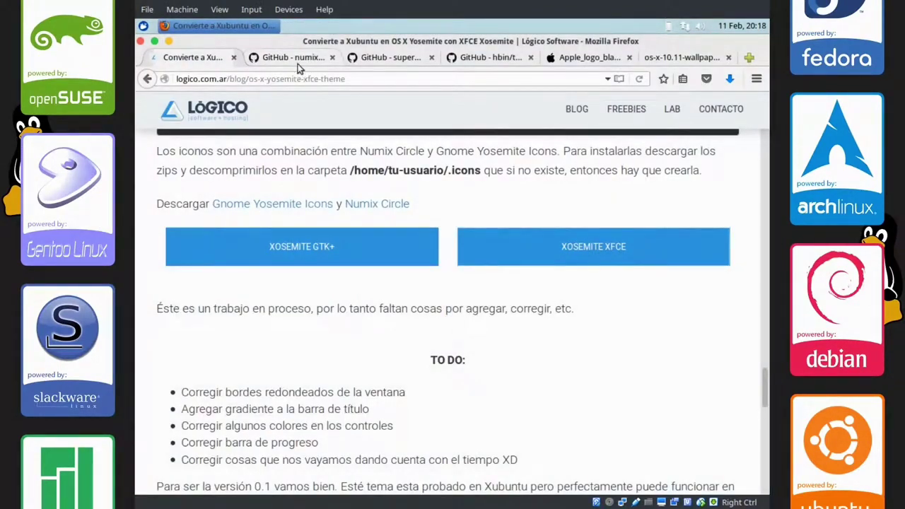
left_click(298, 57)
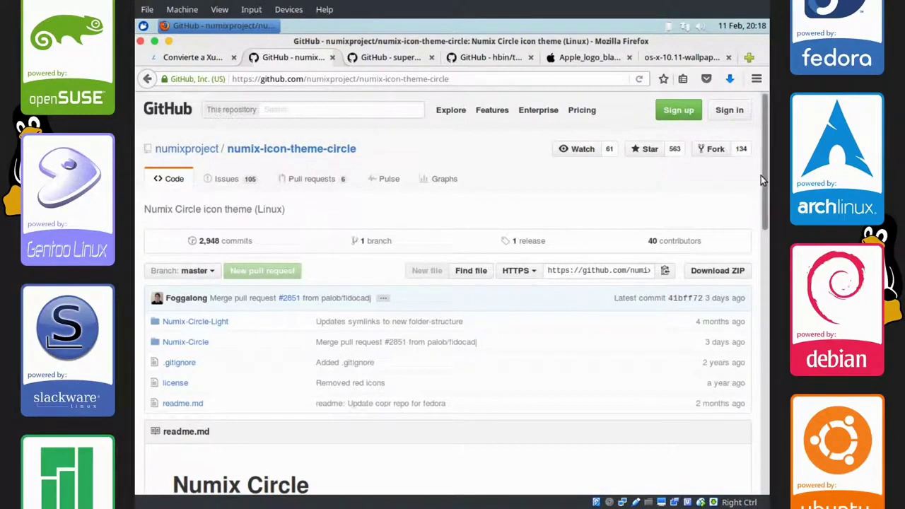
scroll(765, 175, "down", 6)
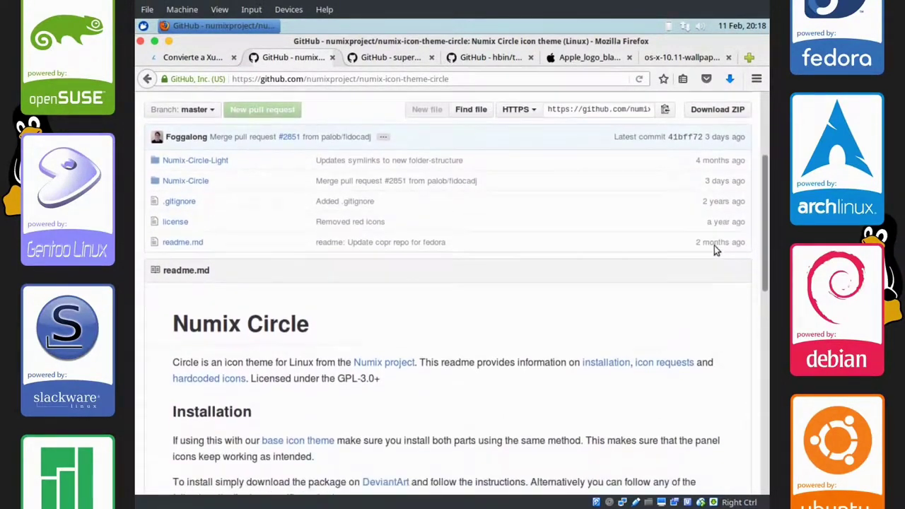
scroll(684, 313, "down", 3)
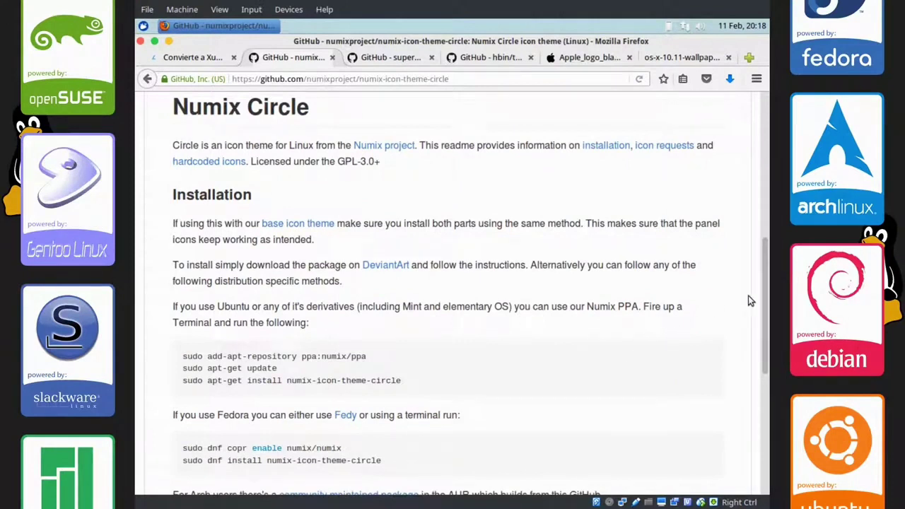
left_click_drag(762, 292, 761, 337)
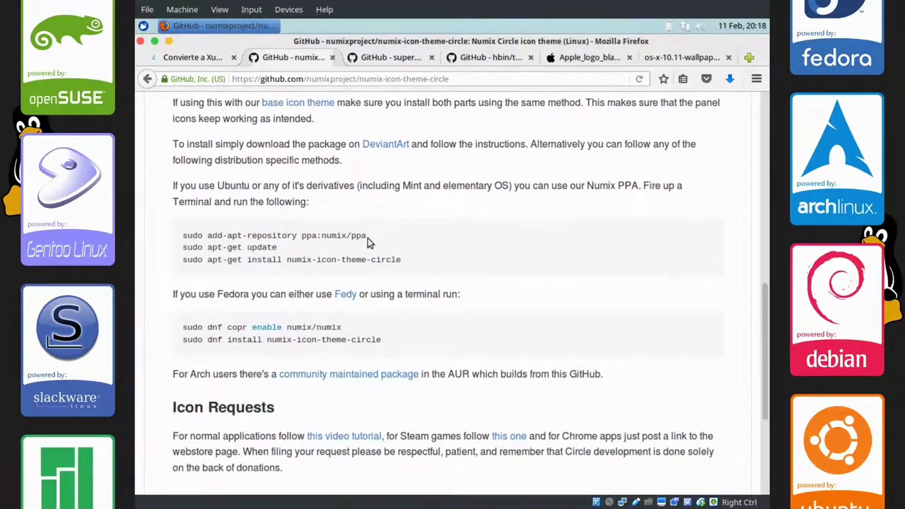
left_click_drag(368, 237, 182, 243)
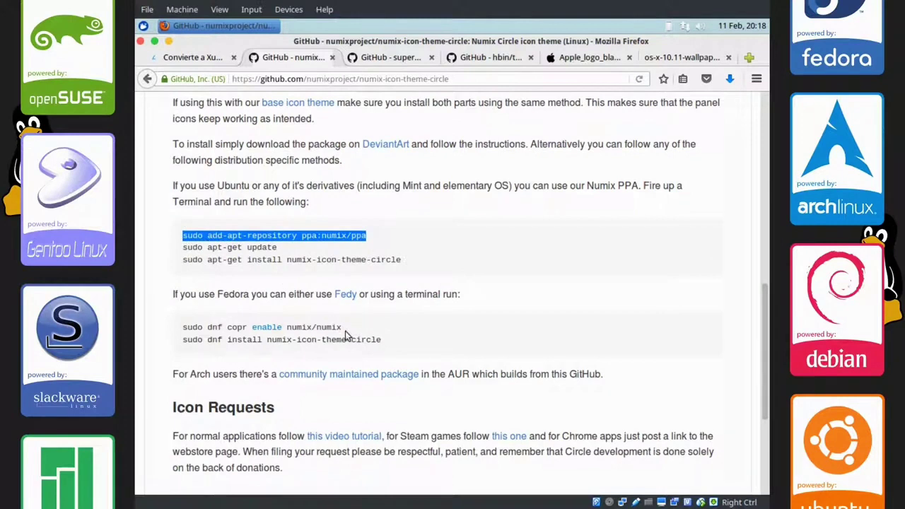
left_click(302, 238)
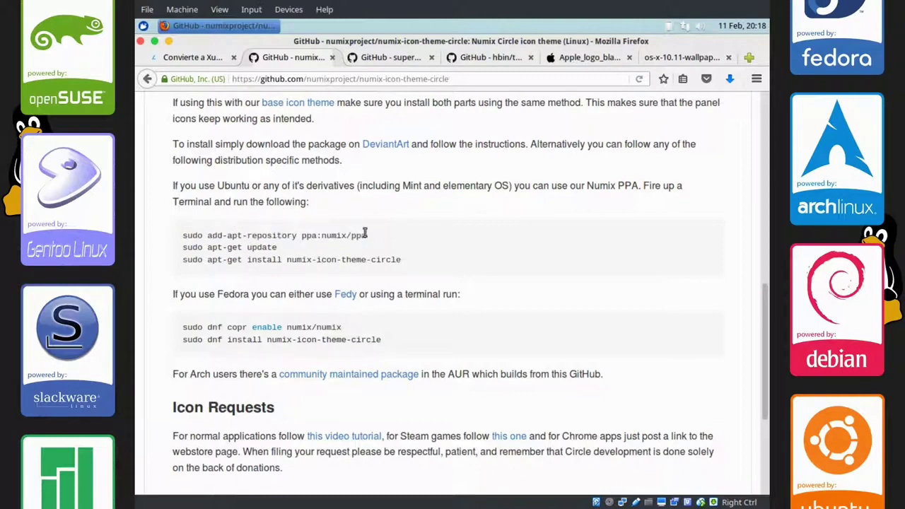
mouse_move(376, 239)
left_mouse_down()
mouse_move(186, 235)
mouse_move(382, 235)
left_mouse_up()
key("ctrl+c")
left_click(244, 242)
left_click(373, 237)
Step: Run sudo add-apt-repository ppa:numix/ppa in a new terminal alongside the browser, enter the sudo password and accept adding the repository
key("ctrl+alt+t")
left_click_drag(540, 44, 752, 120)
left_click(239, 147)
key("ctrl+shift+v")
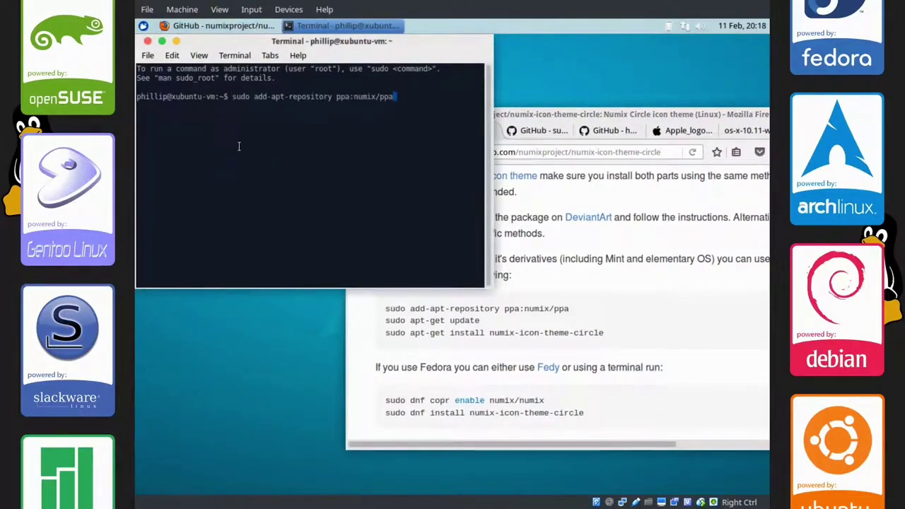
key("Return")
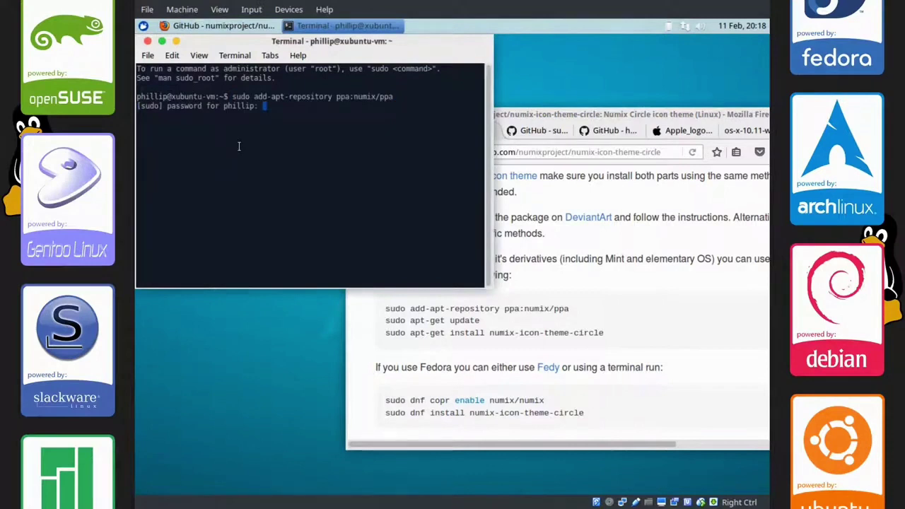
key("Return")
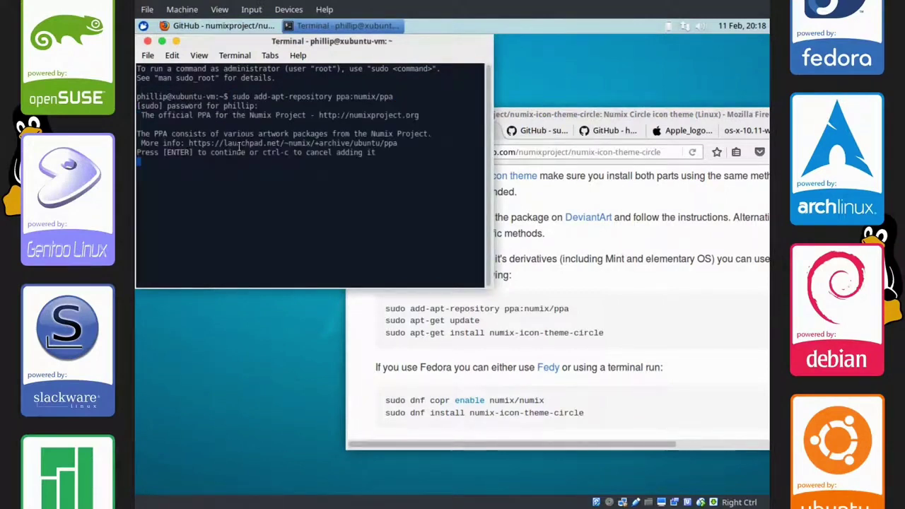
key("Return")
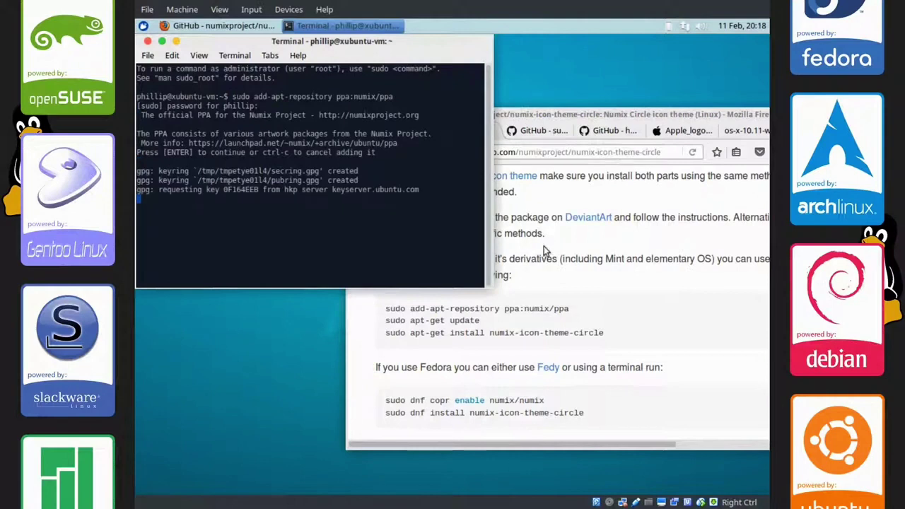
Step: Copy the sudo apt-get update command from the Numix Circle readme and run it in the terminal
left_click(622, 296)
left_click_drag(479, 322, 386, 327)
key("ctrl+c")
left_click(242, 267)
key("ctrl+shift+v")
key("Return")
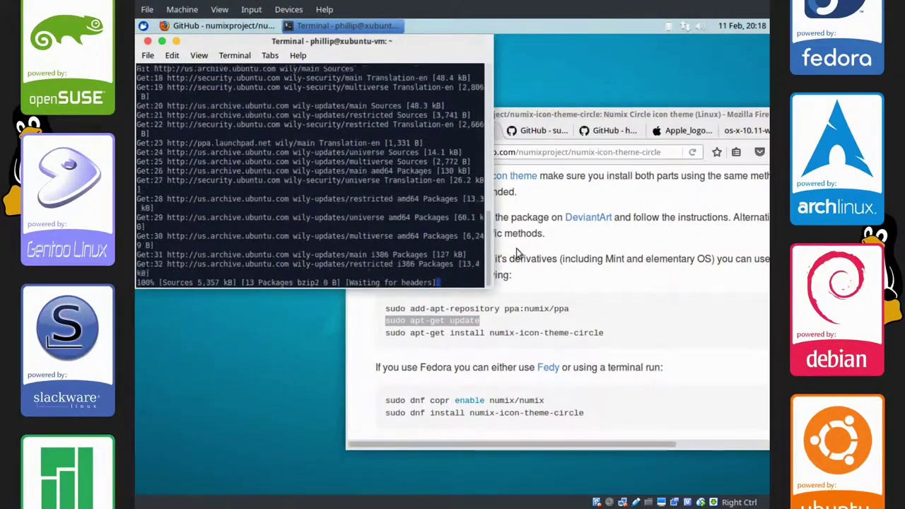
Step: Copy sudo apt-get install numix-icon-theme-circle from the readme, run it in the terminal and answer y to install the packages
left_click(549, 315)
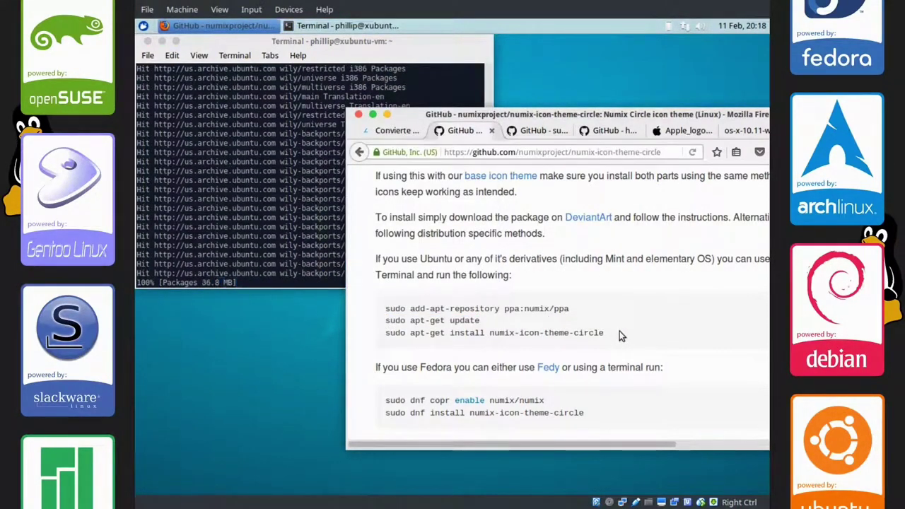
left_click_drag(618, 333, 386, 336)
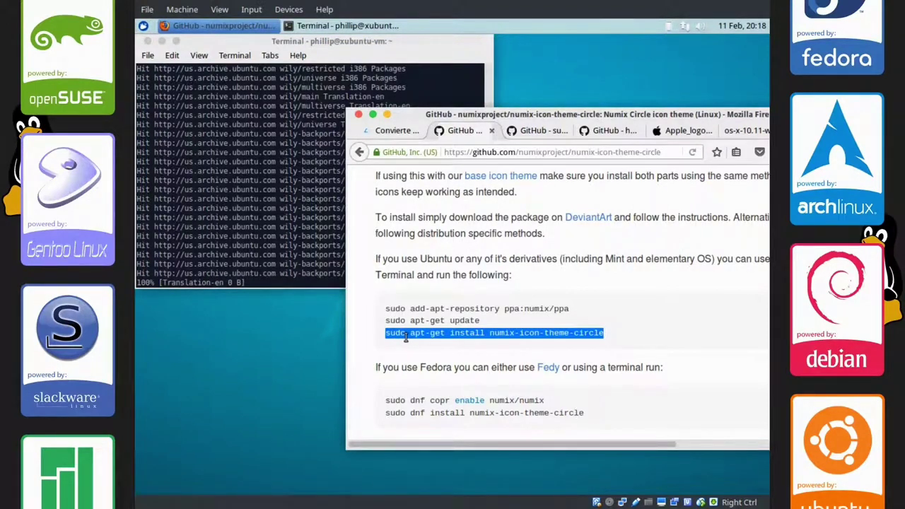
left_click(302, 277)
left_click(621, 326)
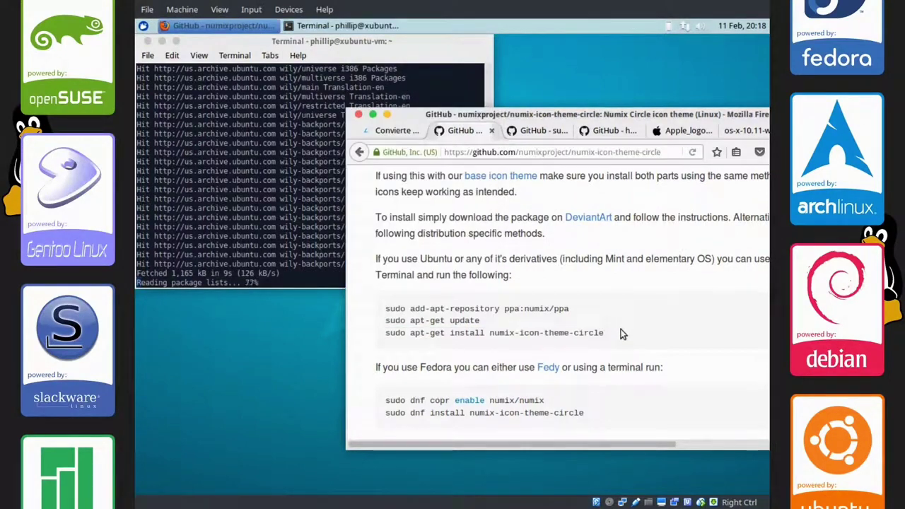
left_click(457, 78)
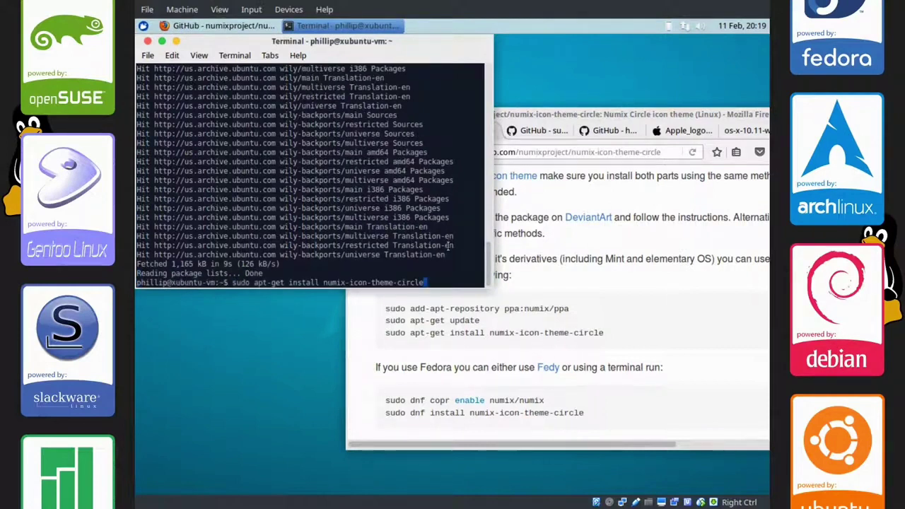
key("Return")
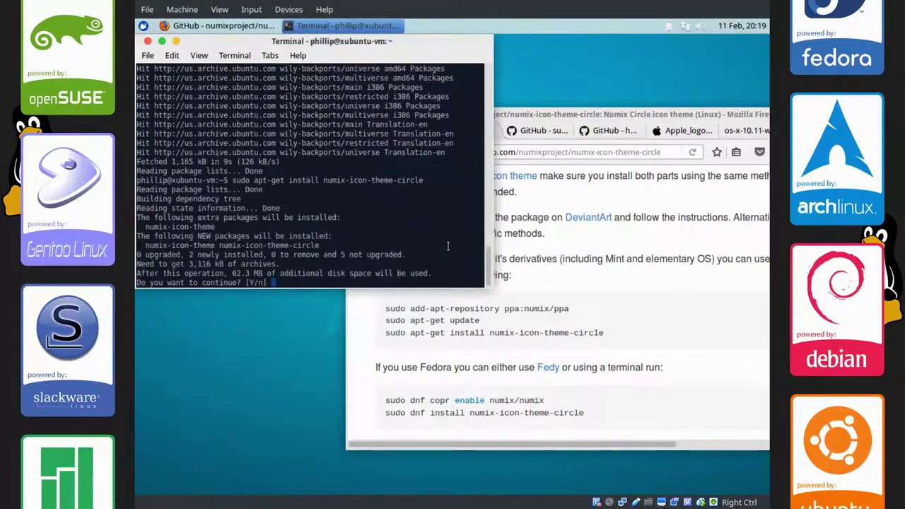
type("y")
key("Return")
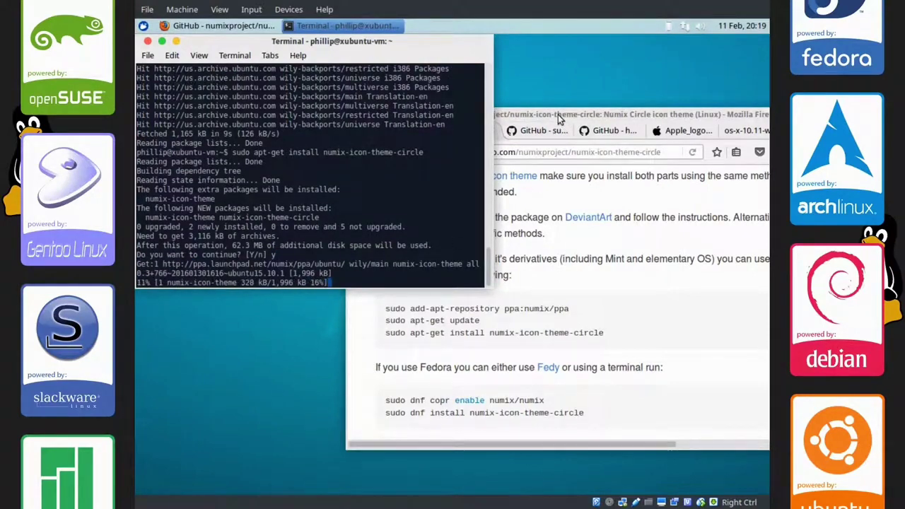
left_click_drag(558, 115, 478, 133)
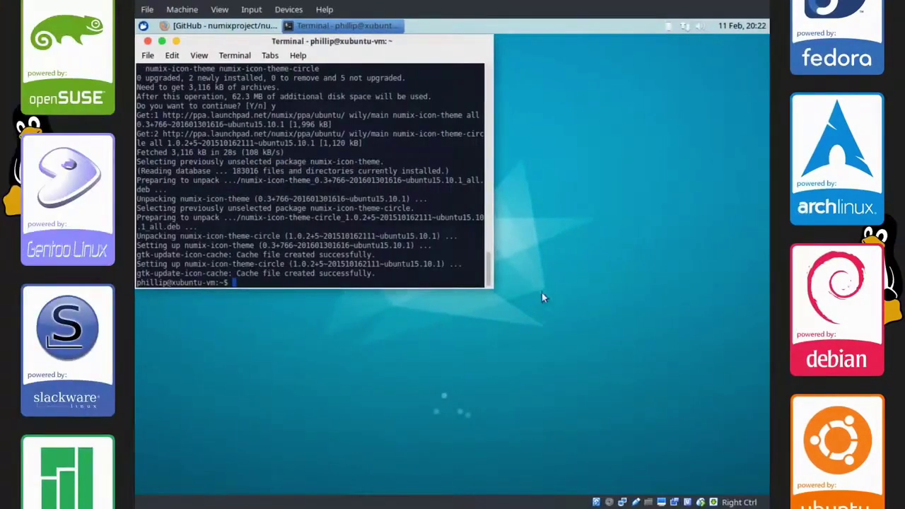
left_click_drag(312, 43, 554, 167)
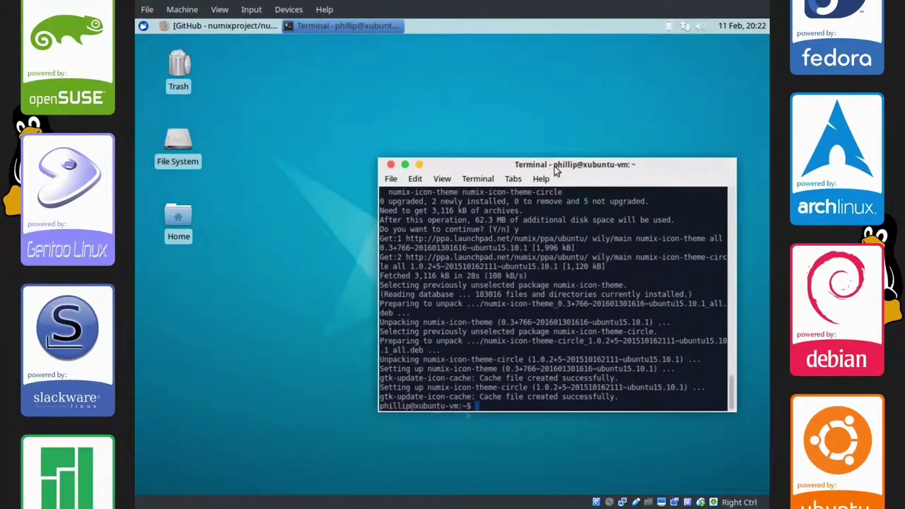
Step: Set the desktop icon theme to Numix Circle Light in the appearance settings, and close the settings and terminal windows
left_click(143, 25)
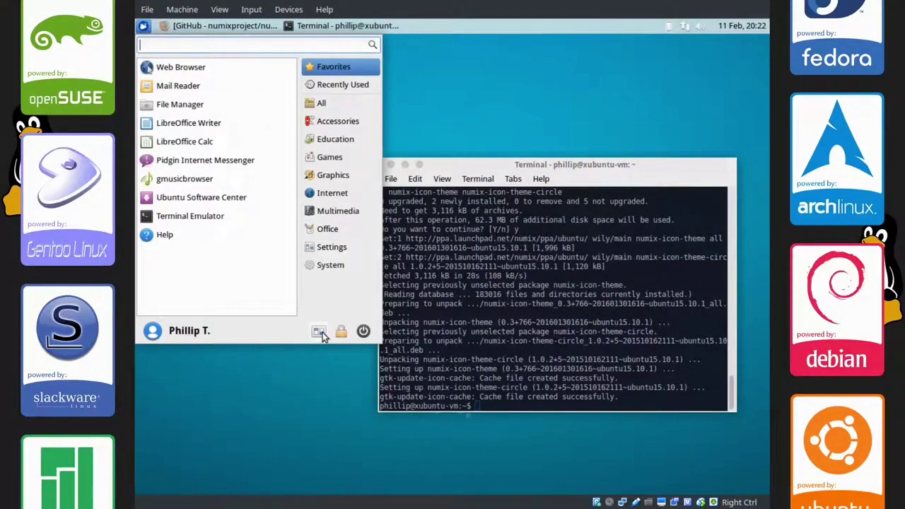
left_click(320, 332)
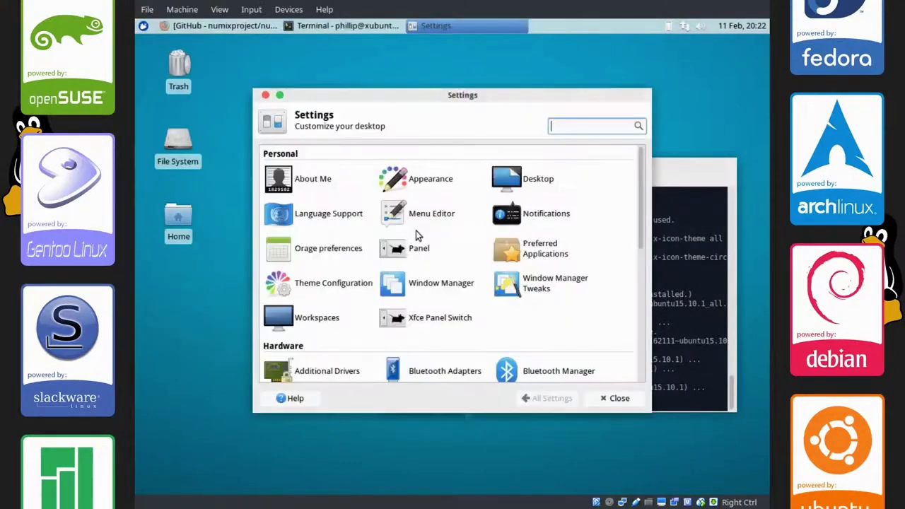
left_click(428, 179)
left_click(301, 156)
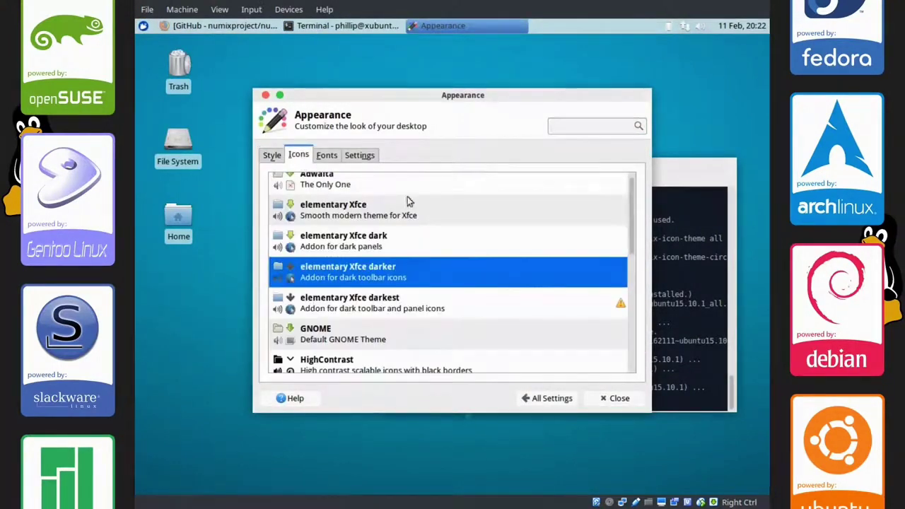
left_click_drag(632, 228, 626, 361)
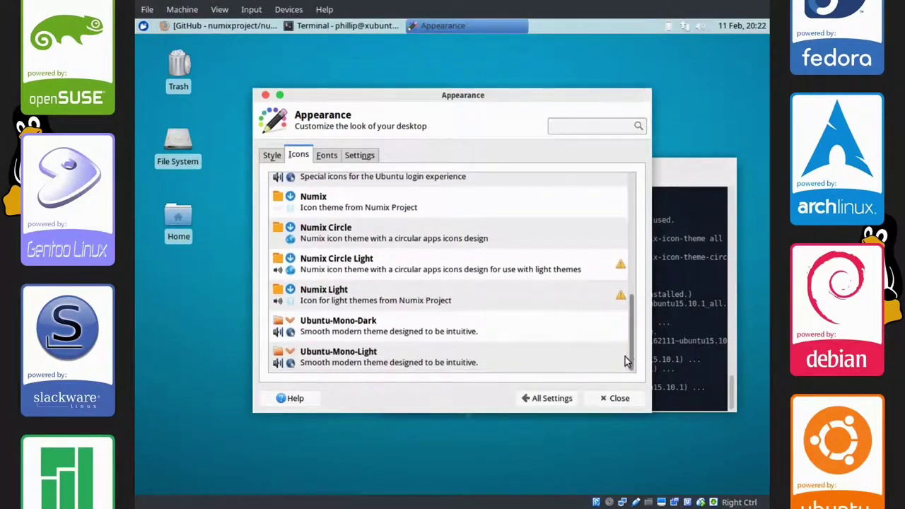
left_click(423, 269)
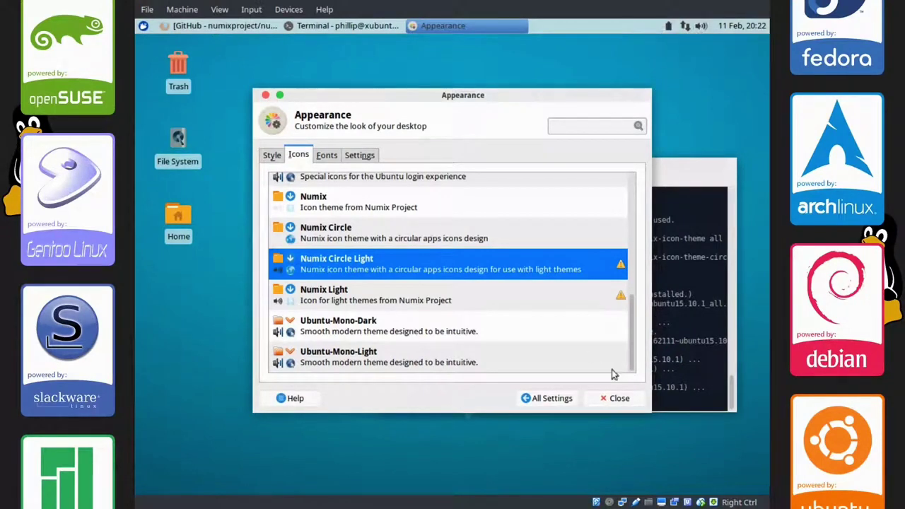
left_click(616, 399)
left_click(390, 165)
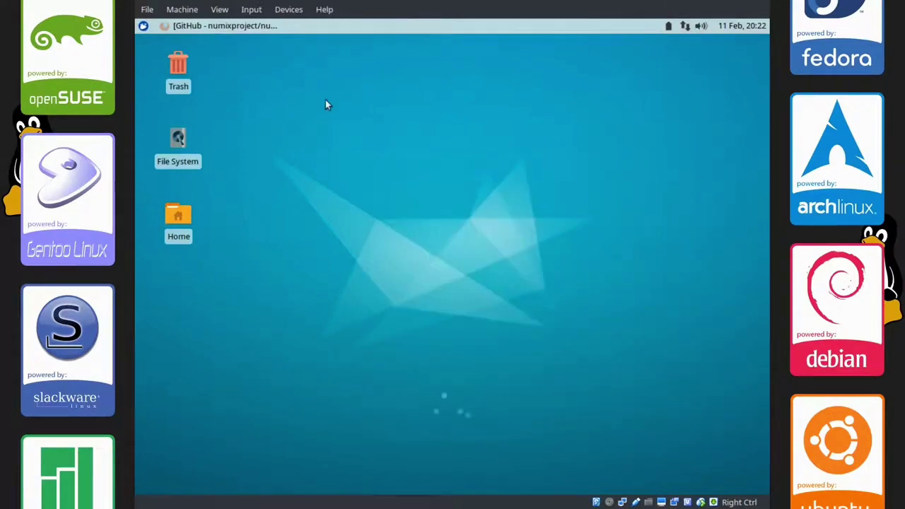
Step: Review the two font repositories in Firefox and download YosemiteSanFranciscoFont-master.zip, choosing to save this file type automatically from now on
left_click(227, 26)
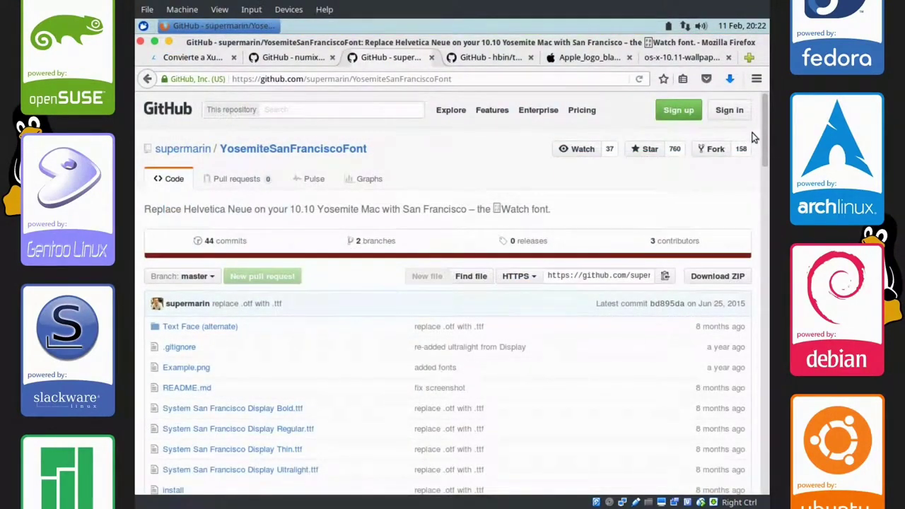
left_click_drag(761, 136, 744, 183)
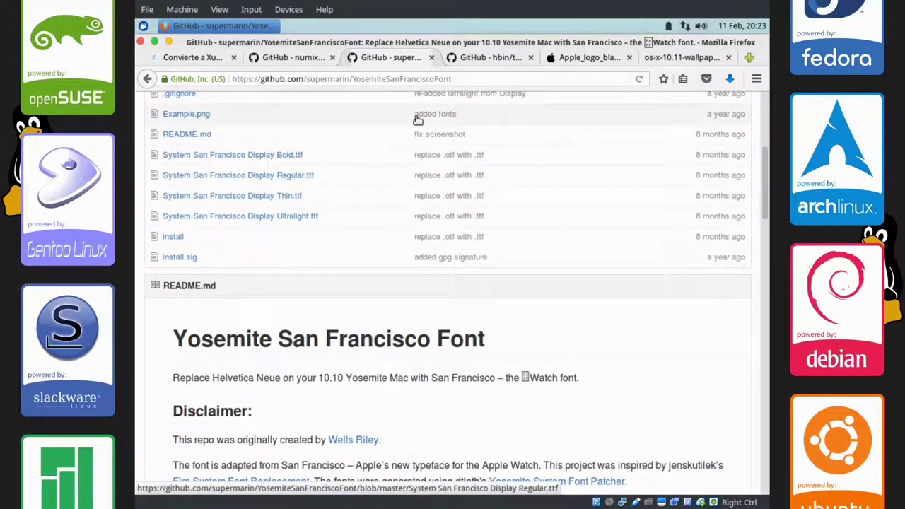
left_click(484, 59)
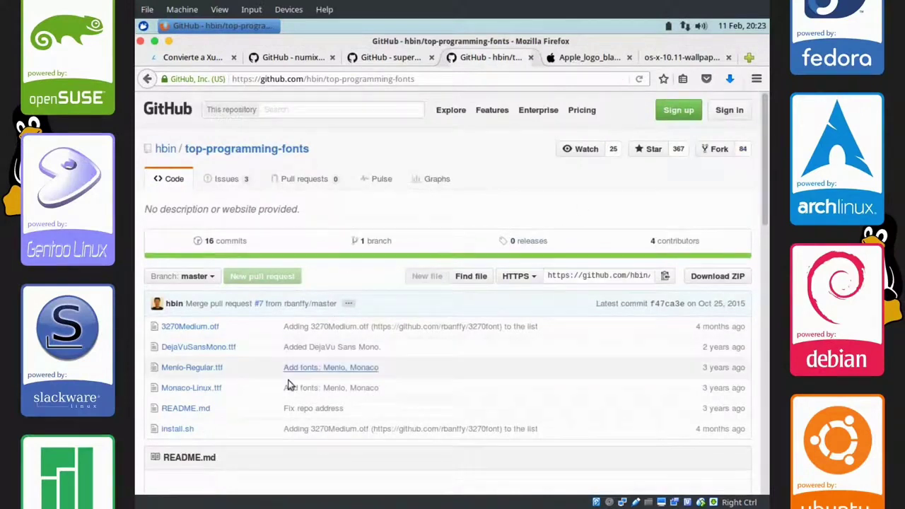
left_click(362, 61)
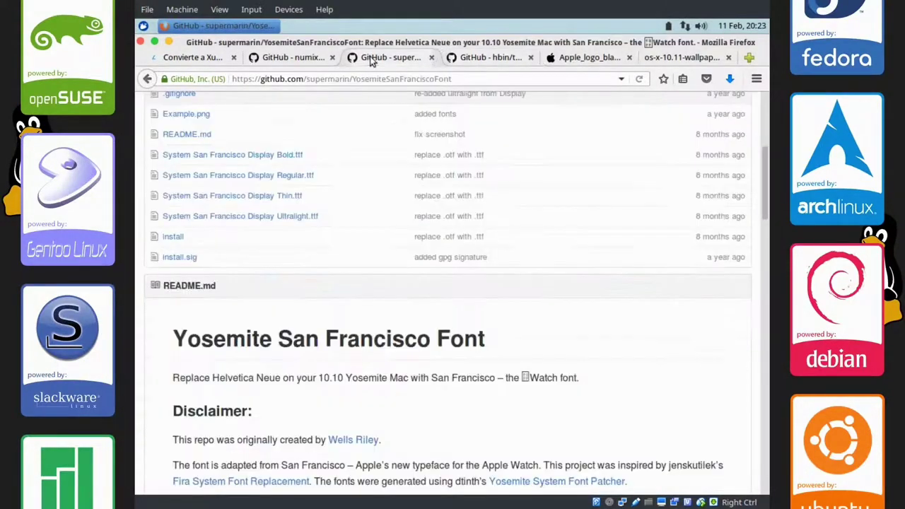
scroll(762, 176, "up", 5)
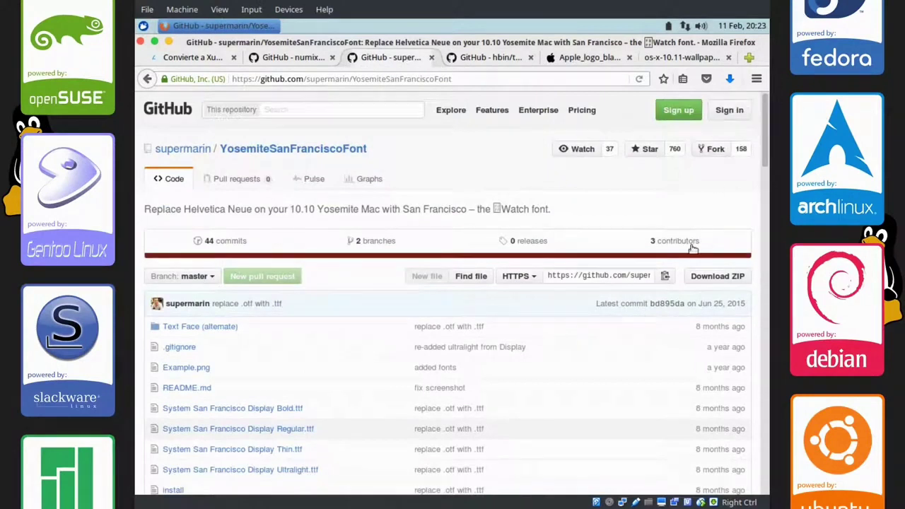
left_click(708, 282)
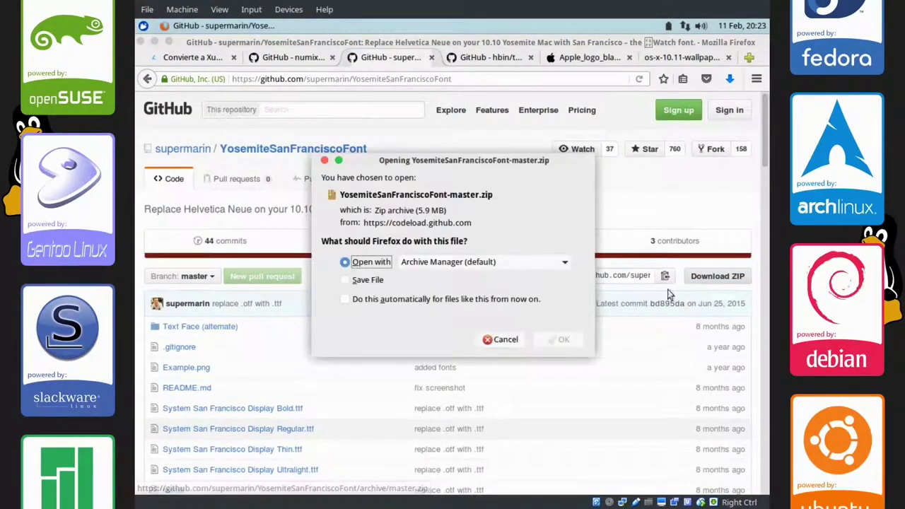
left_click(352, 282)
left_click(471, 300)
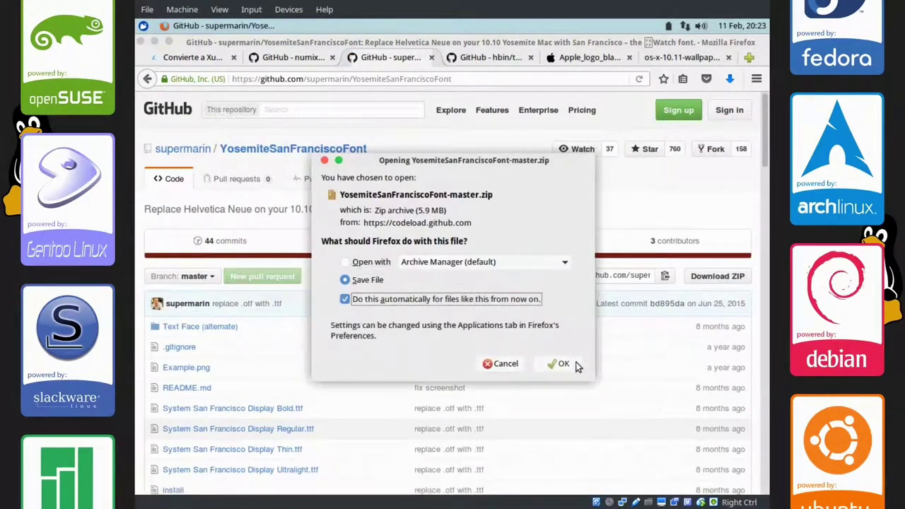
left_click(566, 364)
Step: Download the top-programming-fonts repository as a ZIP from its GitHub page and minimize the browser
left_click(474, 58)
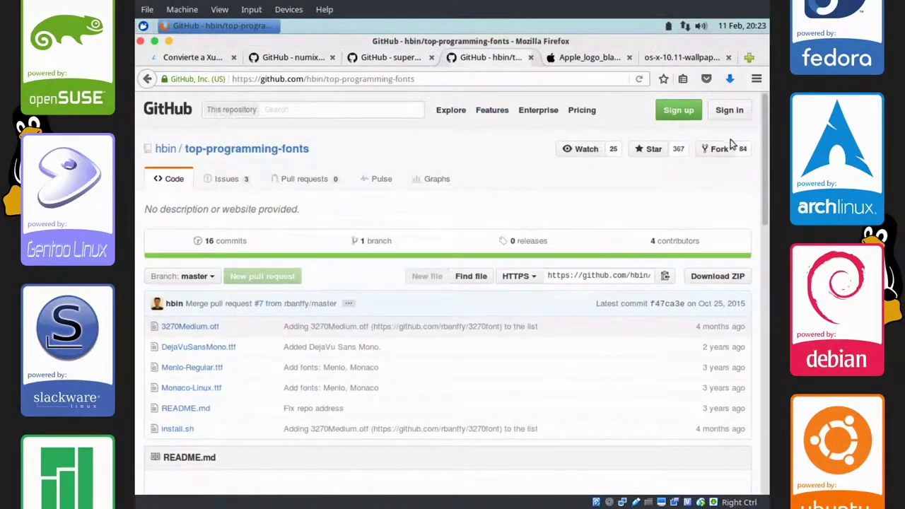
left_click(712, 281)
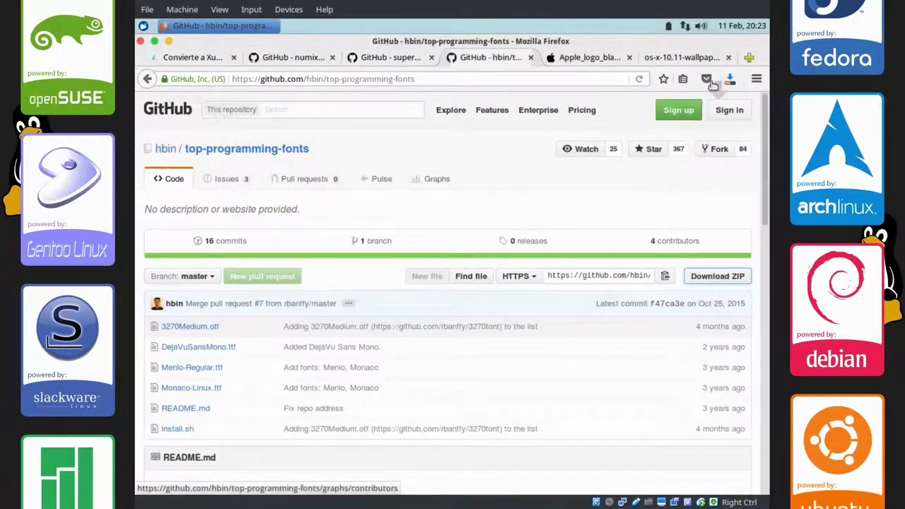
left_click(169, 41)
Step: Open two file manager windows on the home folder and show the Downloads folder in the second one
left_click(143, 26)
left_click(507, 177)
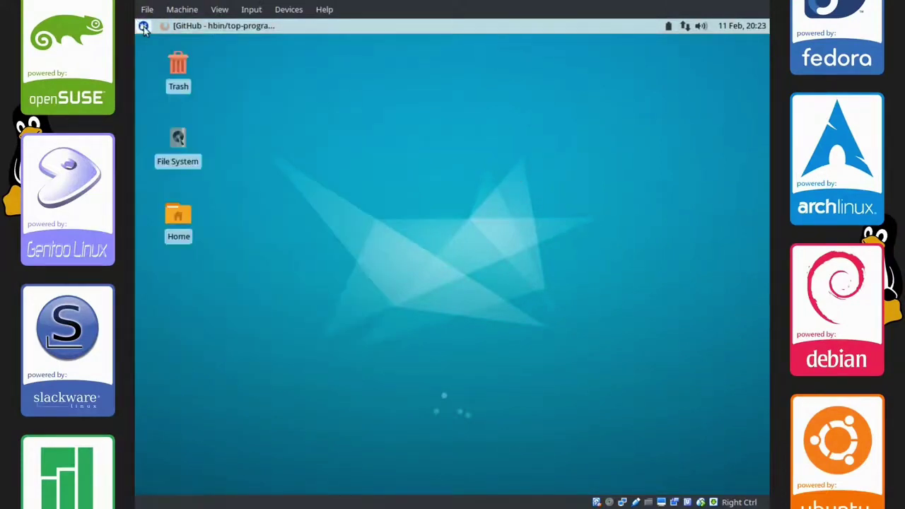
left_click(143, 25)
key("Escape")
left_click(143, 25)
double_click(172, 103)
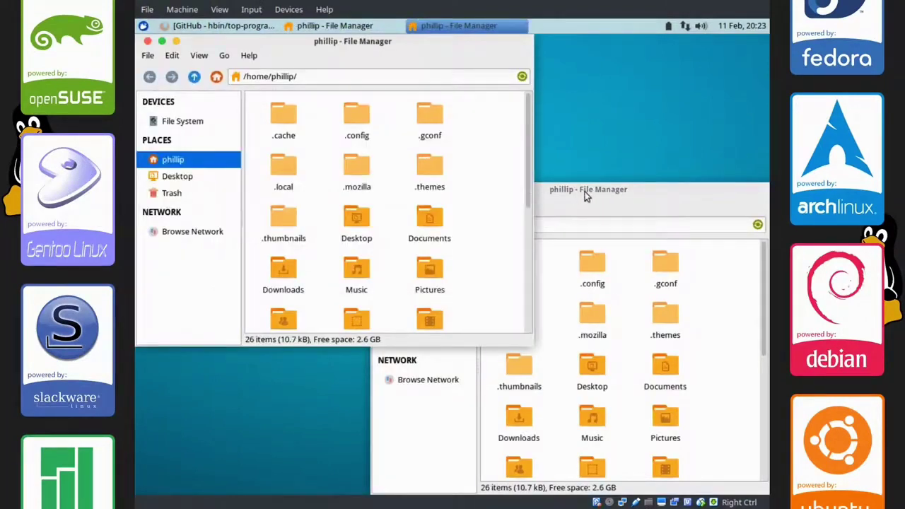
left_click_drag(585, 192, 602, 172)
double_click(531, 392)
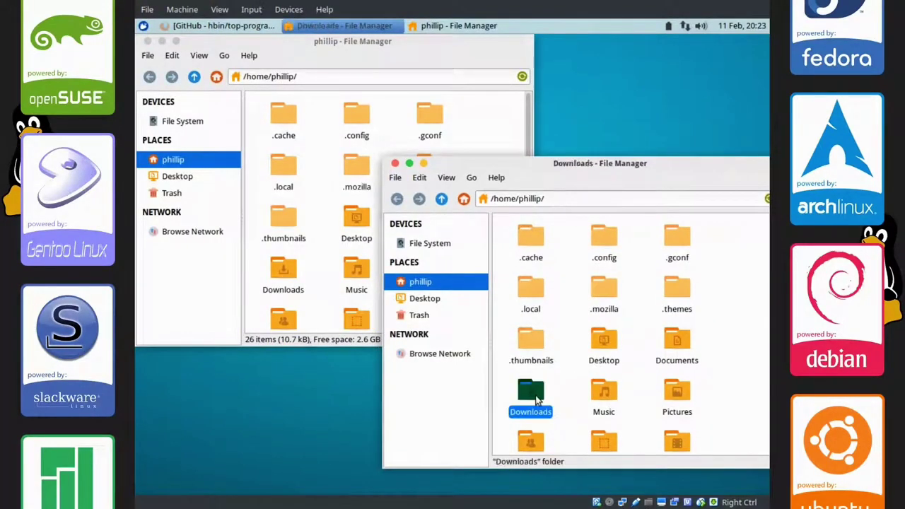
Step: Create a new folder named .fonts in the home folder and open it
left_click(492, 143)
right_click(488, 145)
left_click(501, 148)
key("BackSpace")
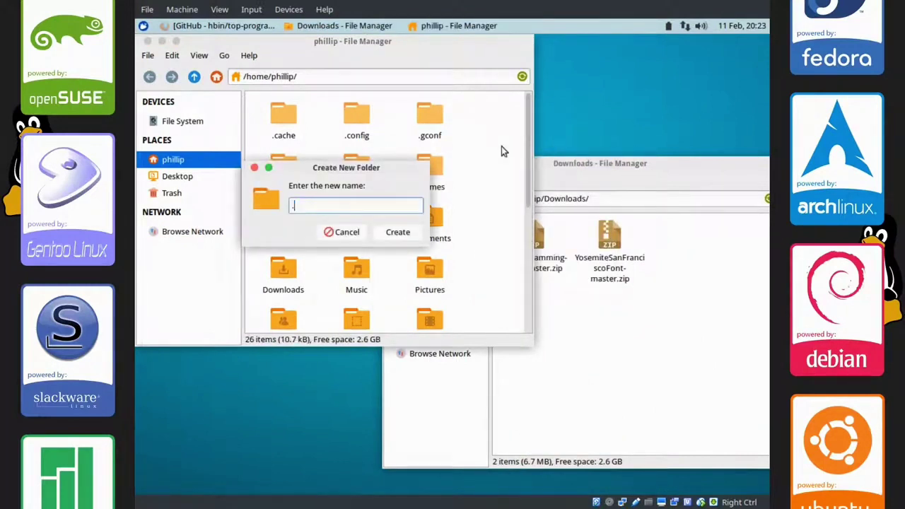
key("Return")
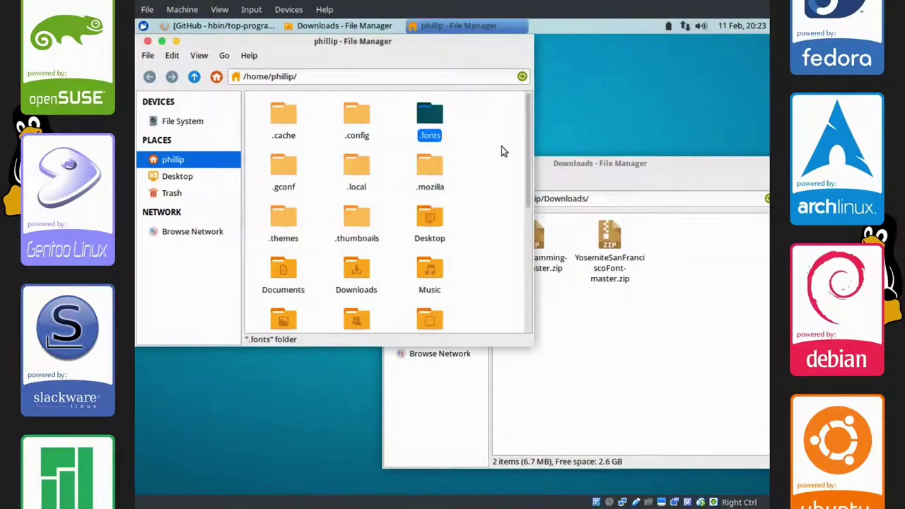
key("Return")
Step: Open the YosemiteSanFranciscoFont-master.zip and top-programming-fonts-master.zip archives from the Downloads folder
left_click_drag(621, 167, 607, 212)
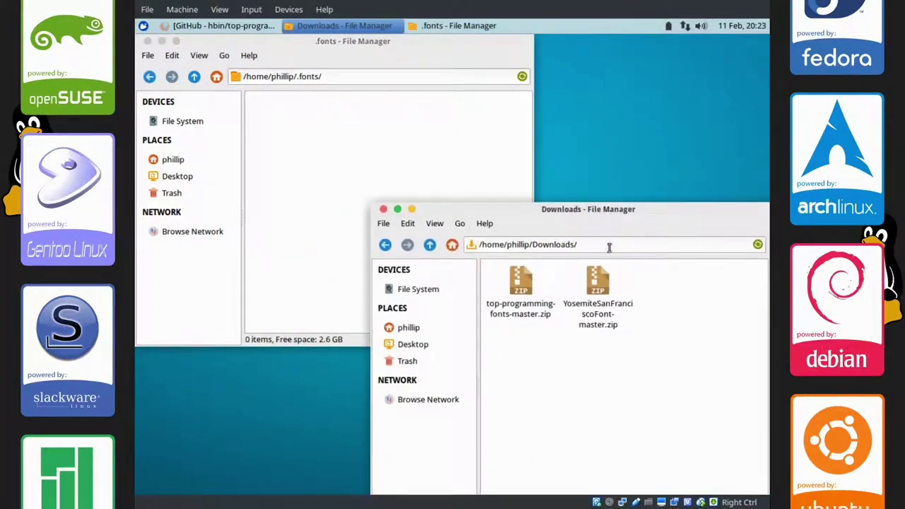
left_click(598, 283)
left_click(531, 290)
left_click(531, 337)
double_click(530, 285)
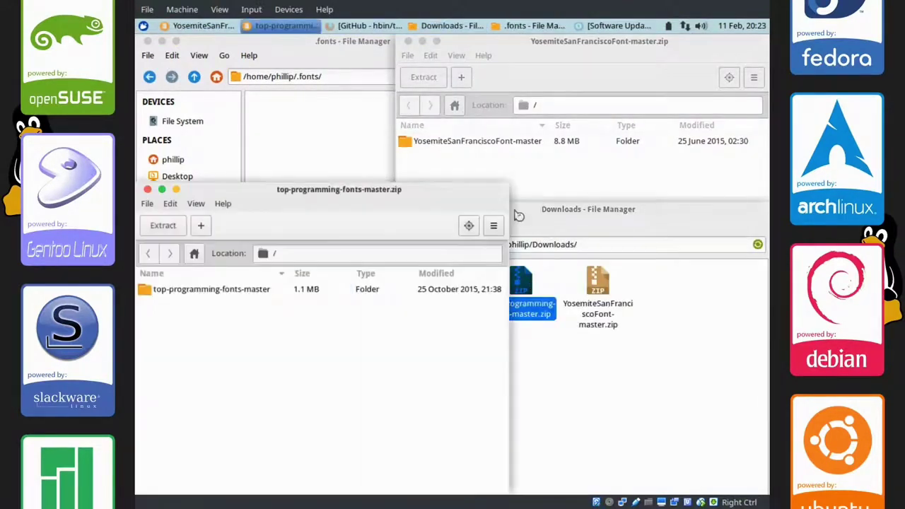
Step: Extract the four System San Francisco Display fonts from the YosemiteSanFranciscoFont-master folder into .fonts and close that archive
double_click(491, 146)
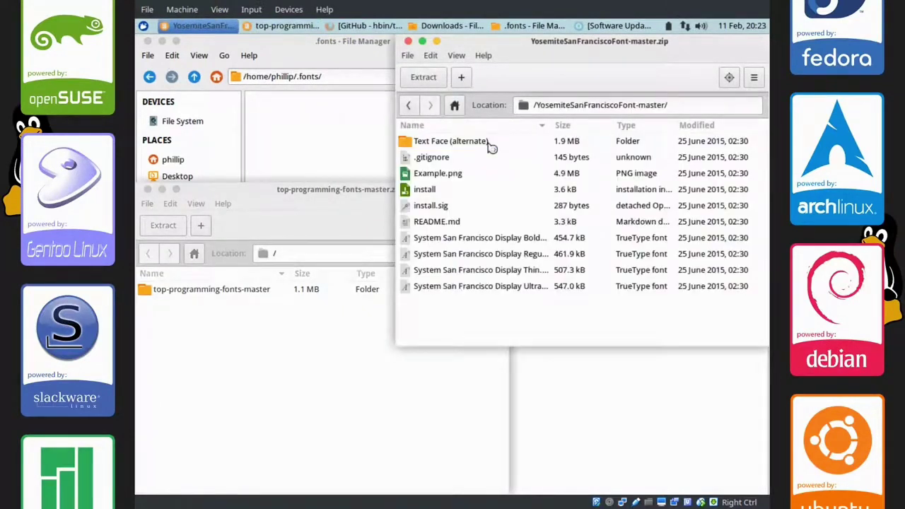
left_click(410, 106)
left_click(437, 145)
double_click(437, 145)
left_click(457, 240)
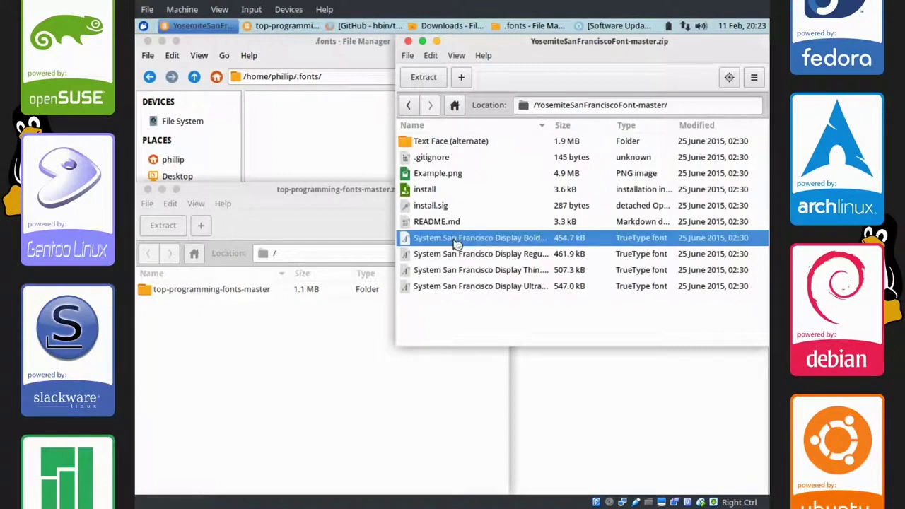
key("shift+Down")
key("shift+Down")
key("shift+Down")
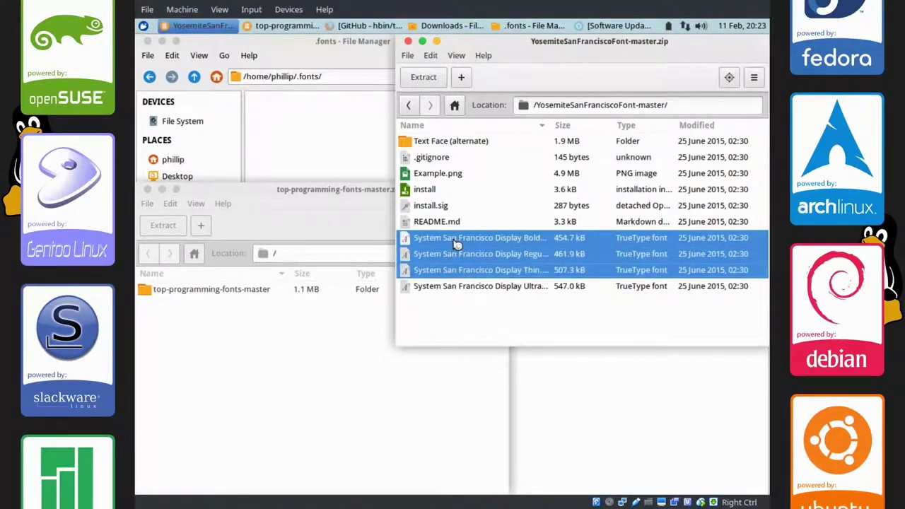
left_click_drag(456, 243, 346, 149)
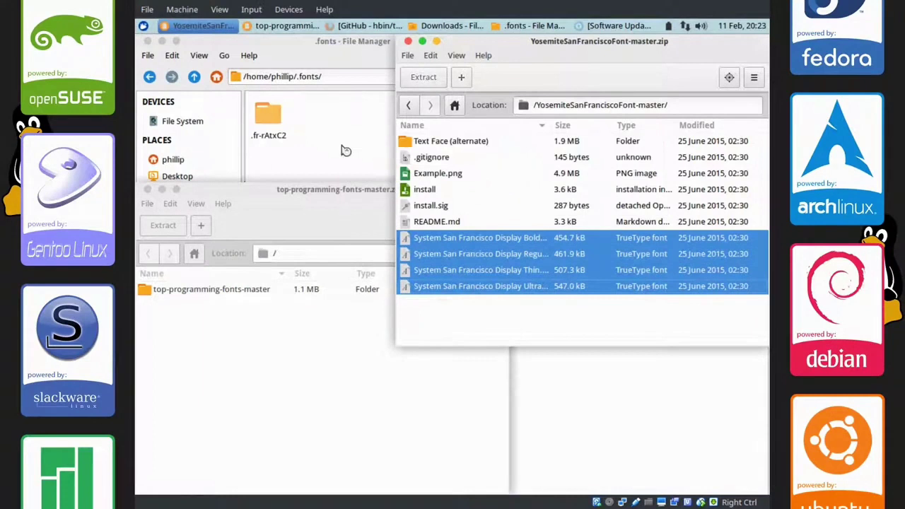
left_click(409, 42)
Step: Extract Menlo-Regular.ttf from the top-programming-fonts archive into .fonts, and close the archive and both file manager windows
left_click_drag(369, 192, 597, 82)
double_click(481, 184)
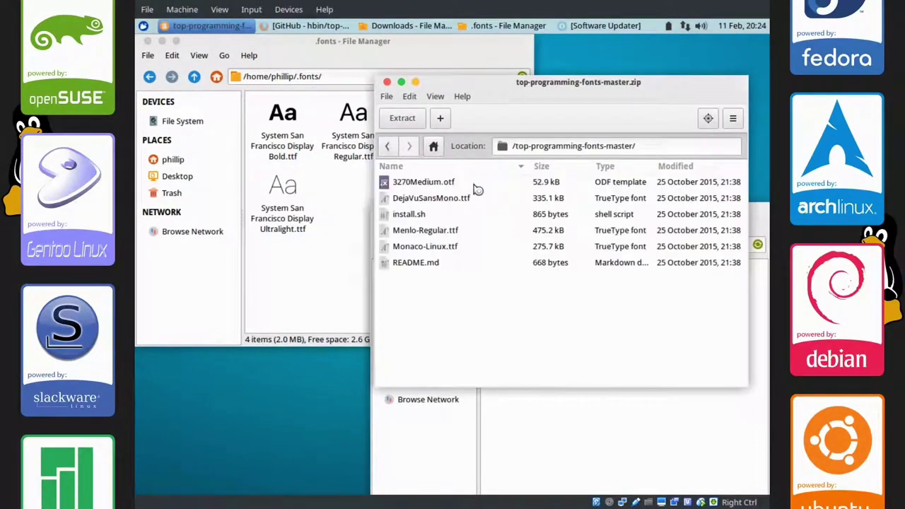
left_click_drag(445, 234, 286, 212)
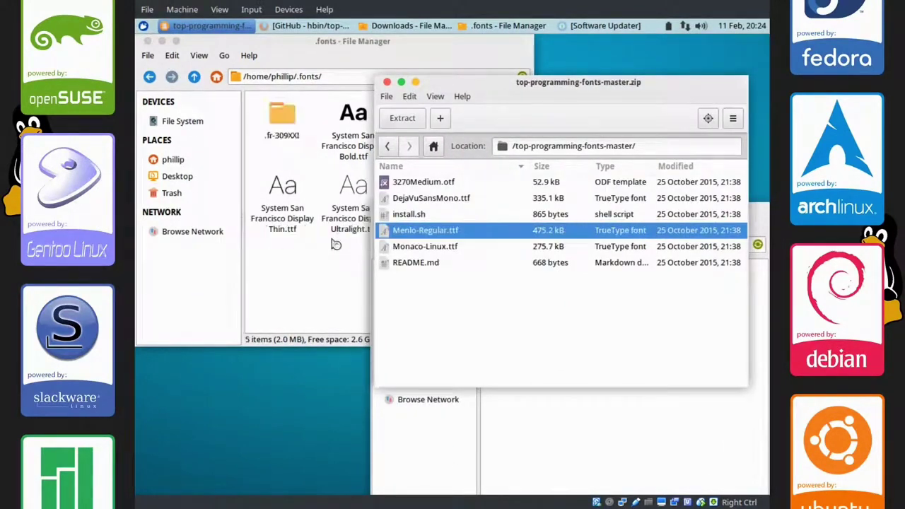
left_click(388, 84)
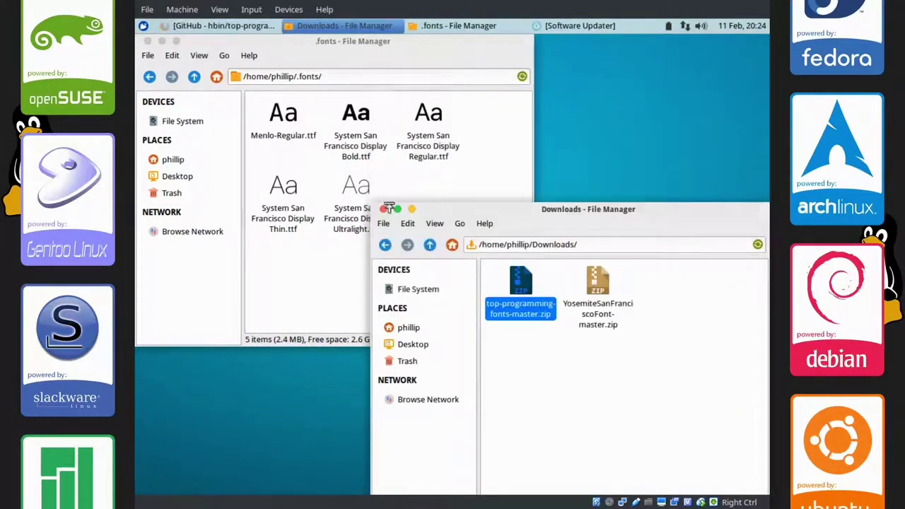
left_click(380, 209)
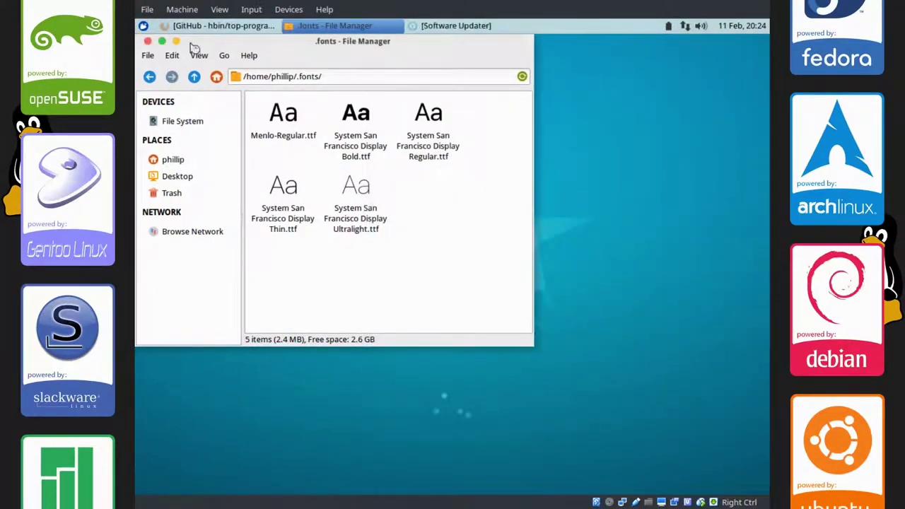
left_click(148, 42)
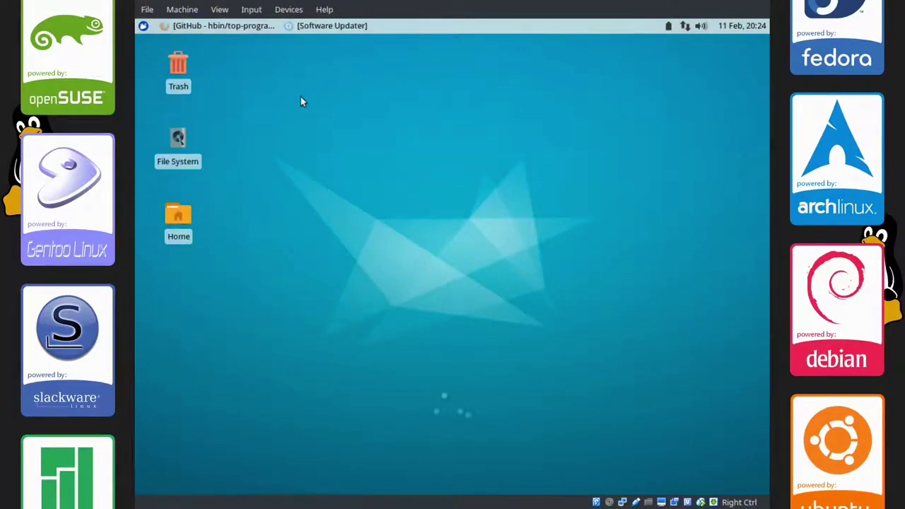
Step: Set the default desktop font to SFNS Display Regular in the appearance settings
left_click(143, 25)
left_click(314, 332)
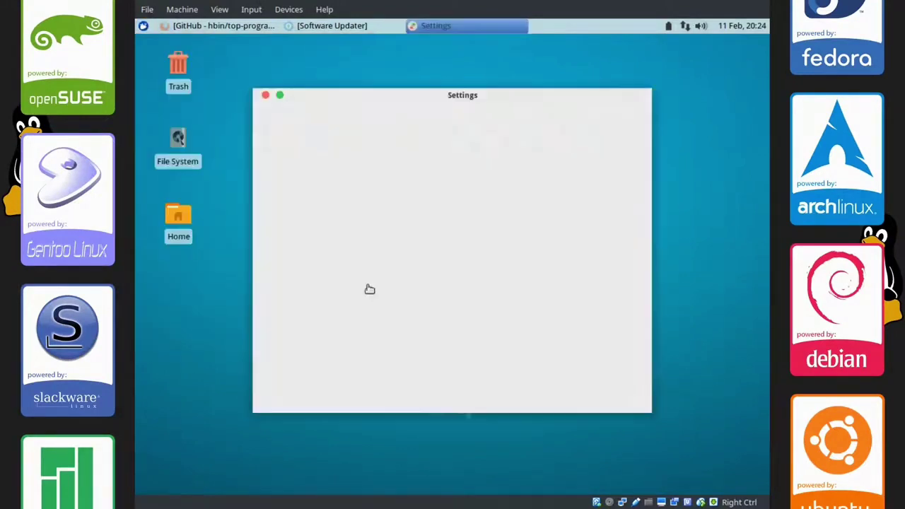
left_click(427, 163)
left_click(347, 128)
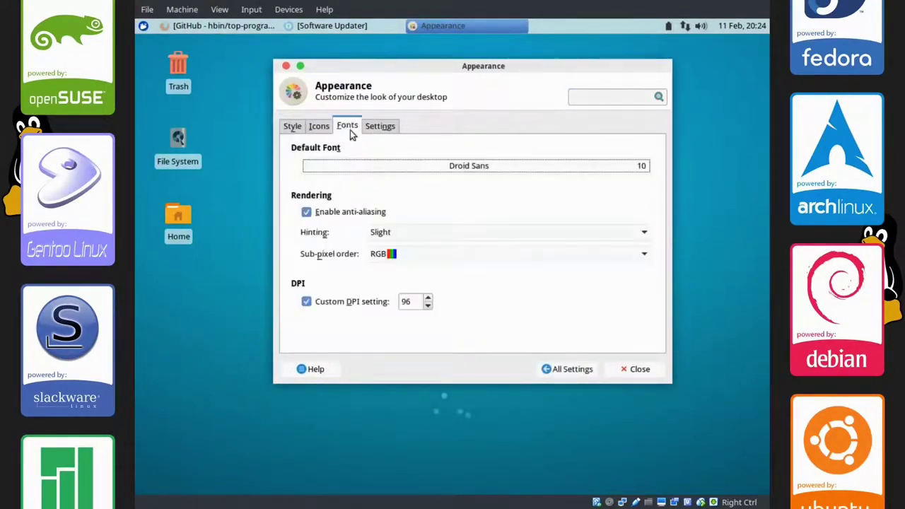
left_click(425, 169)
left_click_drag(452, 186, 448, 245)
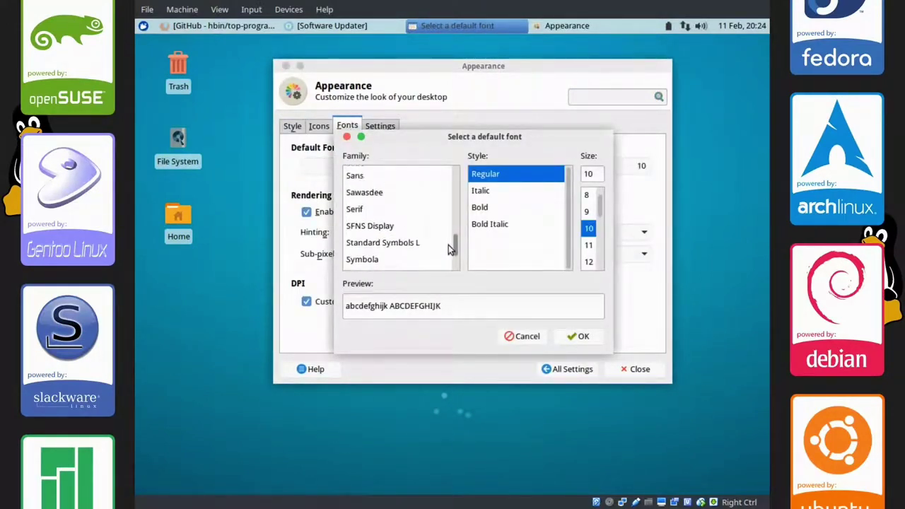
left_click(370, 230)
left_click(492, 209)
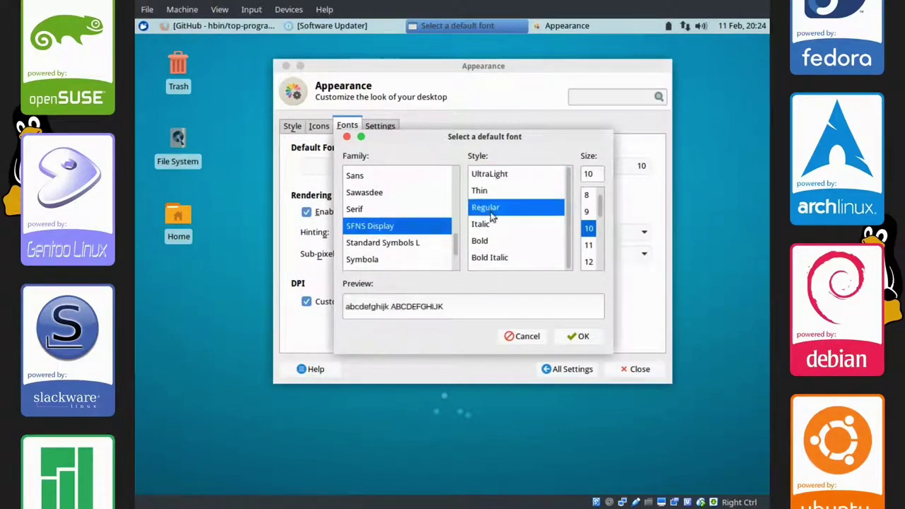
left_click(576, 337)
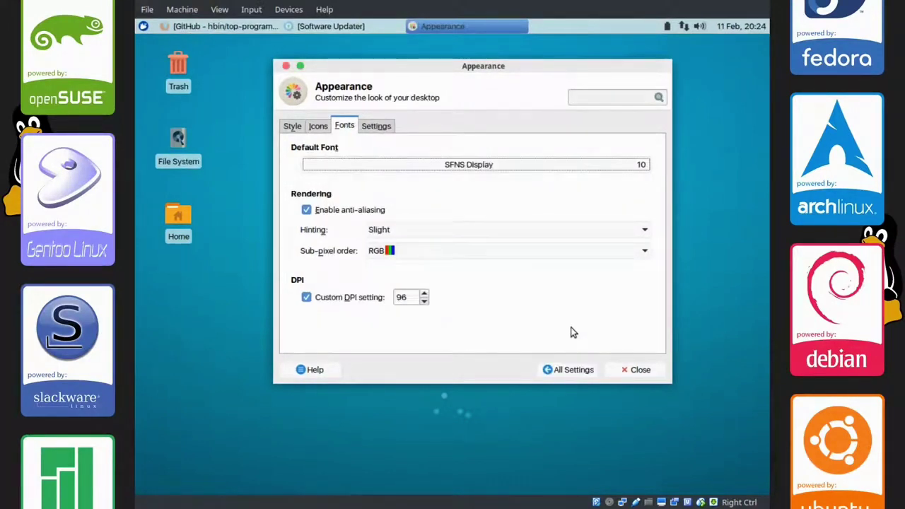
Step: Set the window title font to SFNS Display Regular in the Window Manager settings and close the settings
left_click(559, 370)
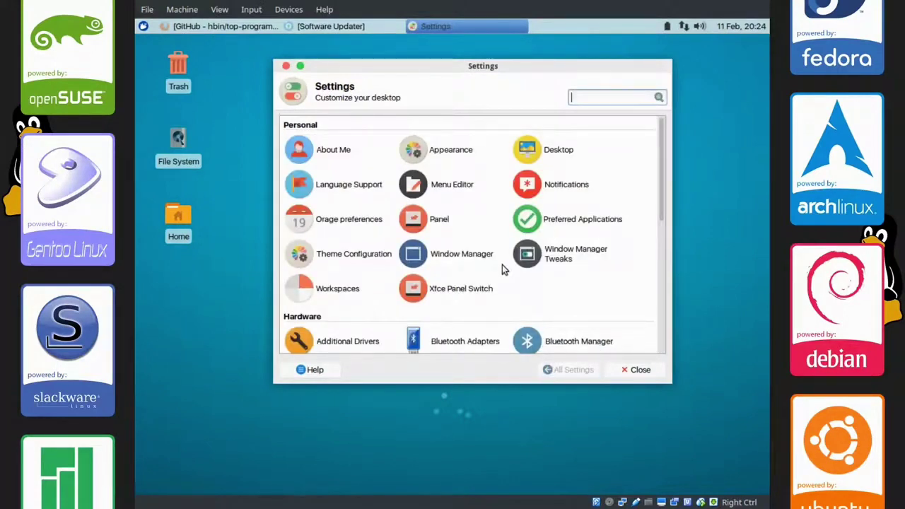
left_click(467, 257)
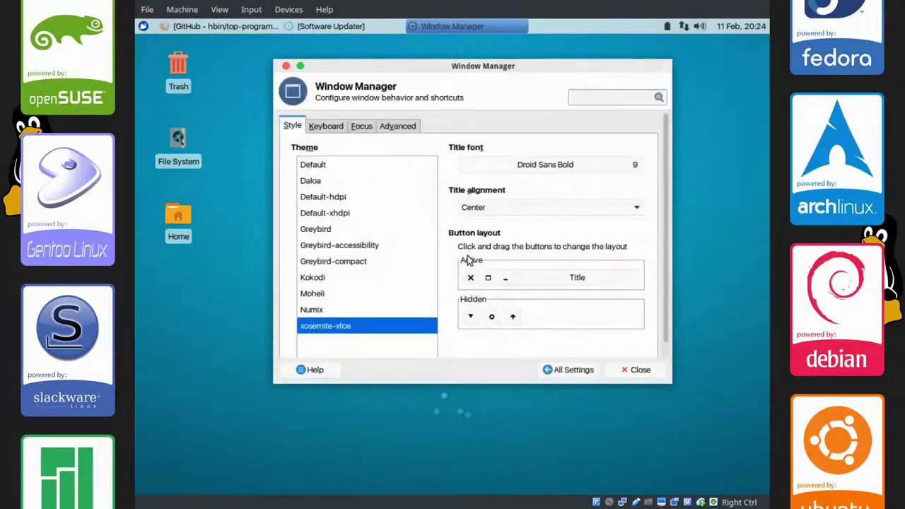
left_click(514, 170)
left_click_drag(453, 190, 447, 253)
scroll(450, 249, "down", 3)
scroll(448, 253, "up", 3)
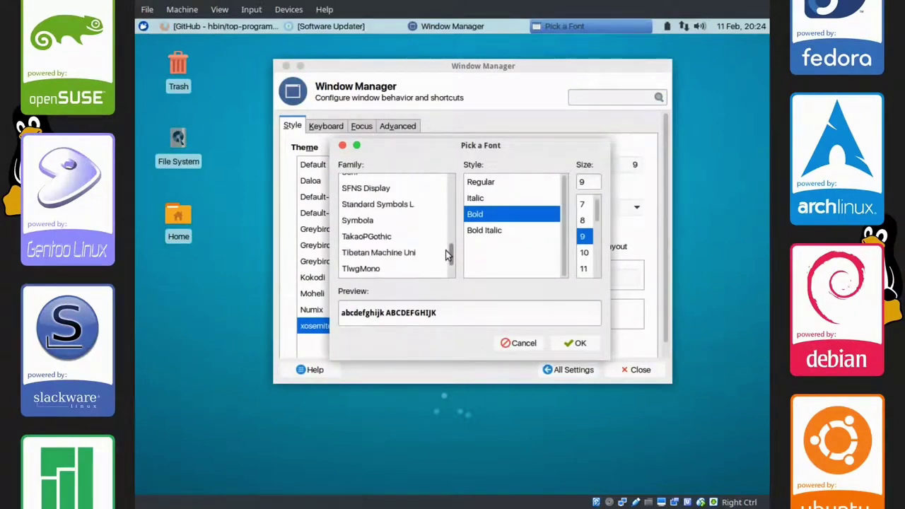
left_click(389, 227)
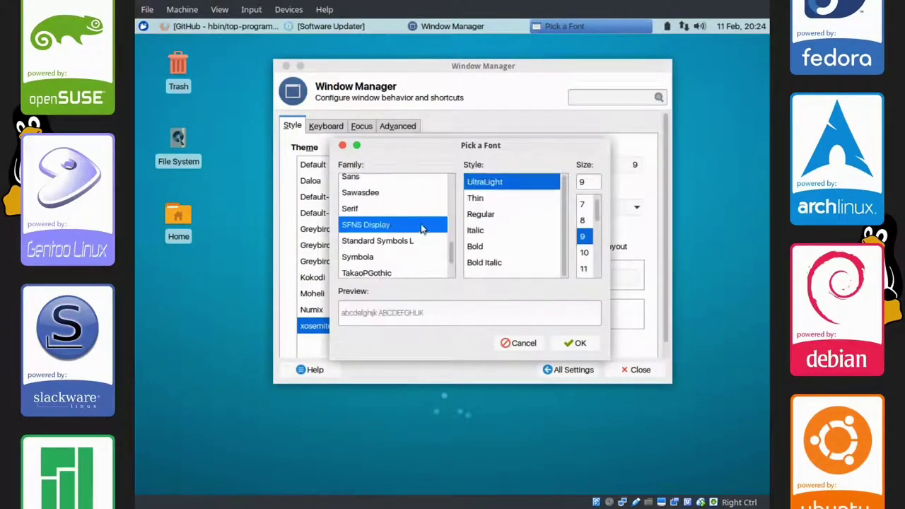
left_click(477, 215)
left_click(575, 343)
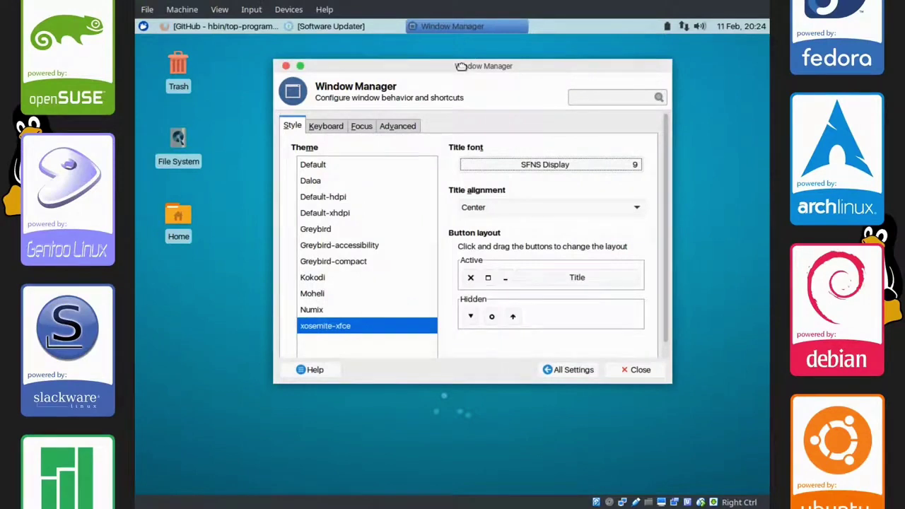
left_click_drag(460, 66, 483, 94)
left_click(629, 398)
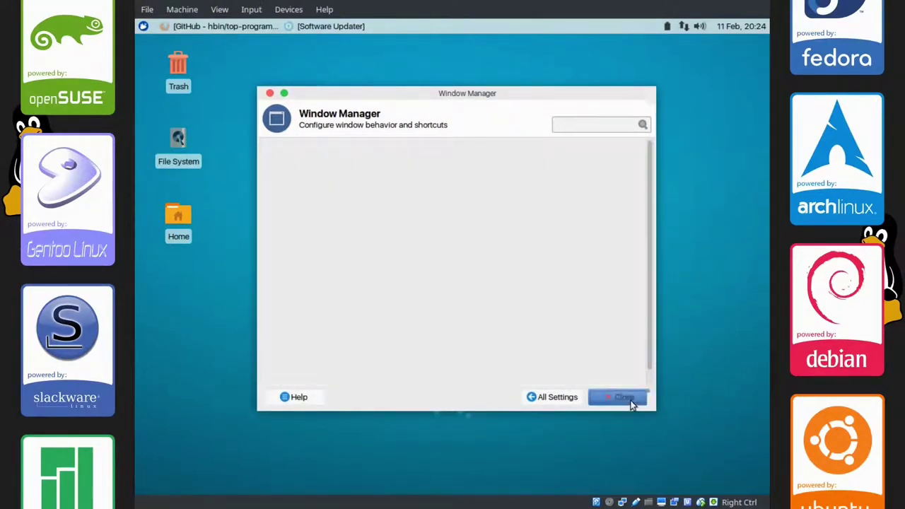
Step: Open a terminal and the home folder side by side to check the applied fonts, and close both windows
key("ctrl+alt+t")
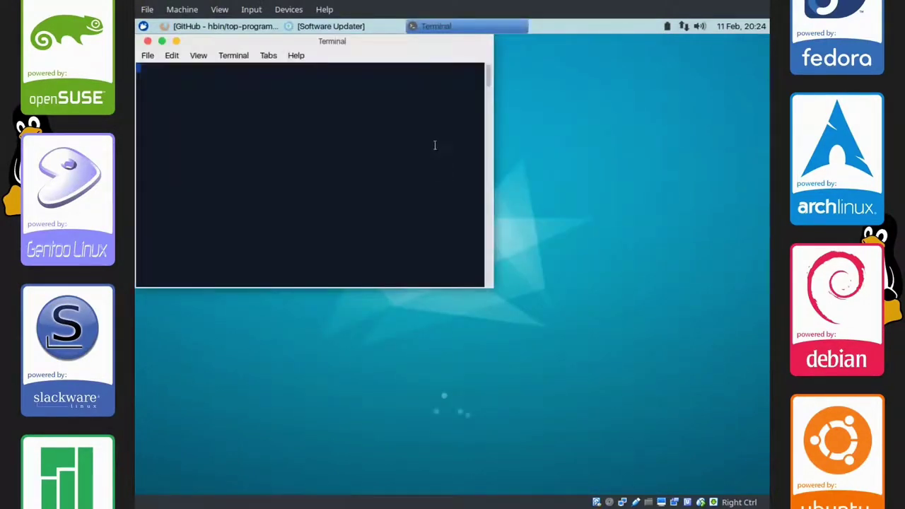
left_click_drag(359, 43, 558, 101)
double_click(178, 215)
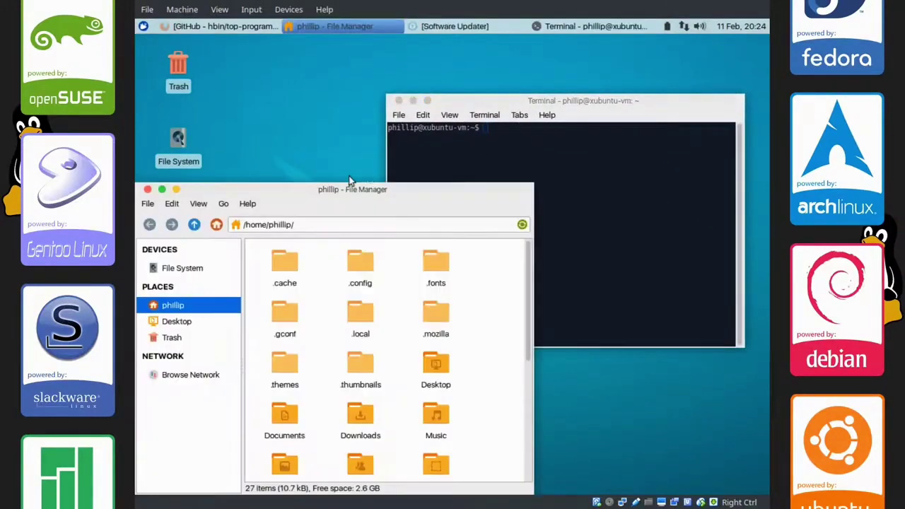
left_click_drag(394, 197, 459, 174)
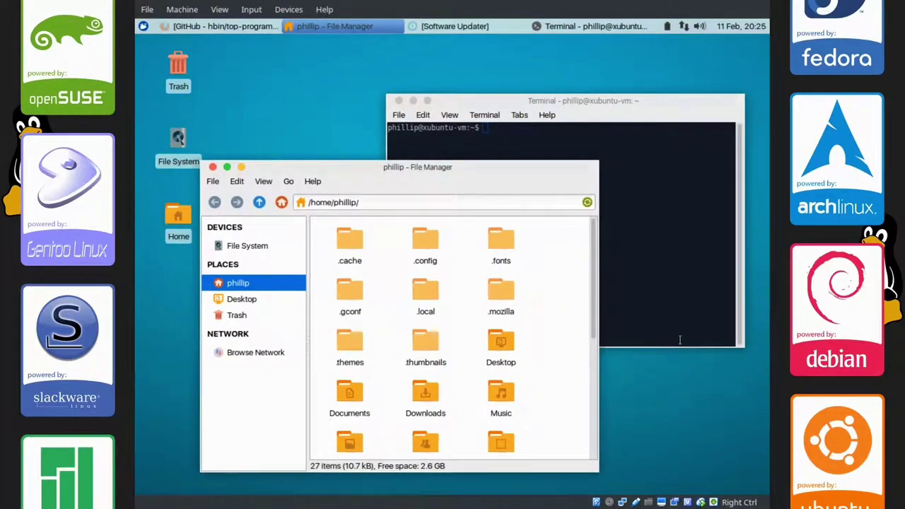
left_click(398, 101)
left_click(212, 168)
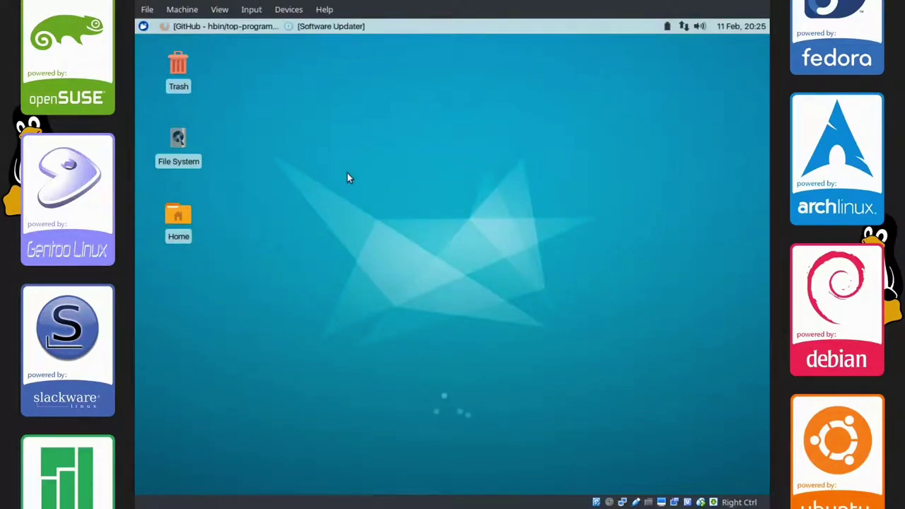
Step: Open a terminal and set its font to Menlo Regular in the terminal preferences
key("ctrl+alt+t")
left_click_drag(370, 38, 571, 129)
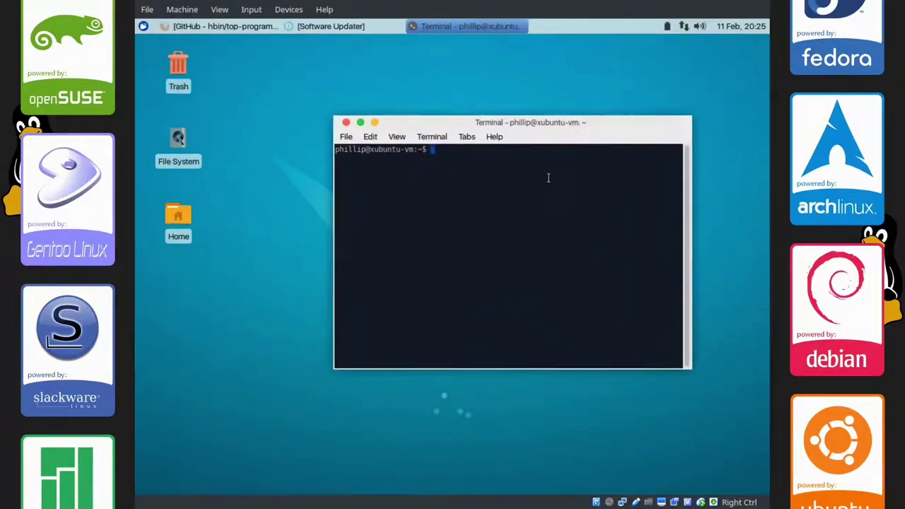
right_click(444, 235)
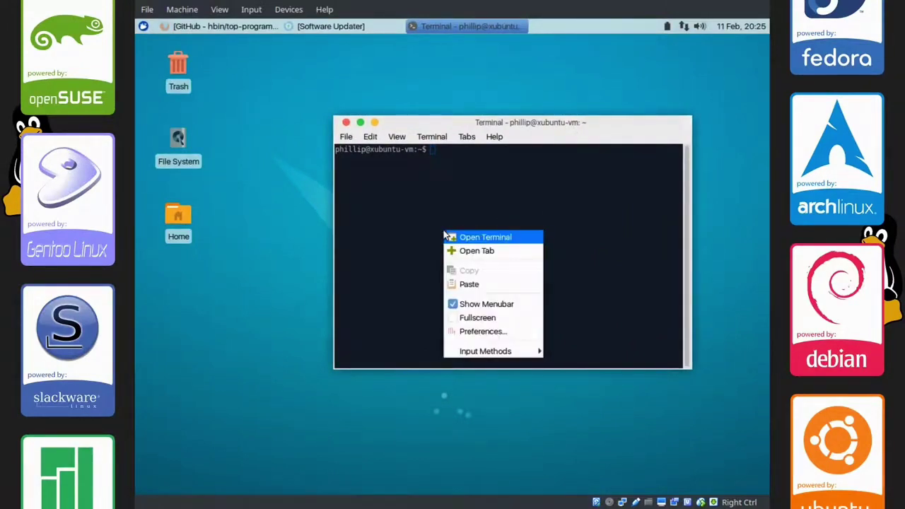
left_click(453, 331)
left_click_drag(483, 96, 316, 135)
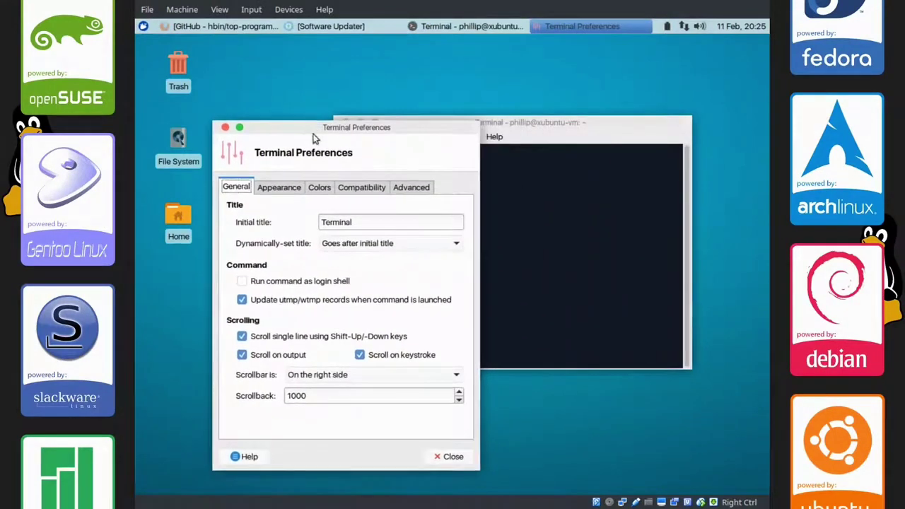
left_click(291, 195)
left_click(326, 223)
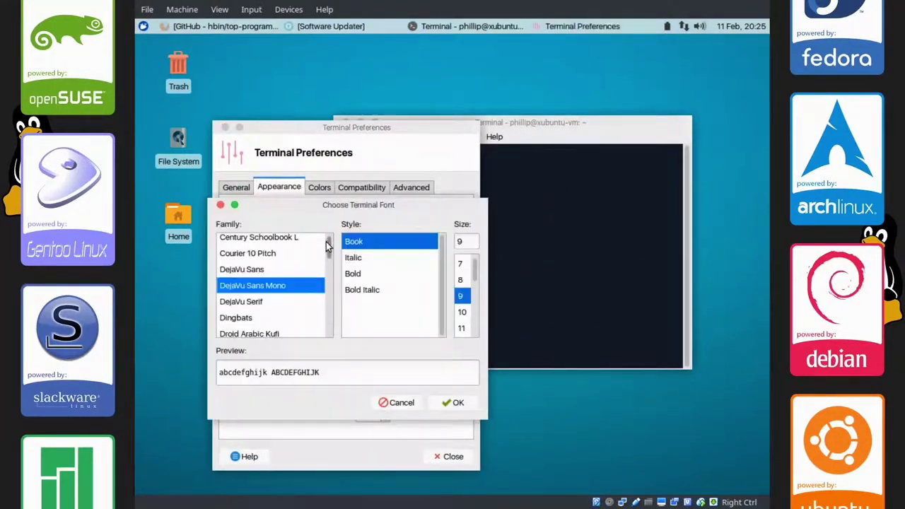
left_click_drag(328, 246, 320, 292)
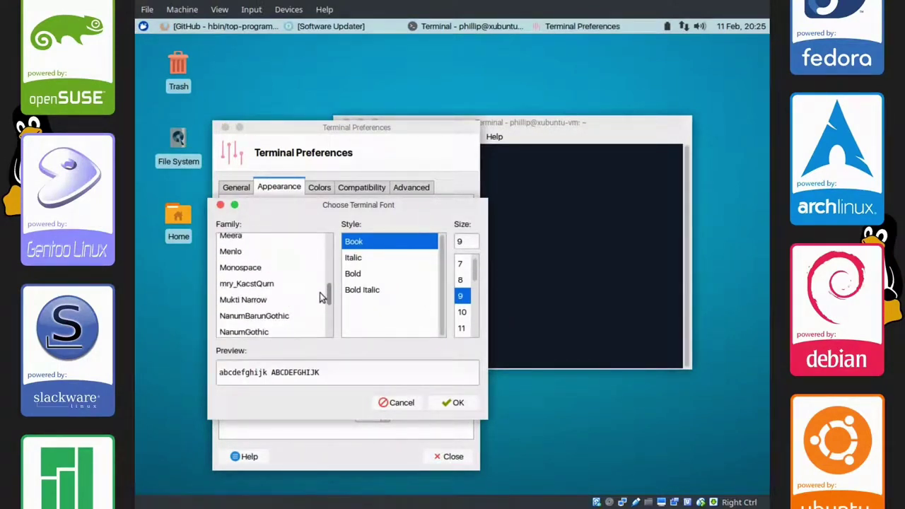
left_click(247, 254)
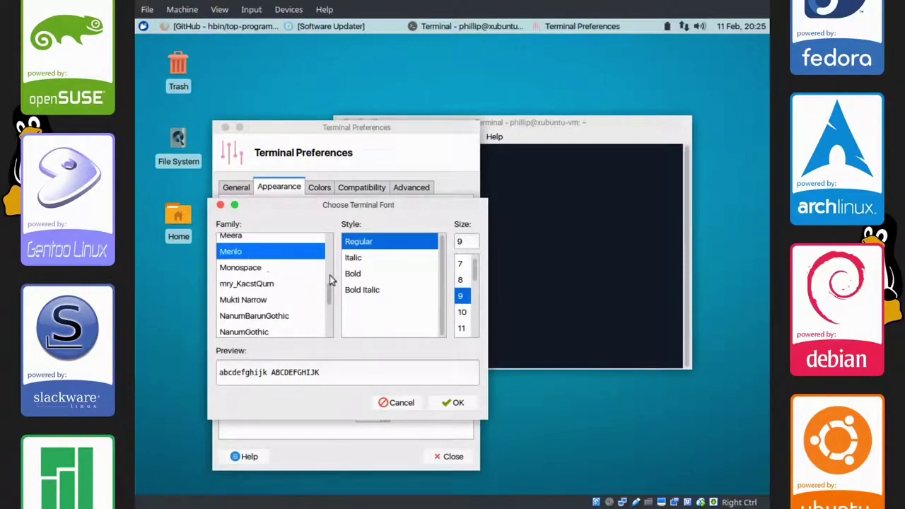
left_click(453, 402)
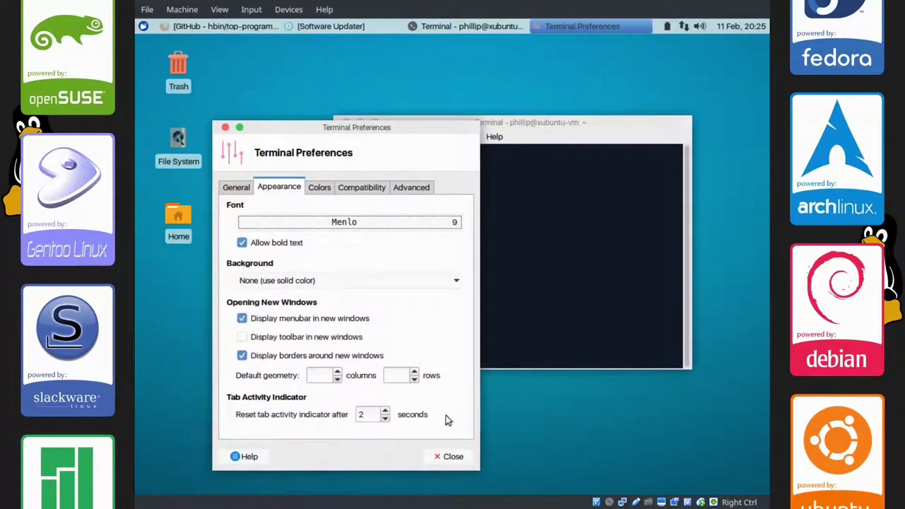
left_click(457, 455)
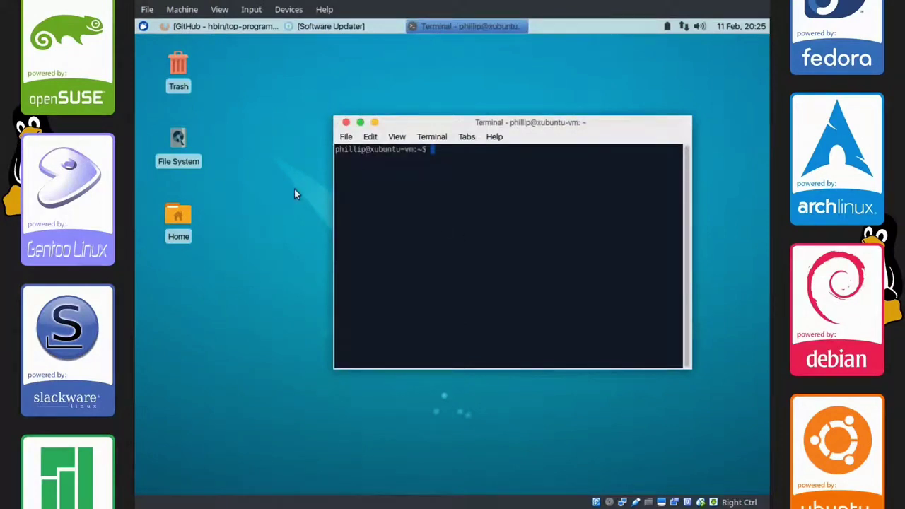
Step: Set the terminal's background color to white (#FFF) in its preferences and move the terminal window aside from the preferences dialog
right_click(458, 211)
left_click(487, 312)
left_click(486, 149)
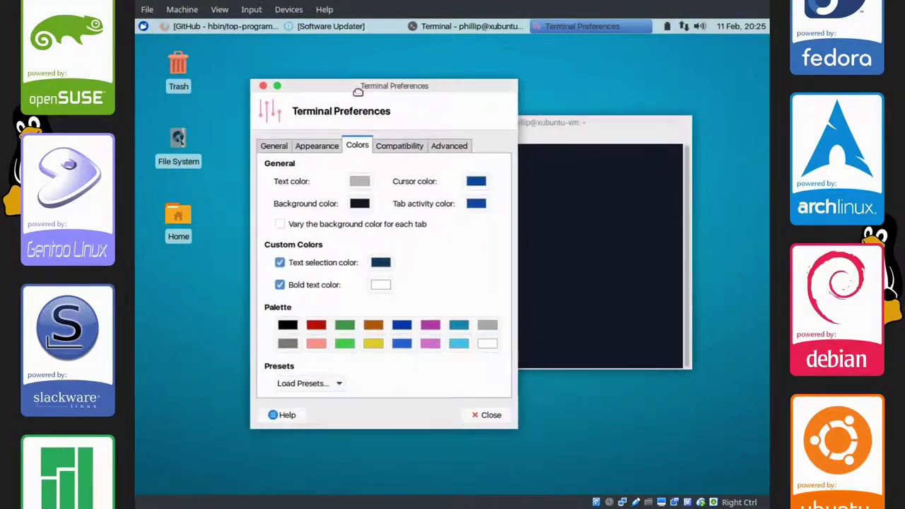
left_click(285, 199)
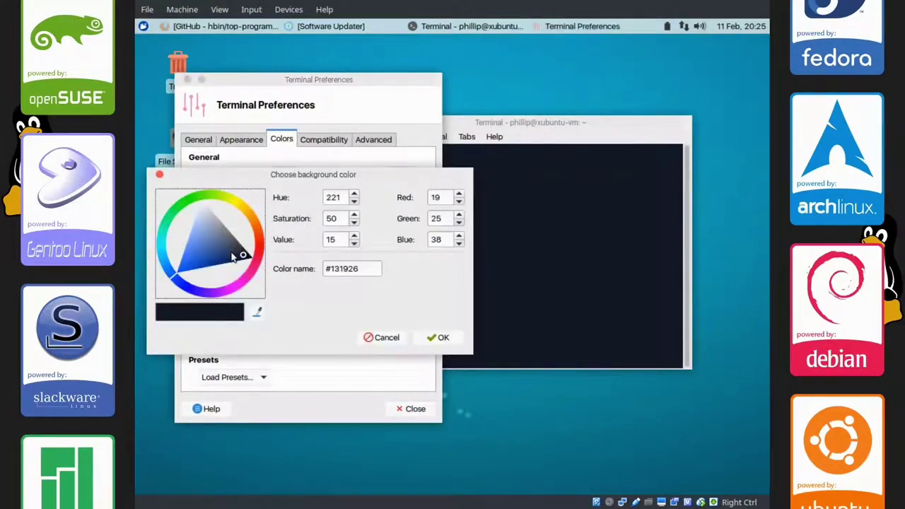
left_click_drag(233, 258, 160, 160)
mouse_move(216, 233)
left_mouse_down()
mouse_move(221, 239)
mouse_move(171, 162)
left_mouse_up()
double_click(346, 268)
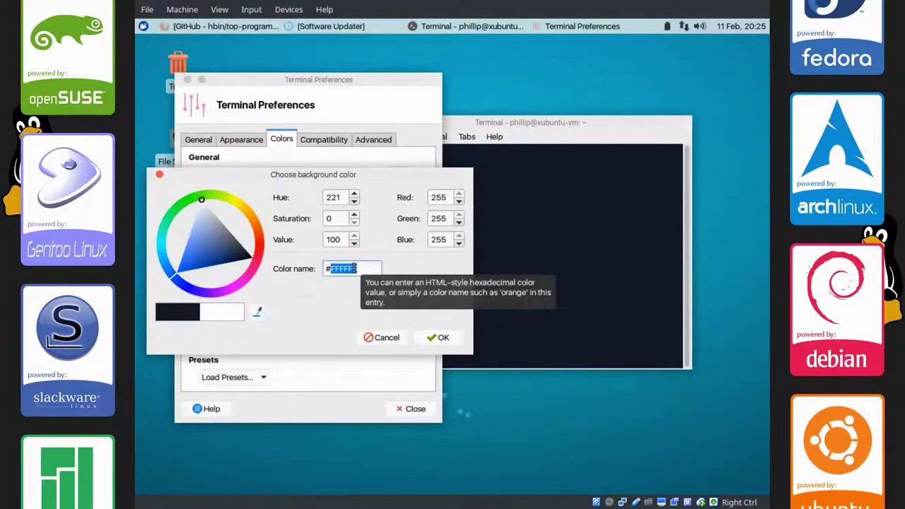
type("FFF")
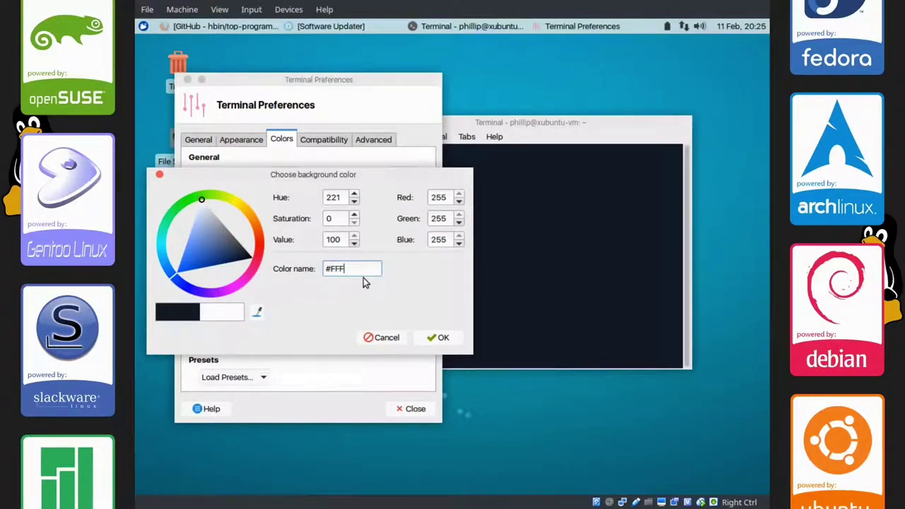
left_click(437, 338)
left_click(476, 199)
left_click_drag(523, 129, 585, 108)
Step: Set the terminal's text color to black (#000000)
left_click(284, 178)
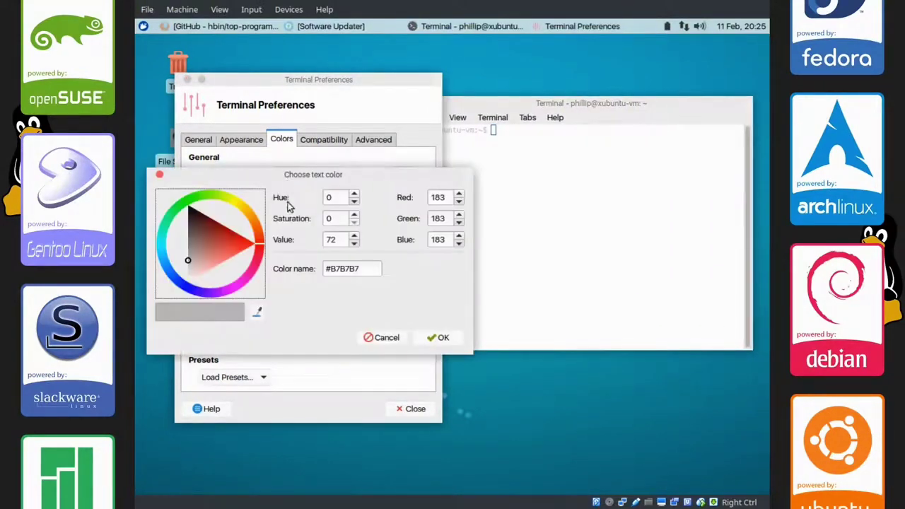
left_click_drag(373, 269, 330, 270)
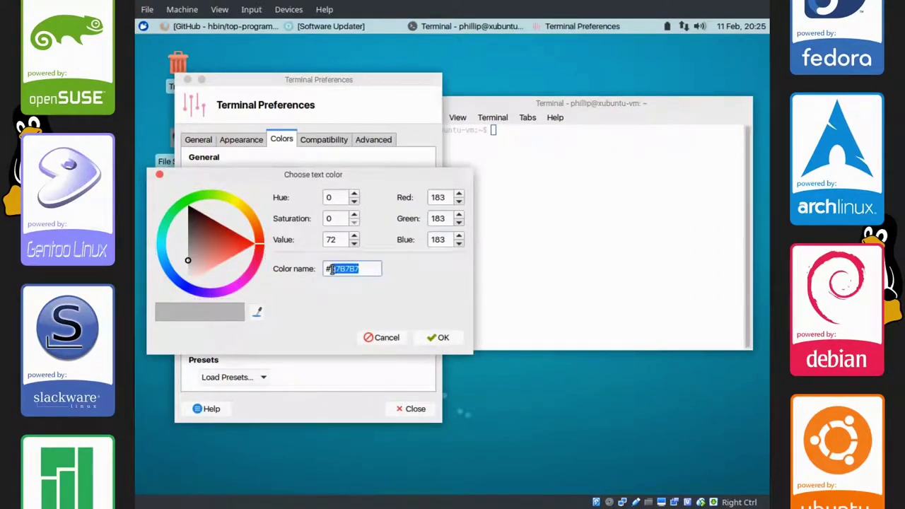
type("000000")
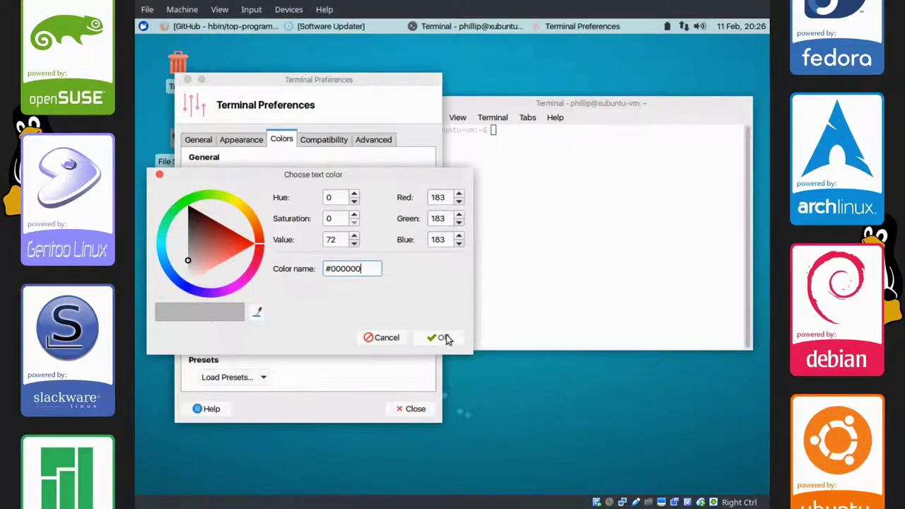
left_click(443, 338)
left_click(546, 248)
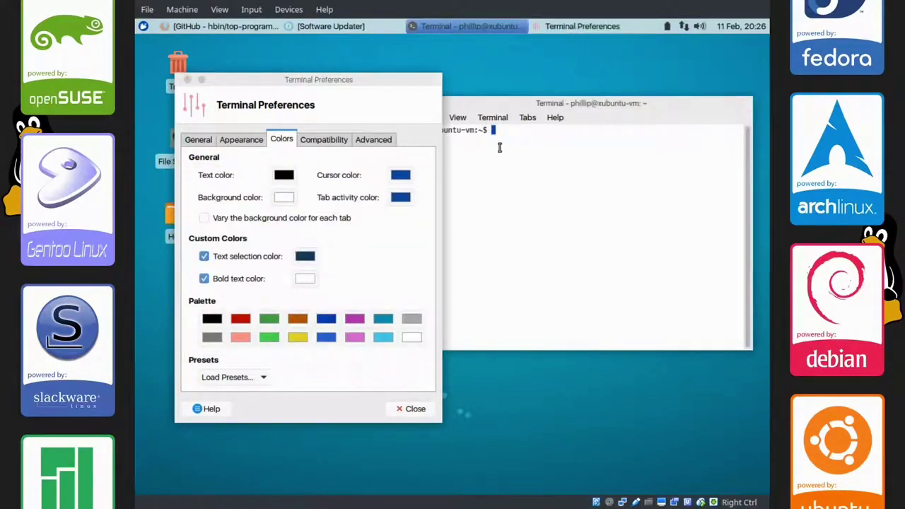
Step: Change the terminal's cursor color to gray (#929292) and check it in the terminal window
left_click_drag(361, 84, 322, 78)
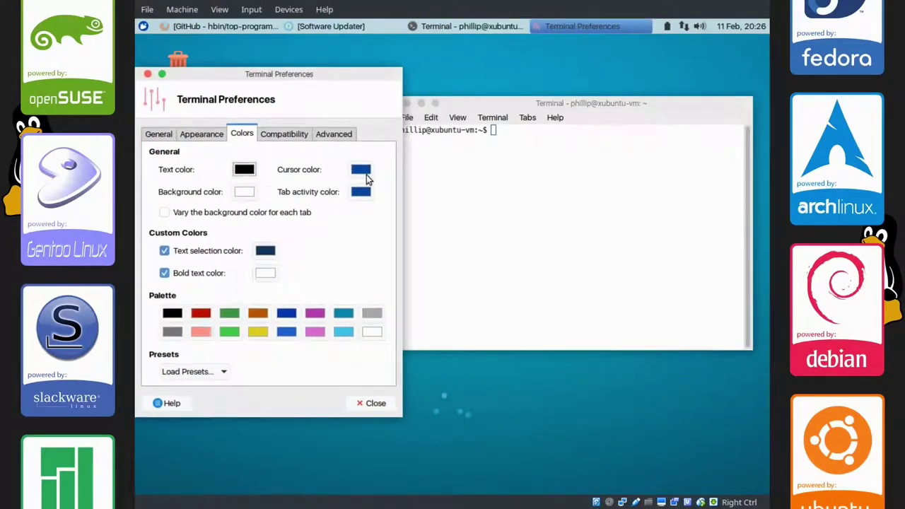
left_click(493, 132)
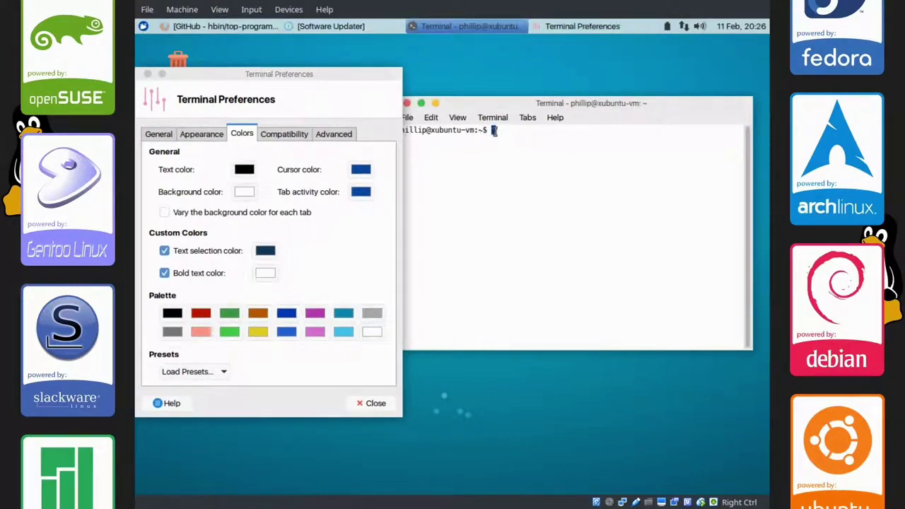
left_click(360, 170)
left_click_drag(364, 264, 318, 263)
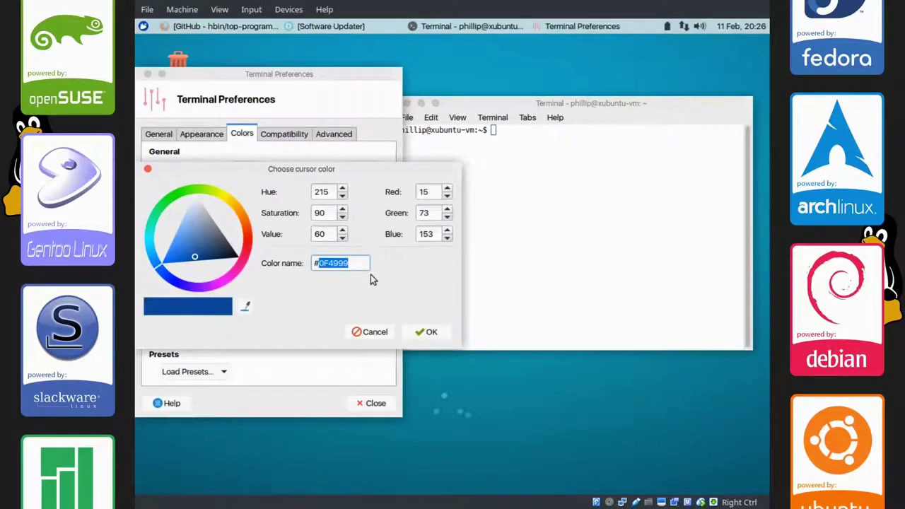
type("929292")
left_click(423, 332)
left_click(566, 177)
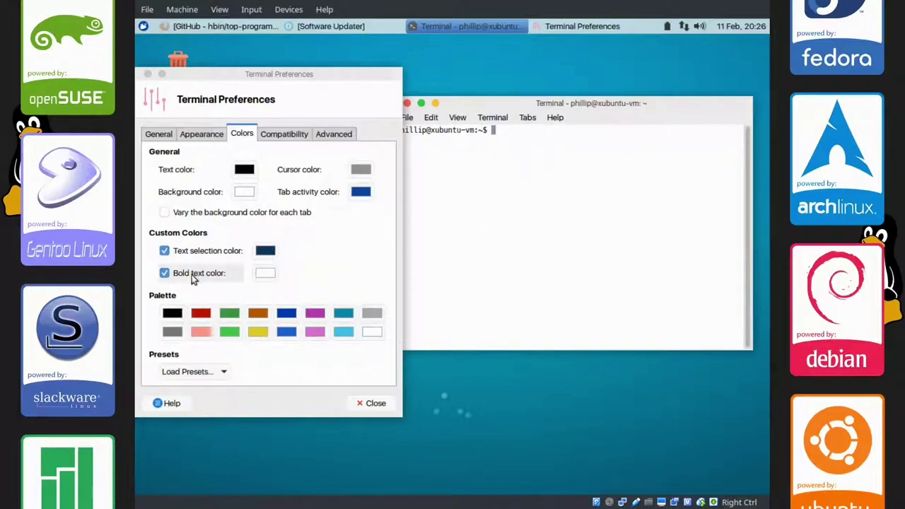
Step: Set the terminal's custom bold text color to black (#000000)
left_click(266, 273)
left_click(345, 264)
left_click_drag(345, 263, 314, 263)
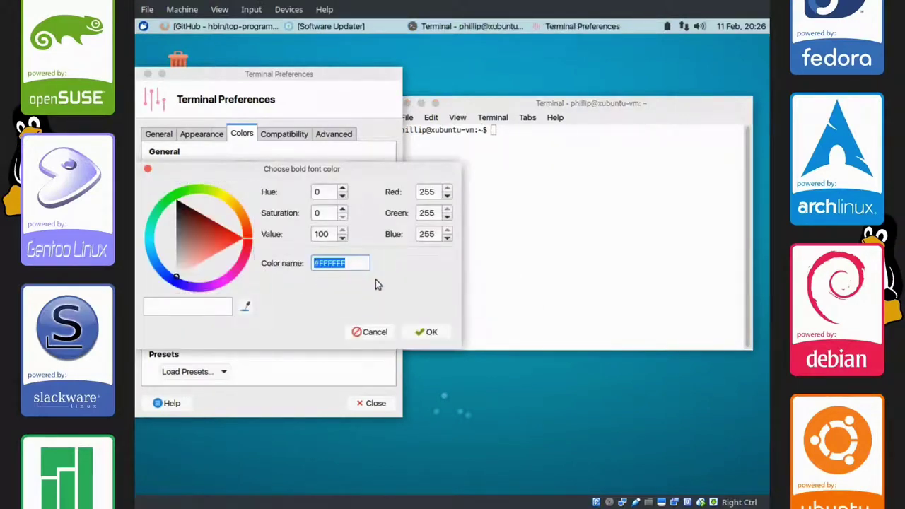
key("End")
key("BackSpace")
key("BackSpace")
key("BackSpace")
key("BackSpace")
key("BackSpace")
key("BackSpace")
type("000000")
left_click(422, 332)
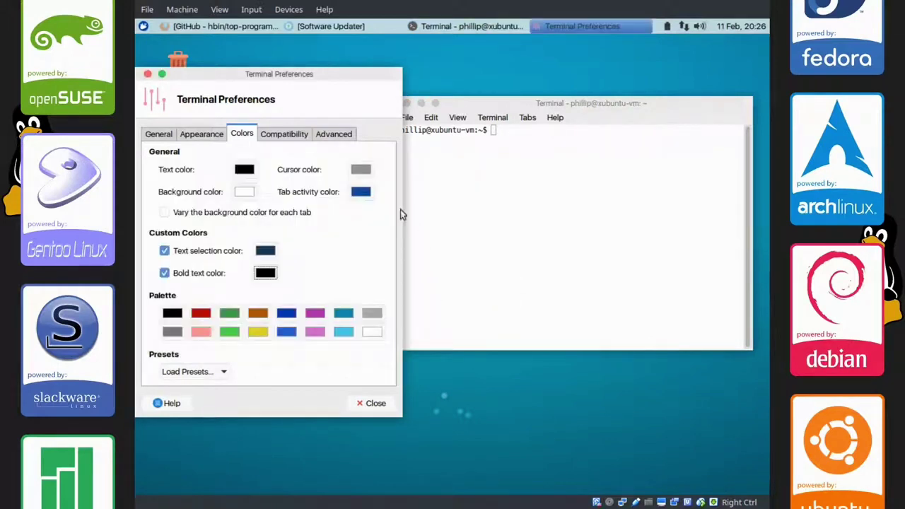
Step: Set the text selection color to #BFBFBF and check it by selecting the prompt line in the terminal
left_click(265, 253)
left_click_drag(355, 263, 318, 263)
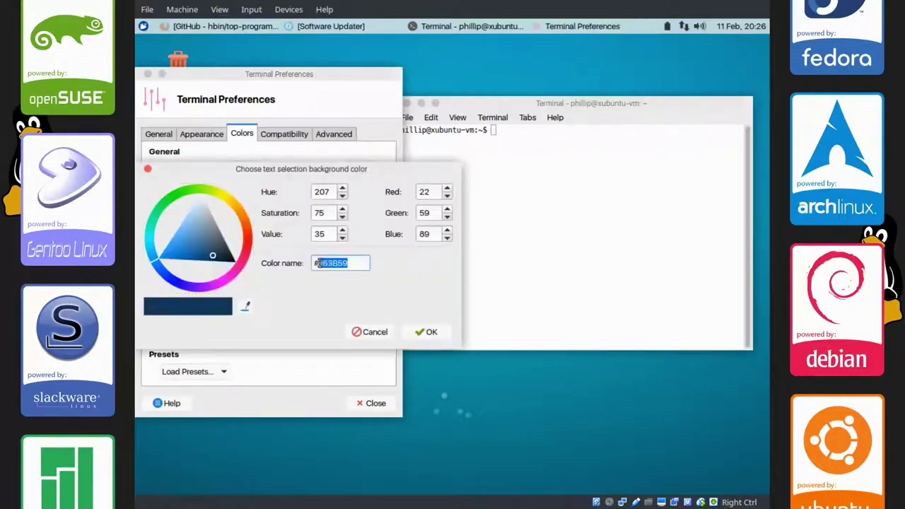
type("BFBFBF")
left_click(414, 332)
left_click_drag(435, 309, 531, 198)
triple_click(544, 135)
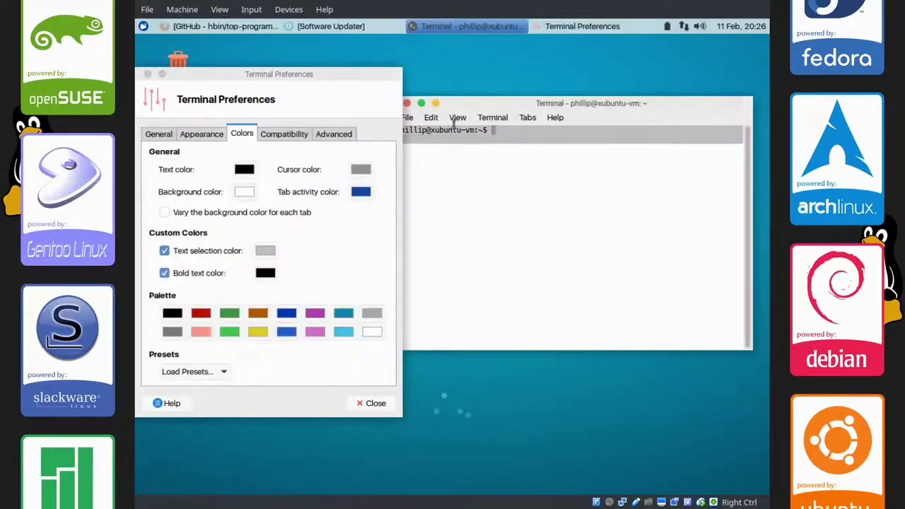
left_click(520, 178)
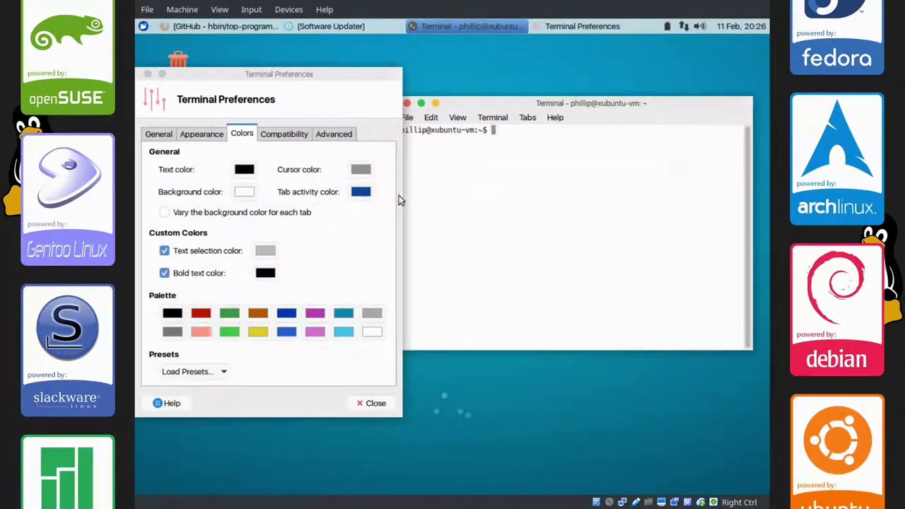
Step: Set the terminal's tab activity color to #BFBFBF
left_click(360, 194)
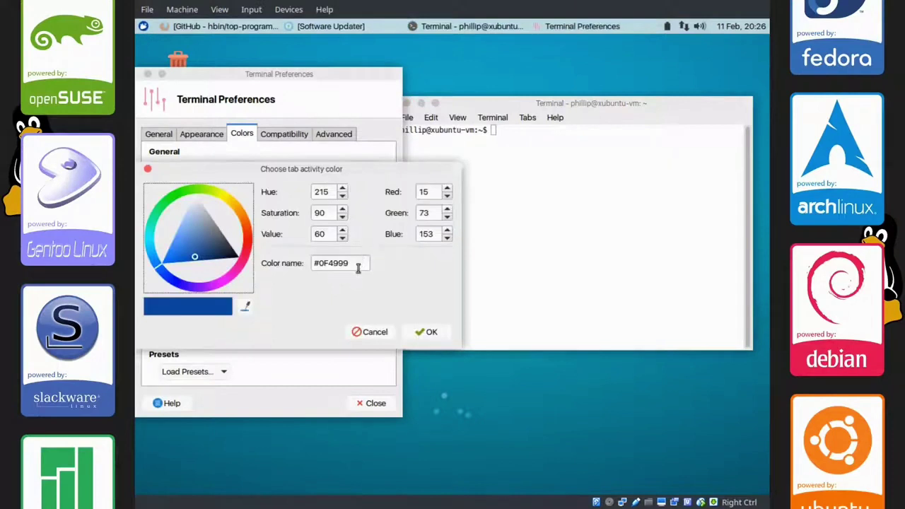
double_click(318, 273)
type("BFBFBF")
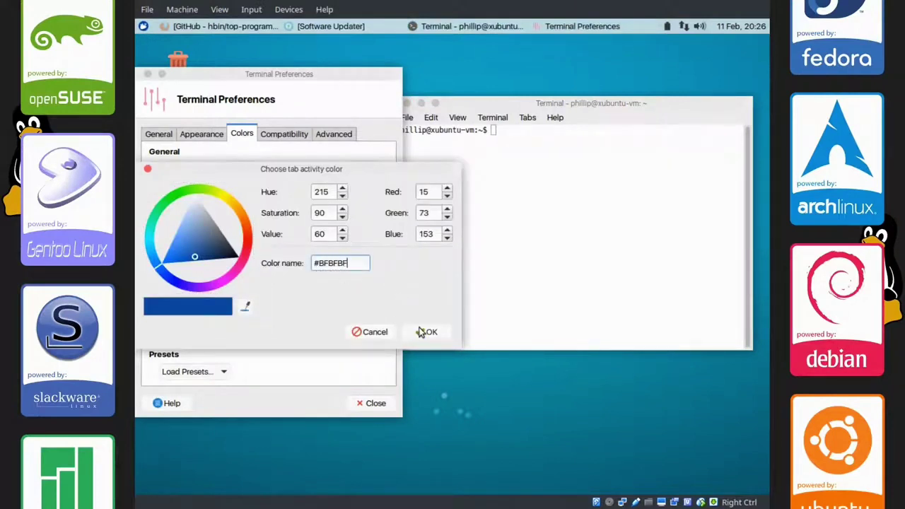
left_click(427, 332)
left_click(497, 275)
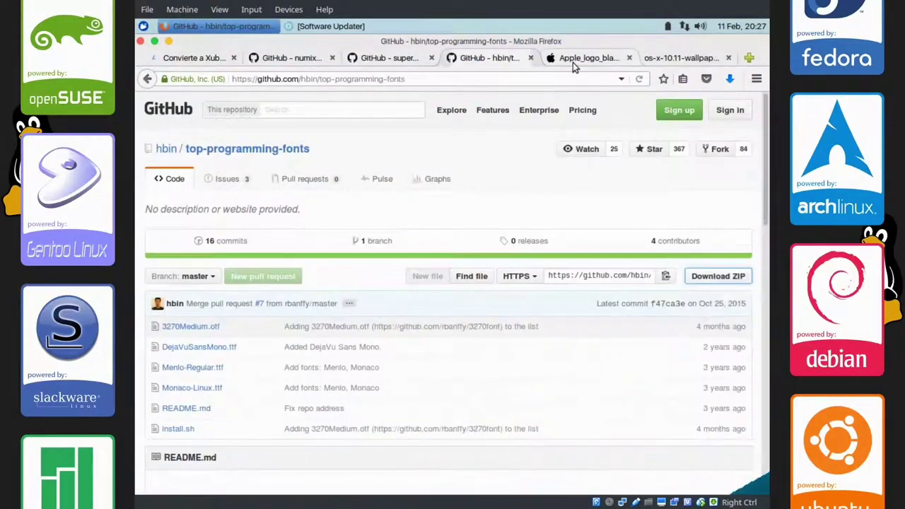
Step: Save the Apple logo image from Firefox as Apple_logo_black.svg.png in a new .modifications folder inside the home folder
left_click(574, 63)
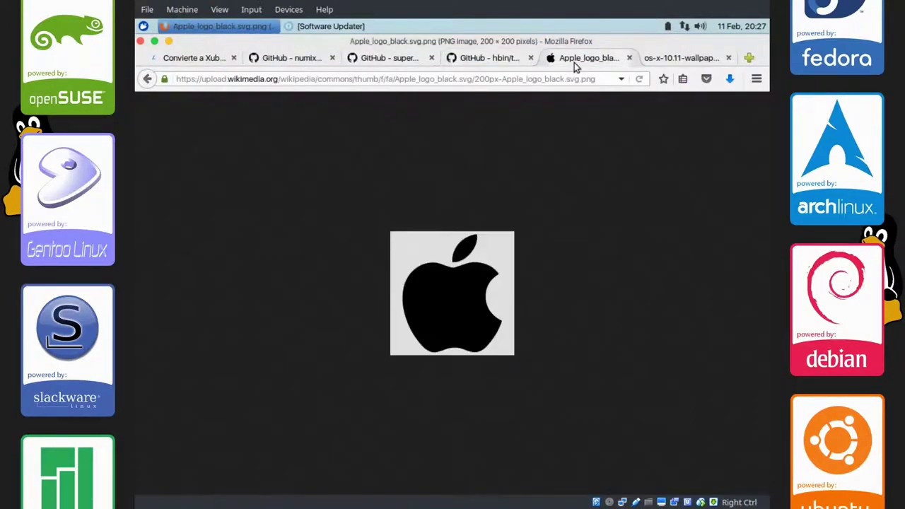
right_click(465, 277)
left_click(482, 315)
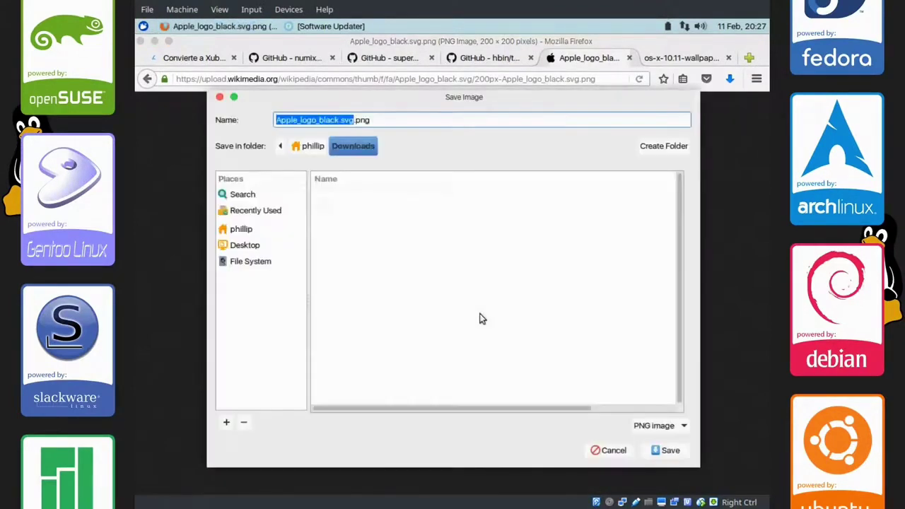
left_click(250, 230)
right_click(488, 354)
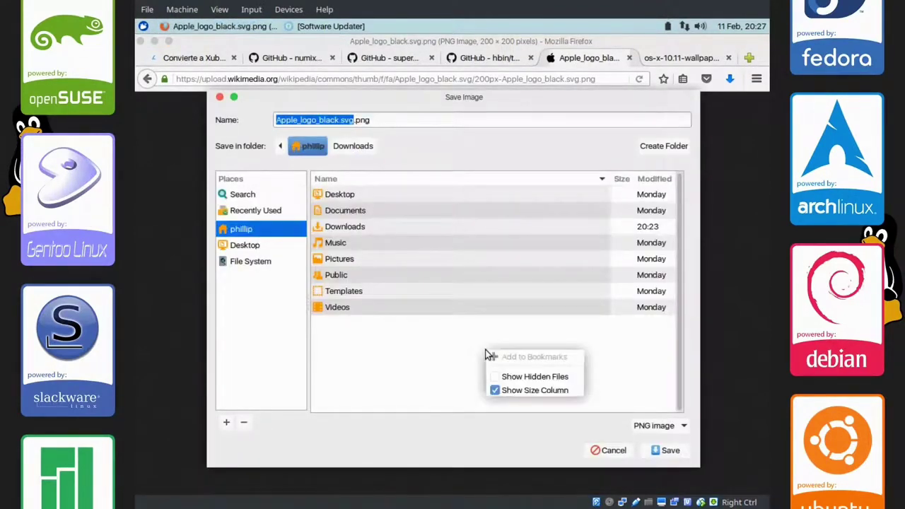
left_click(509, 377)
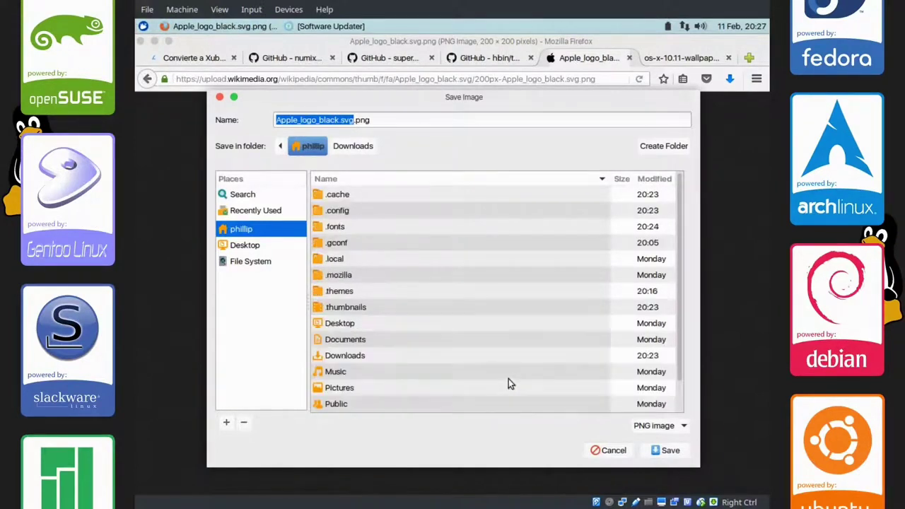
left_click(646, 148)
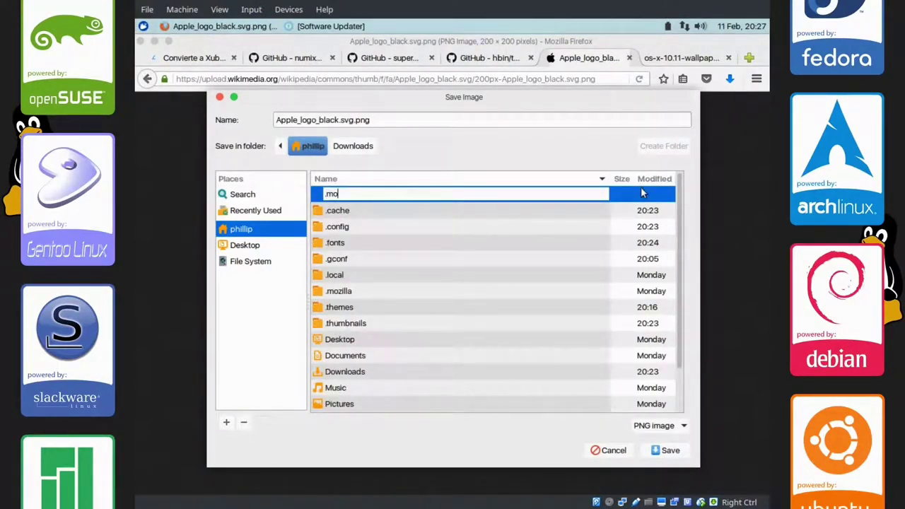
type(".modifications")
key("Return")
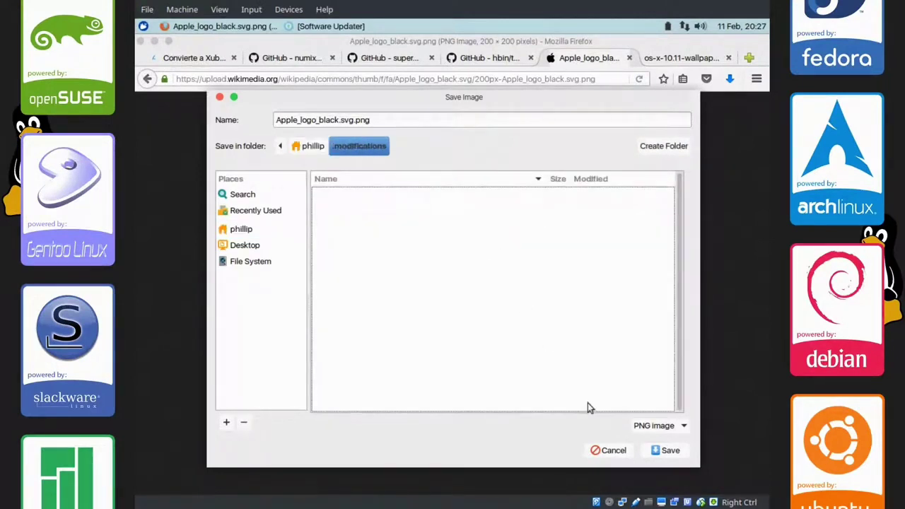
left_click(670, 450)
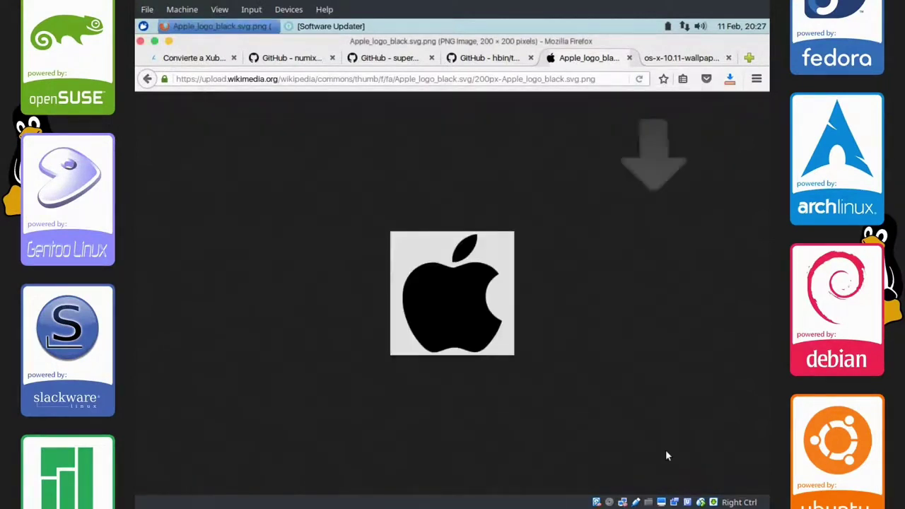
Step: Change the Whisker Menu panel button icon to the image file Apple_logo_black.svg.png from the .modifications folder and close its properties
right_click(143, 28)
left_click(156, 52)
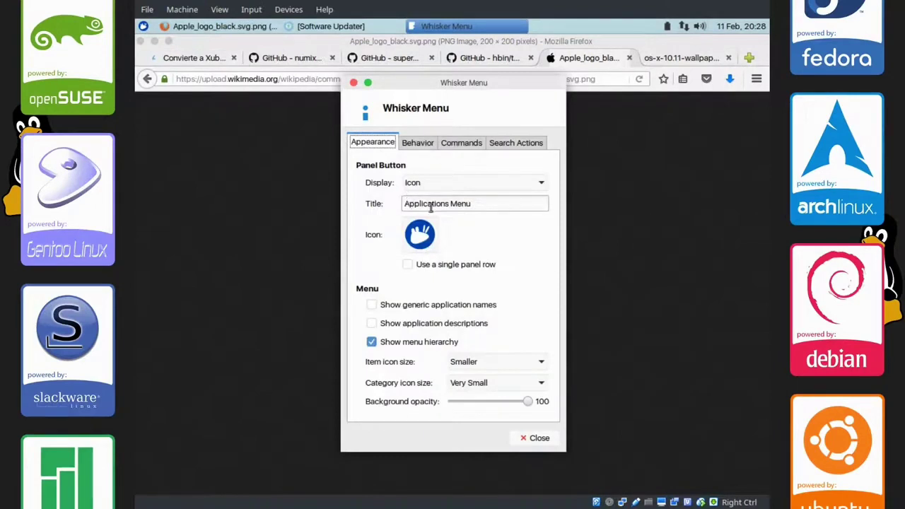
left_click(420, 236)
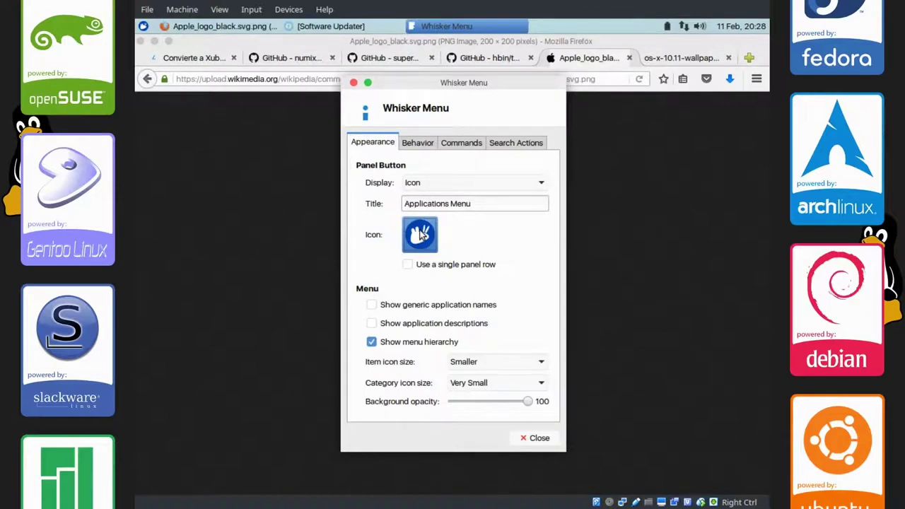
left_click(420, 236)
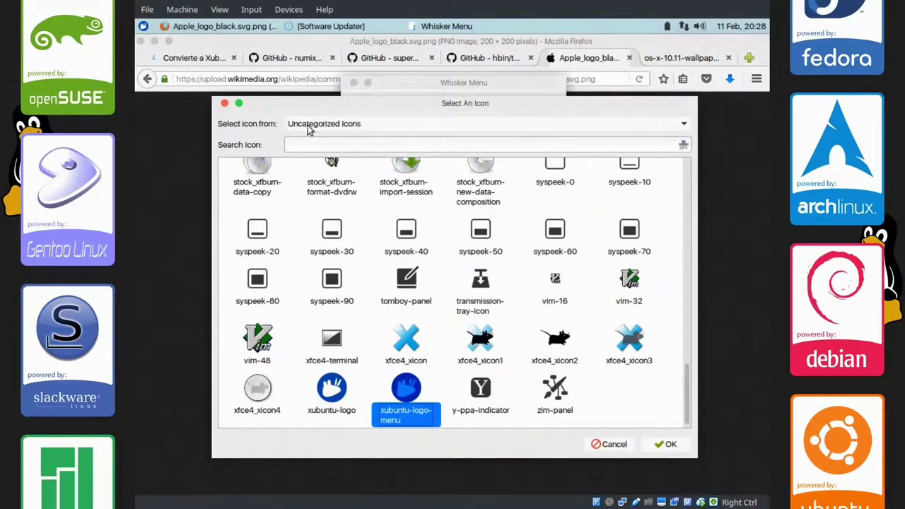
left_click(315, 127)
left_click(308, 175)
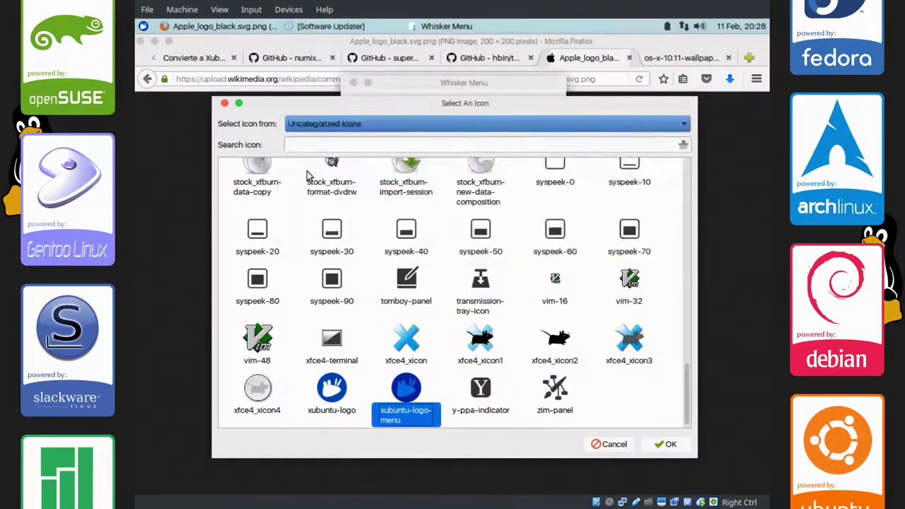
left_click(276, 226)
double_click(377, 271)
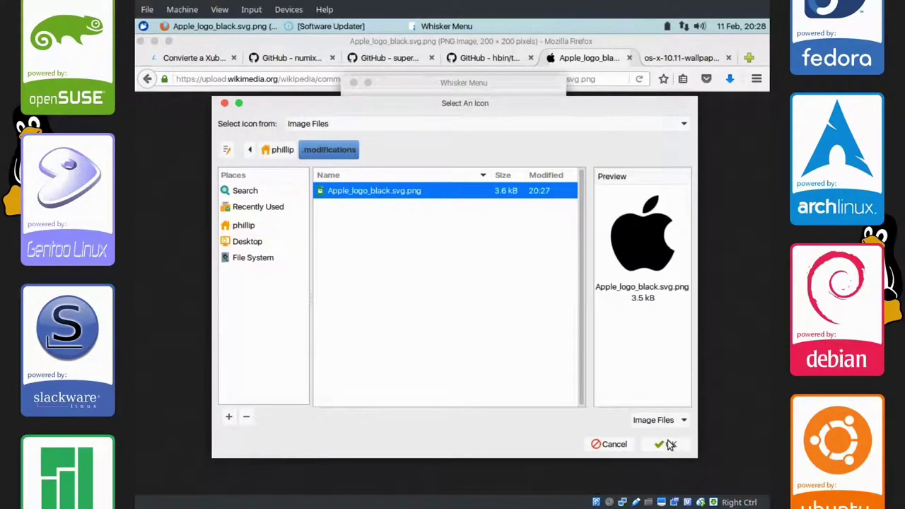
left_click(668, 443)
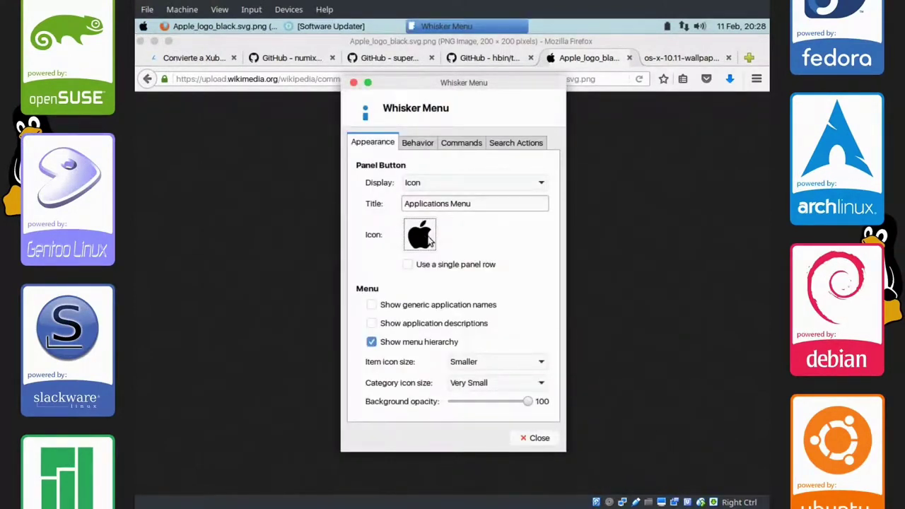
left_click(535, 438)
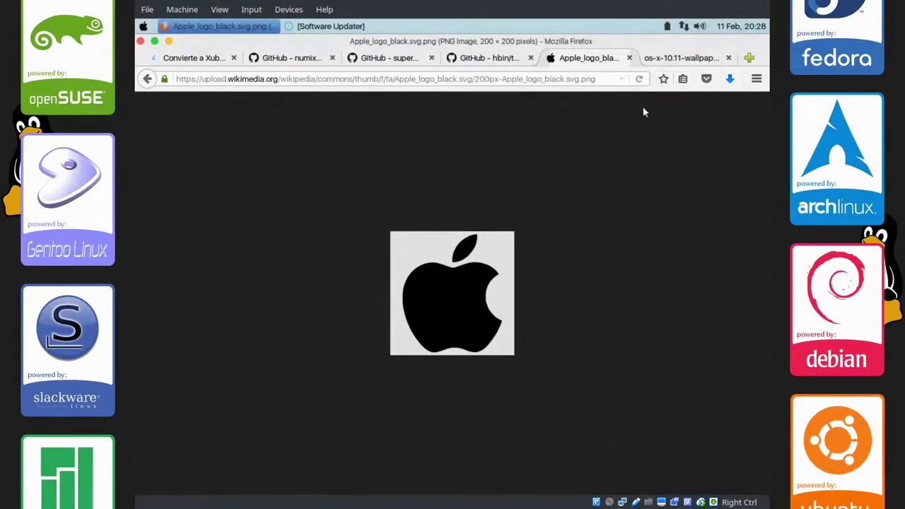
Step: Save the OS X wallpaper image from Firefox as os-x-10.11-wallpaper.jpg in a new .wallpapers folder inside the home folder
left_click(673, 62)
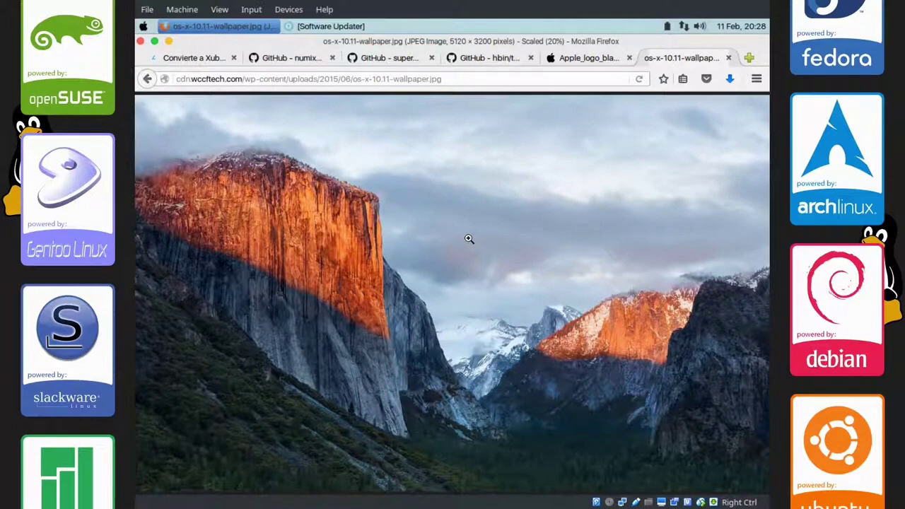
right_click(469, 240)
left_click(493, 281)
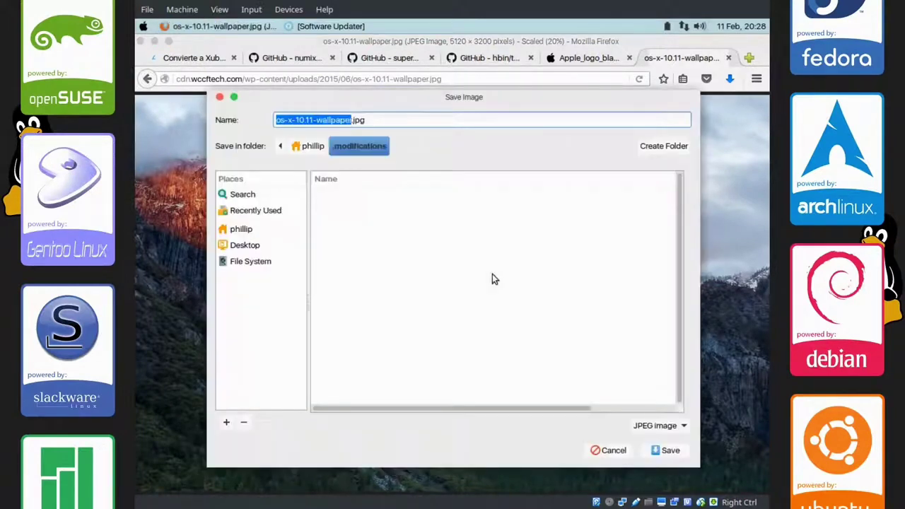
left_click(316, 150)
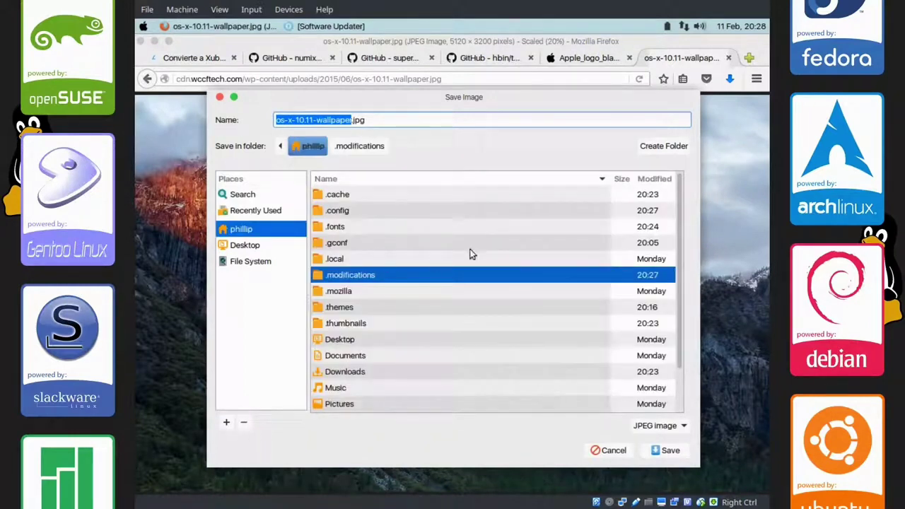
left_click(651, 148)
type(".wapp")
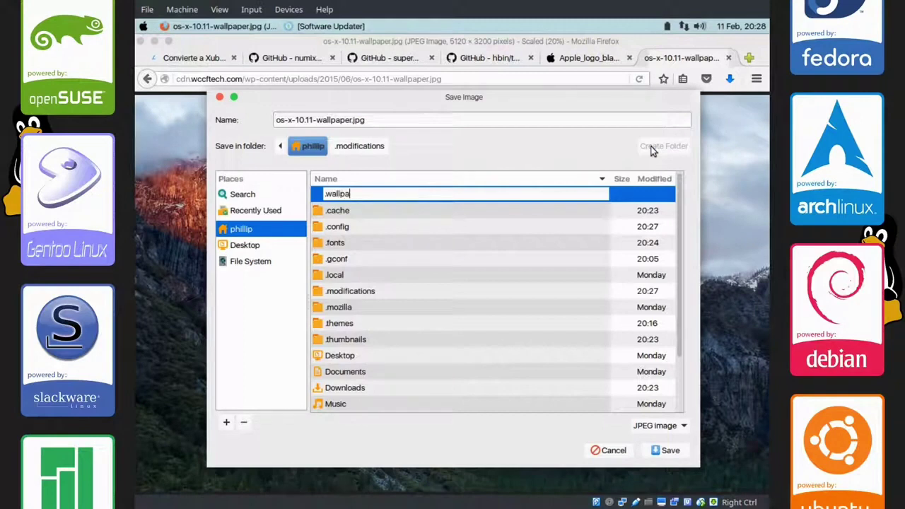
type("apers")
key("Return")
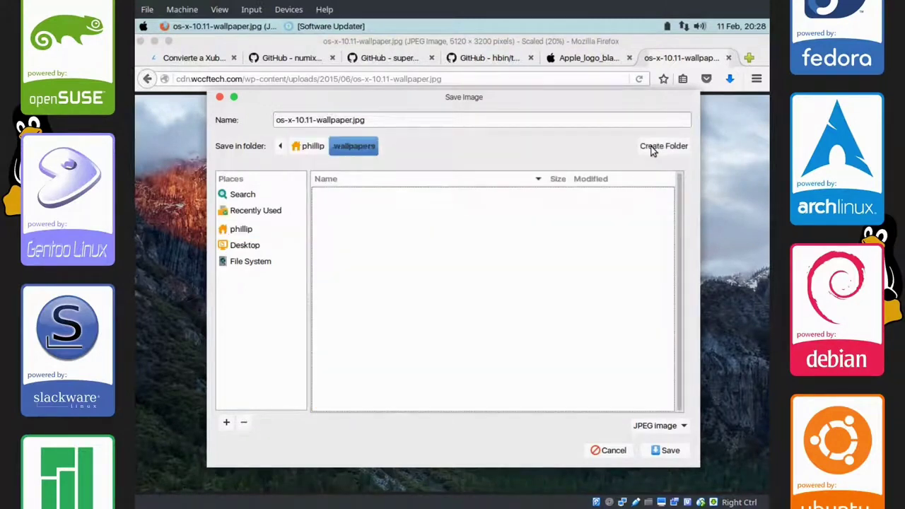
left_click(659, 452)
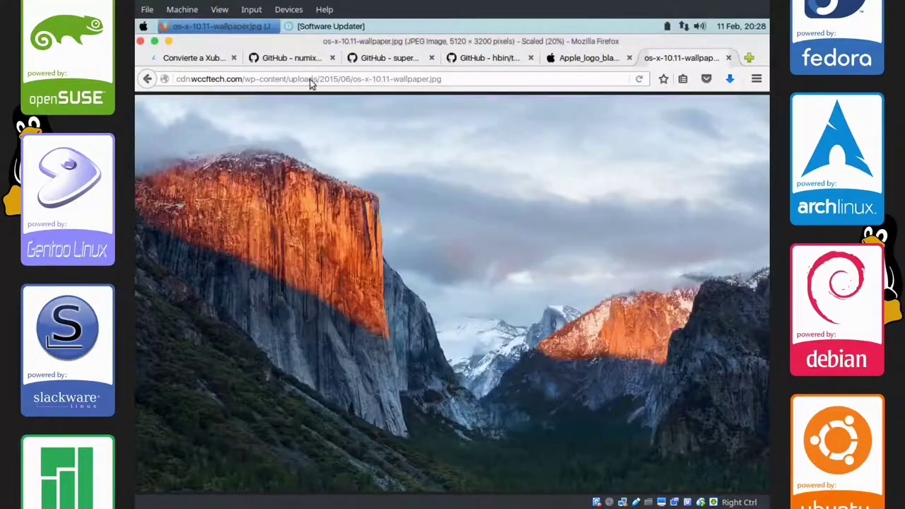
Step: Minimize Firefox and set the desktop background to the OS X wallpaper, using the .wallpapers folder in the home folder as source
left_click(169, 42)
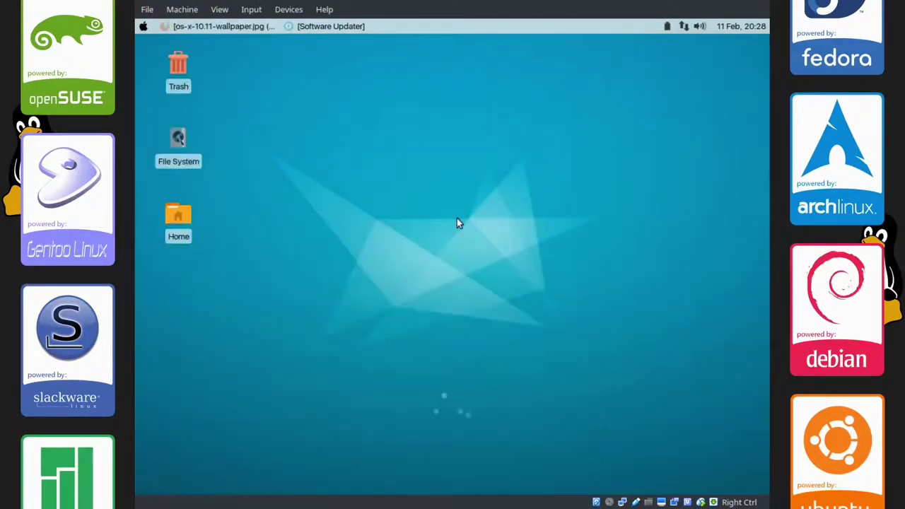
right_click(457, 220)
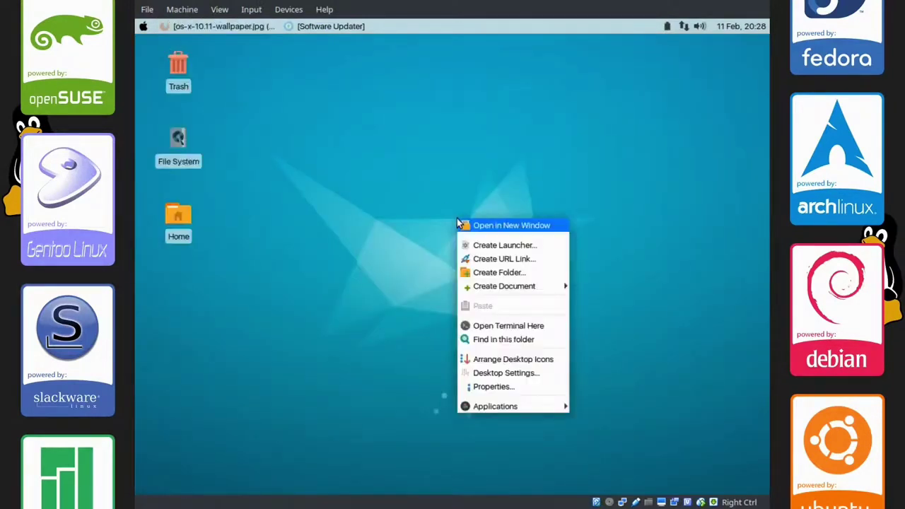
left_click(468, 377)
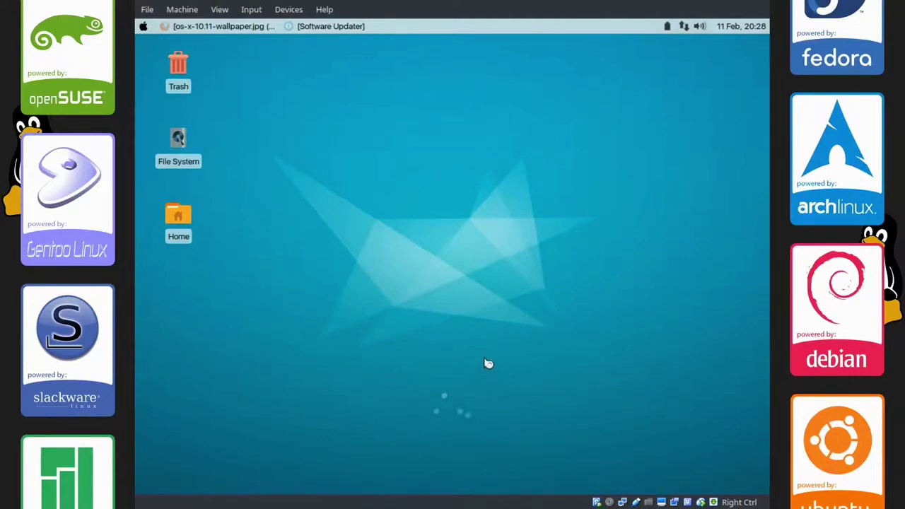
left_click_drag(489, 87, 433, 82)
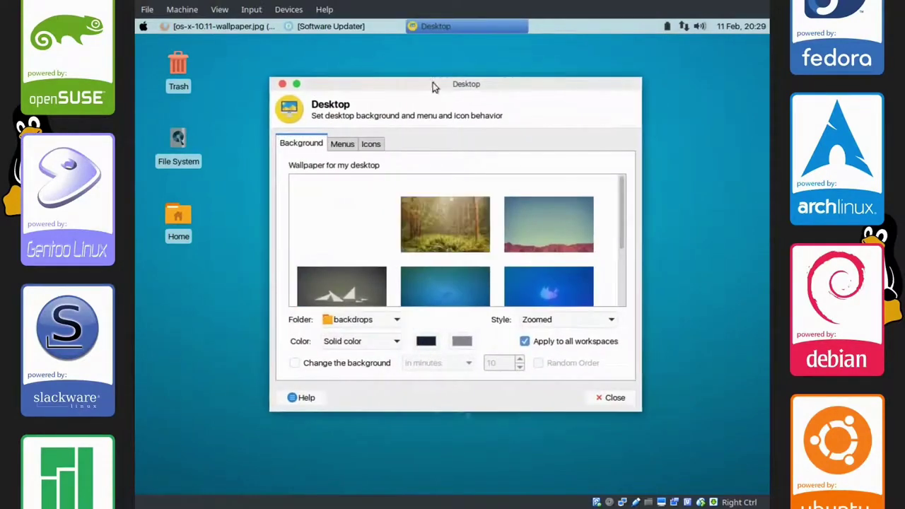
left_click(355, 324)
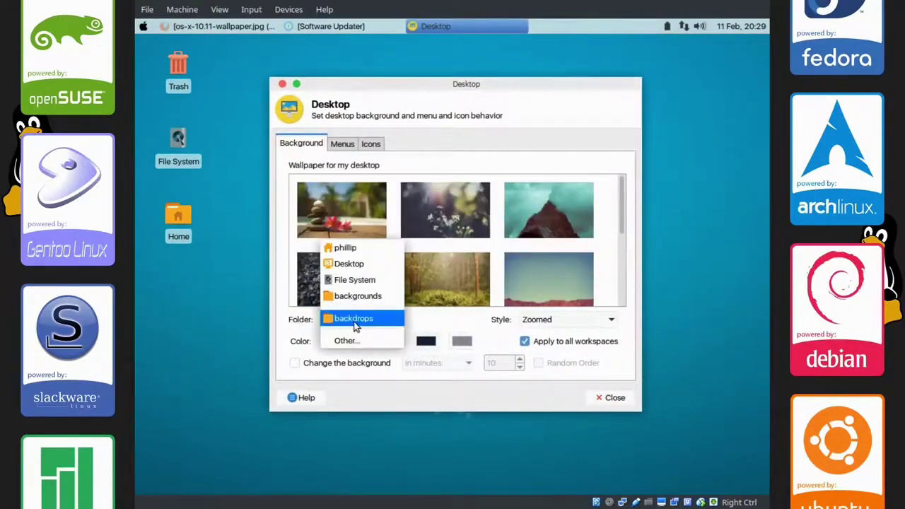
left_click(349, 342)
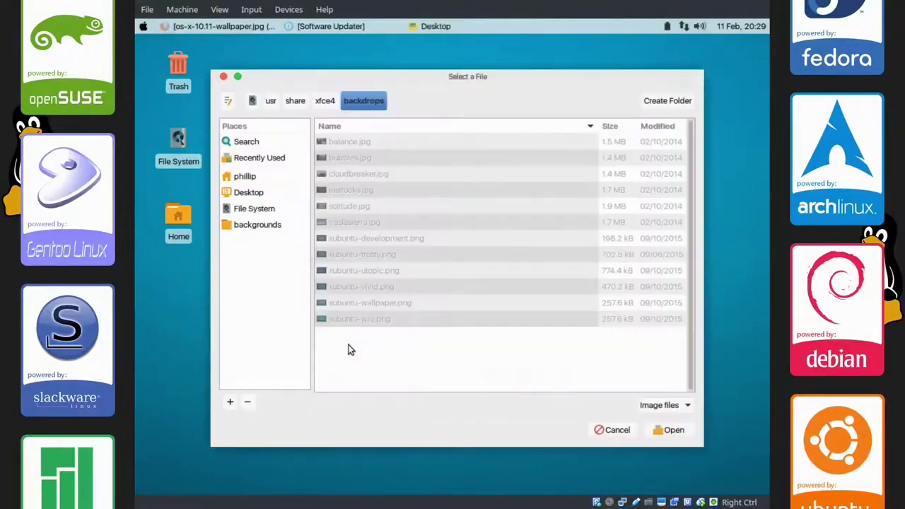
left_click(260, 177)
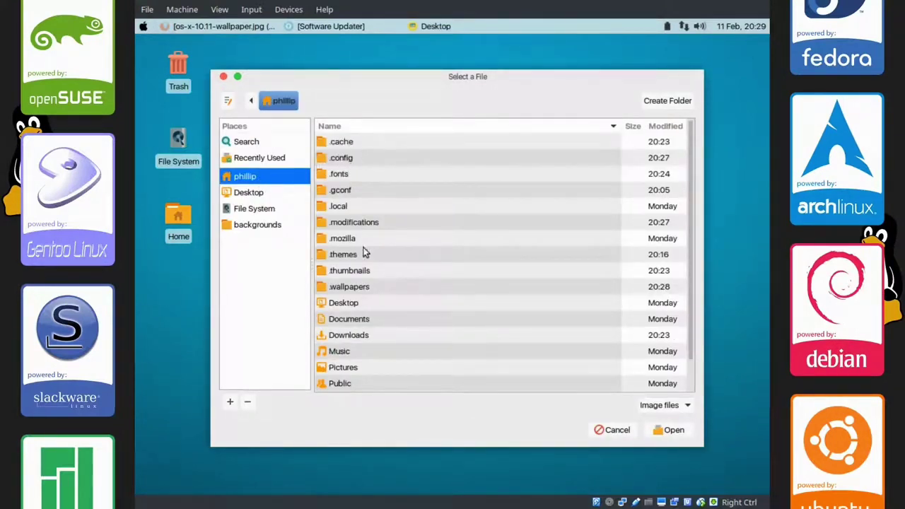
double_click(360, 287)
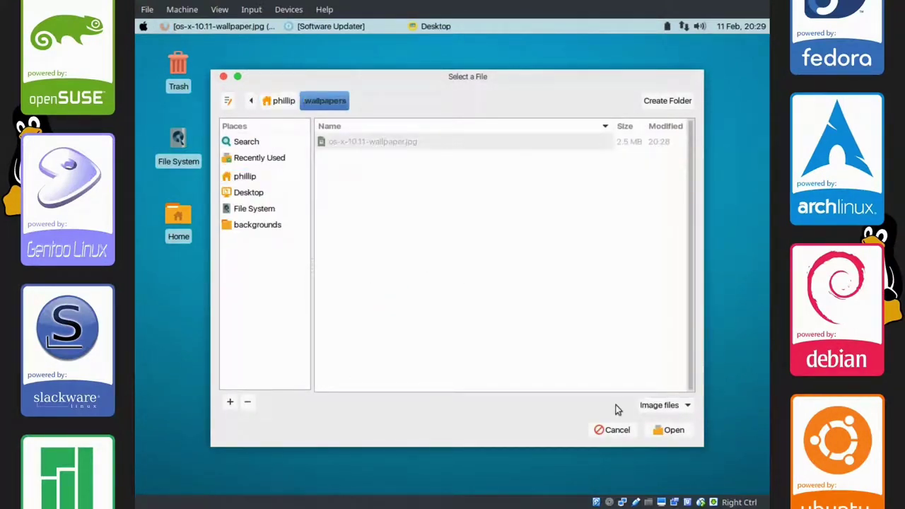
left_click(669, 430)
left_click(356, 210)
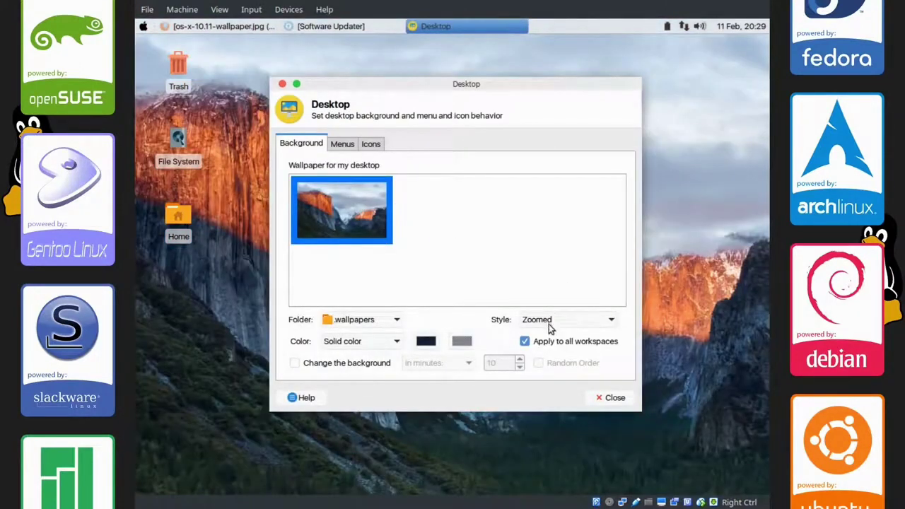
Step: Try other wallpaper styles such as Centered, return the style to Zoomed, and close the desktop settings
mouse_move(482, 87)
left_mouse_down()
mouse_move(719, 183)
mouse_move(437, 89)
mouse_move(488, 83)
left_mouse_up()
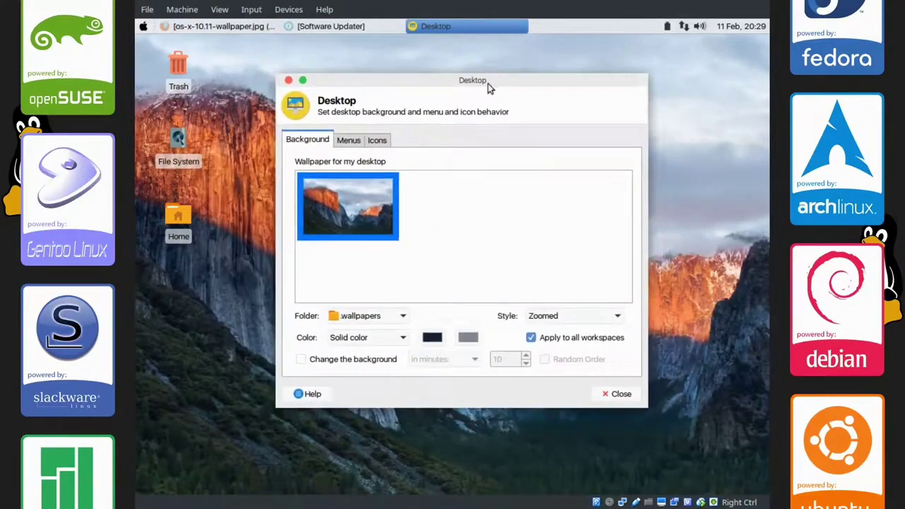
left_click(555, 316)
left_click(543, 251)
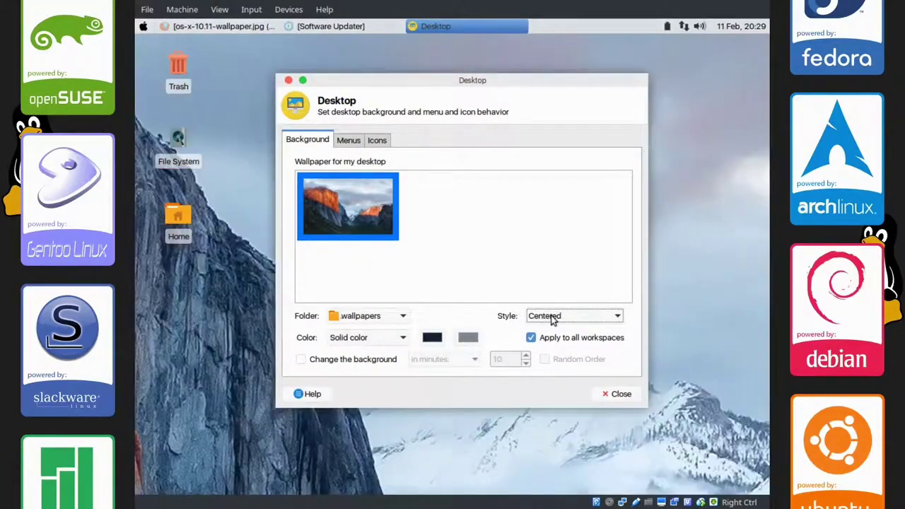
left_click(551, 315)
left_click(556, 348)
left_click(556, 316)
left_click(557, 330)
left_click(560, 317)
left_click(555, 331)
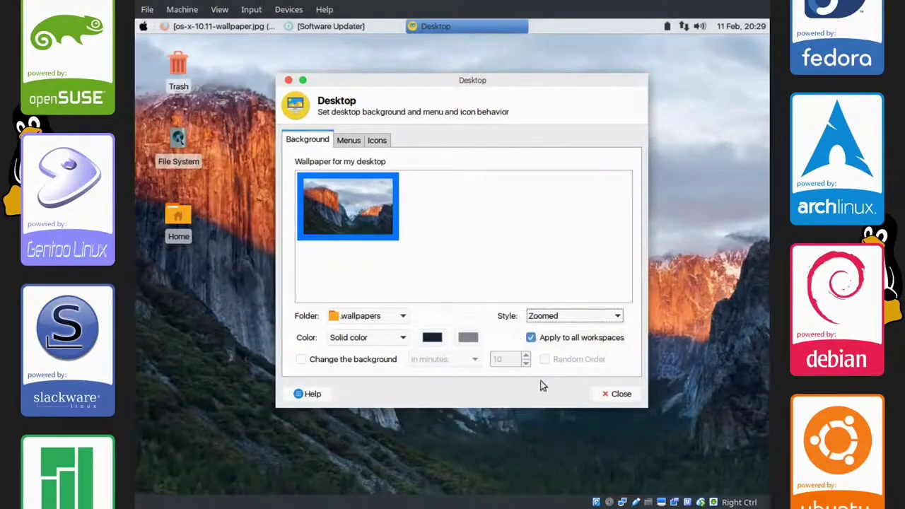
left_click(614, 396)
Step: Hide the default Home, Filesystem, Trash and Removable Devices icons from the desktop and close the desktop settings
right_click(341, 249)
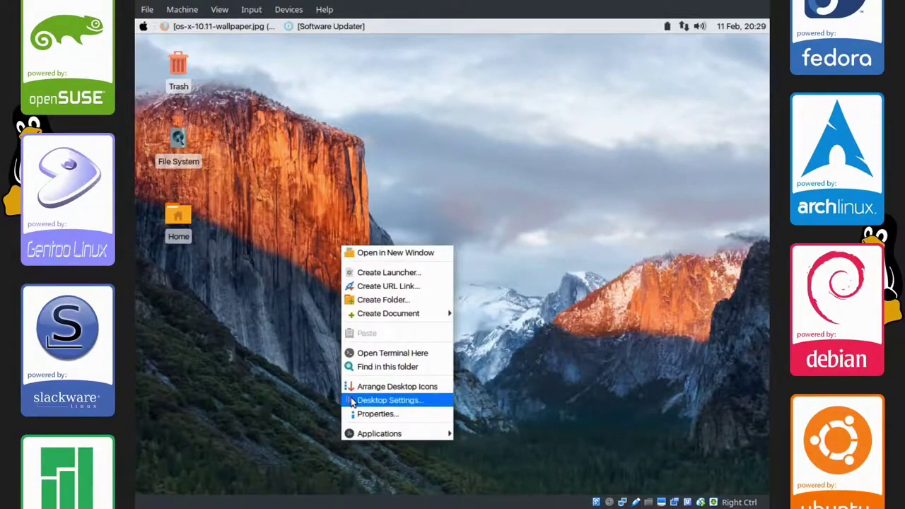
left_click(386, 401)
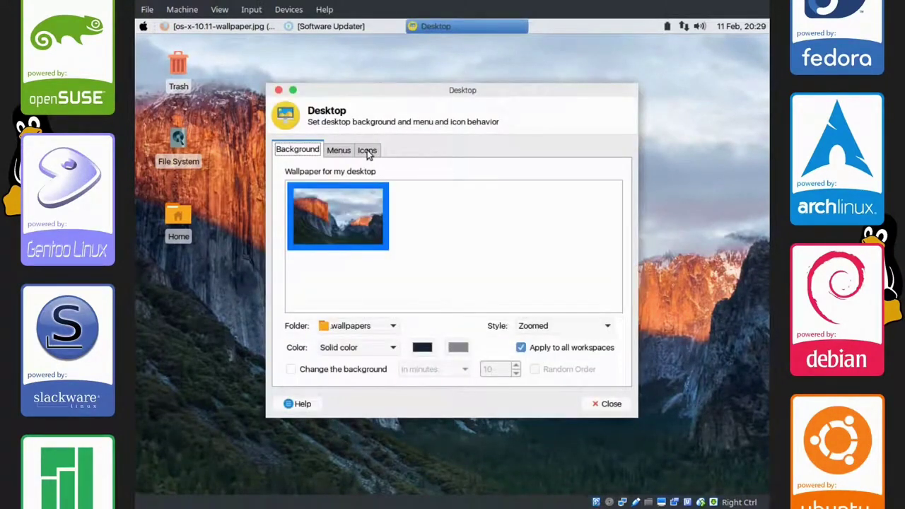
left_click(367, 150)
scroll(614, 354, "down", 2)
scroll(604, 351, "up", 2)
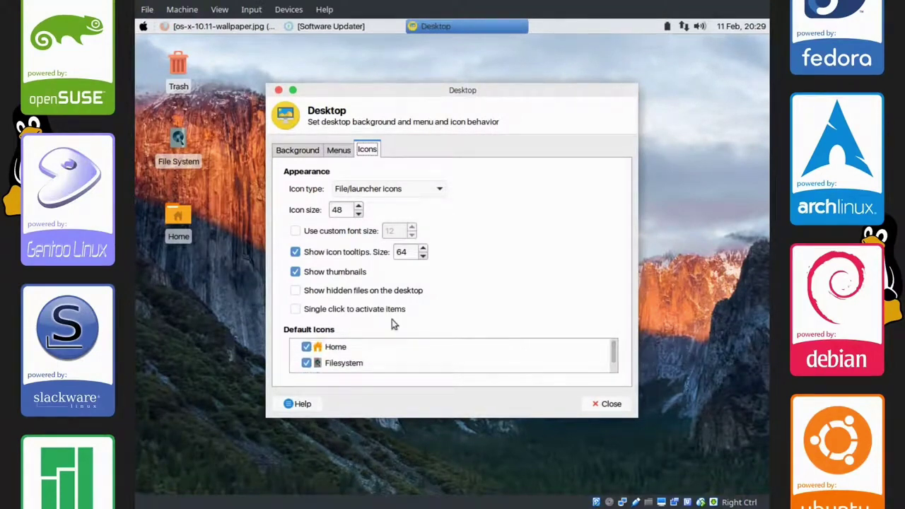
left_click(306, 347)
left_click(307, 363)
scroll(613, 348, "down", 2)
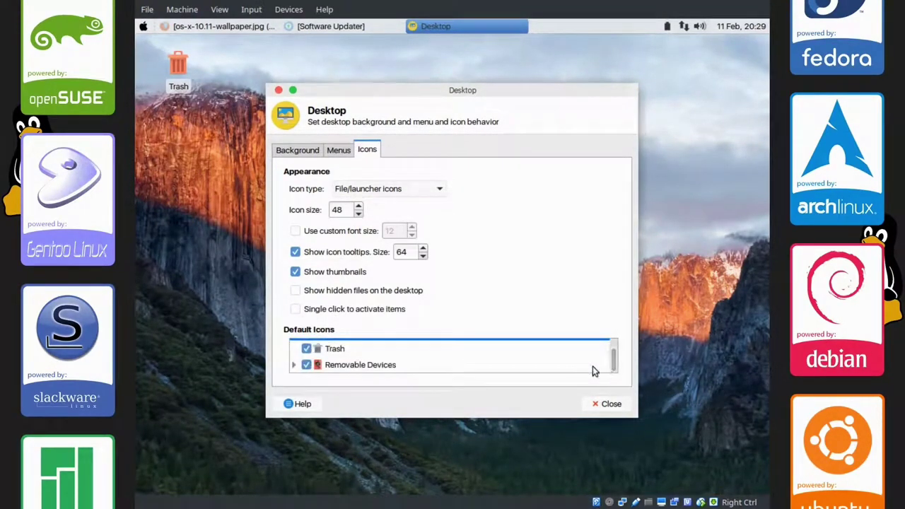
left_click(307, 351)
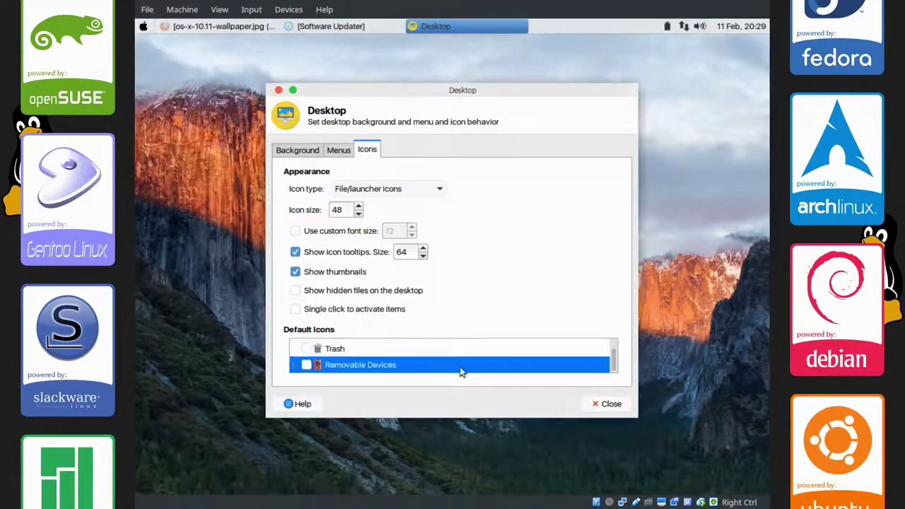
left_click(607, 404)
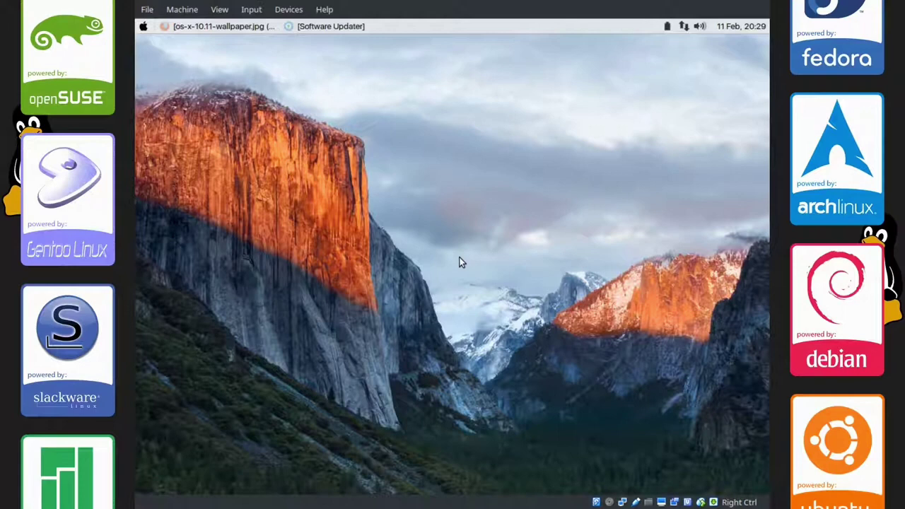
Step: Install Plank from a terminal with sudo apt-get install plank, entering the account password, and close the terminal
key("ctrl+alt+t")
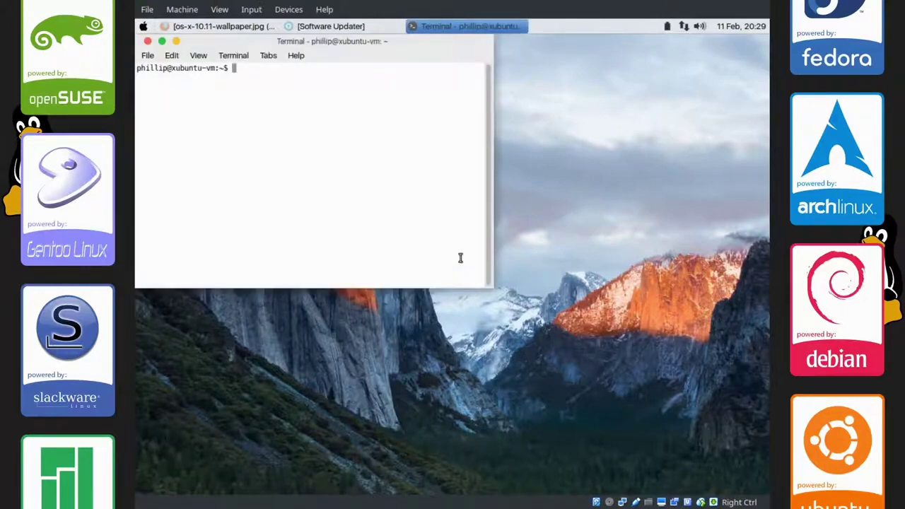
type("sudo apt-get install ")
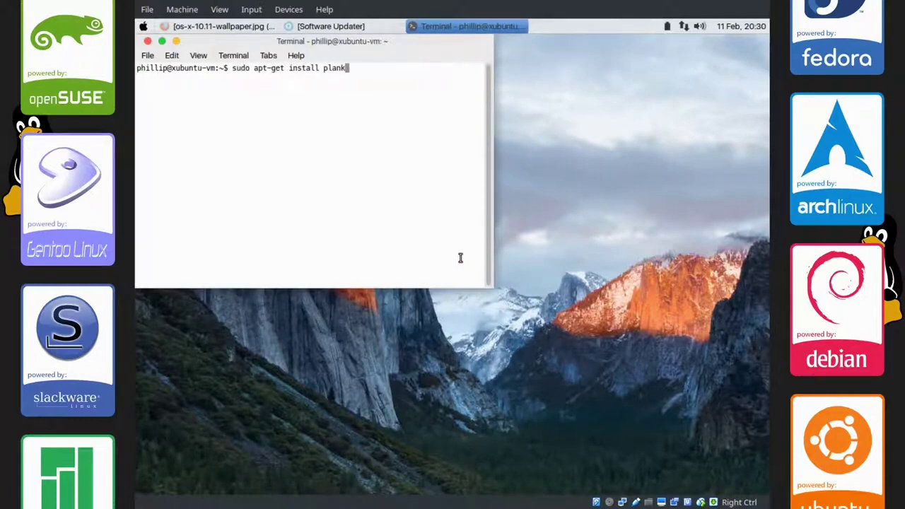
type("plank")
key("Return")
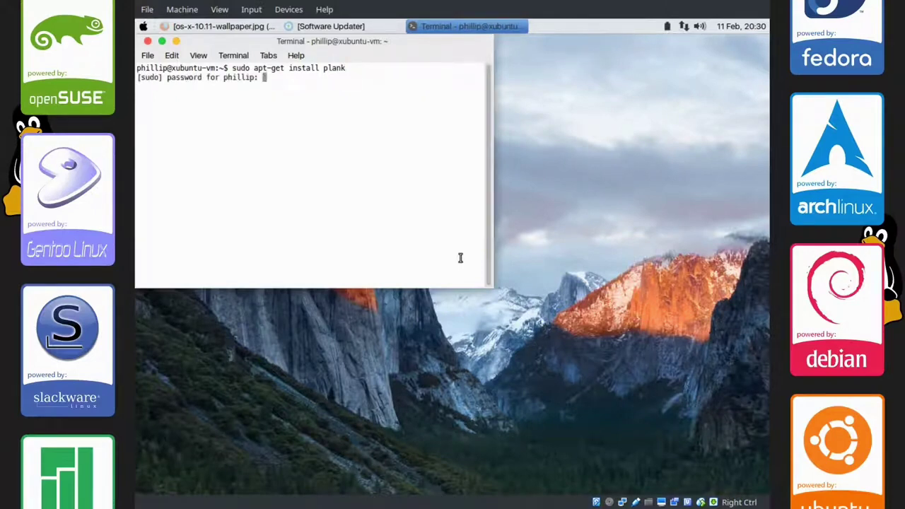
key("Return")
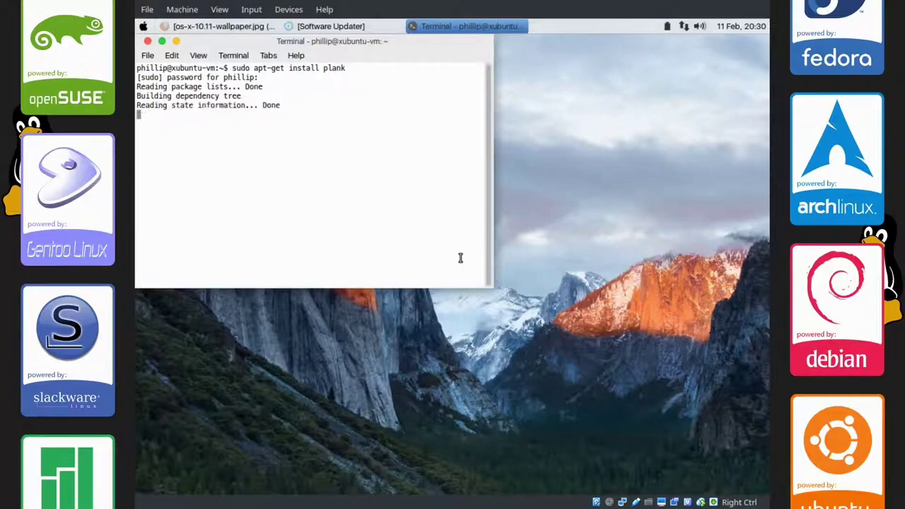
key("Return")
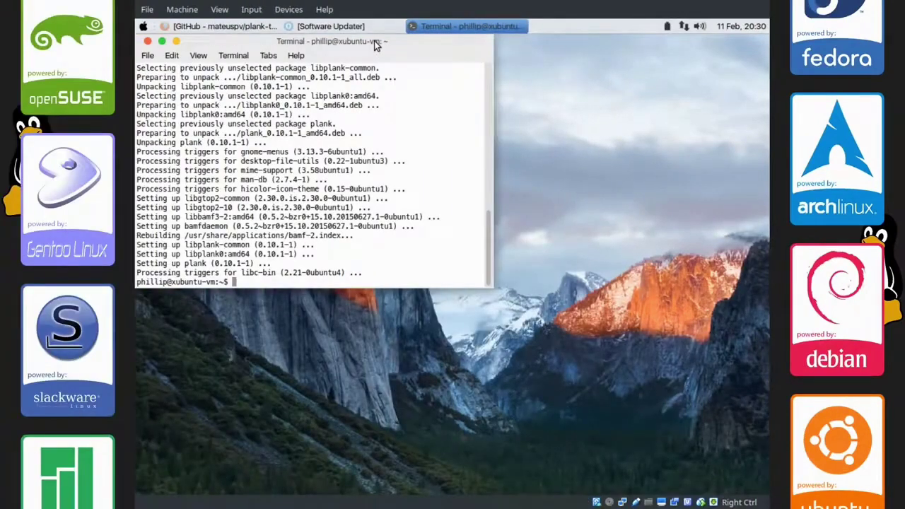
left_click(147, 41)
Step: Switch to Firefox, review the Translucent Panel preview in the plank-themes repository, download the repository as a ZIP, and minimize Firefox
left_click(192, 30)
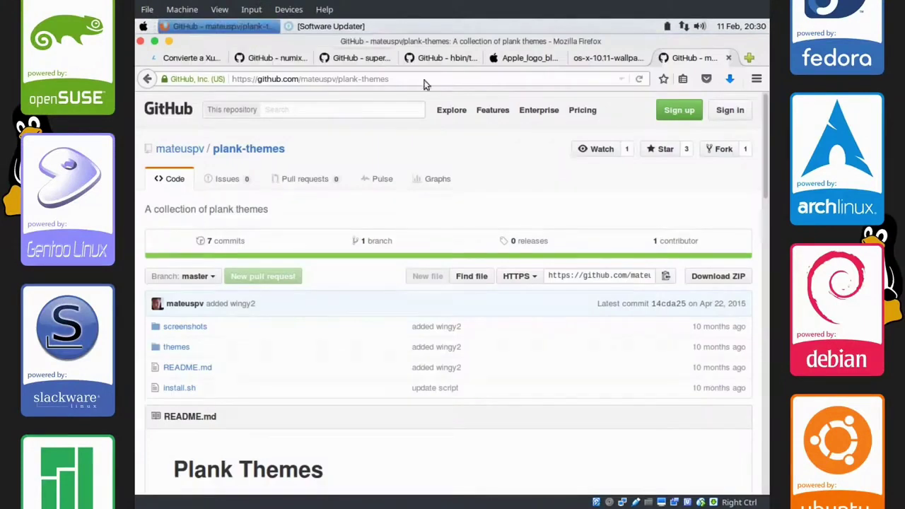
left_click_drag(765, 130, 756, 341)
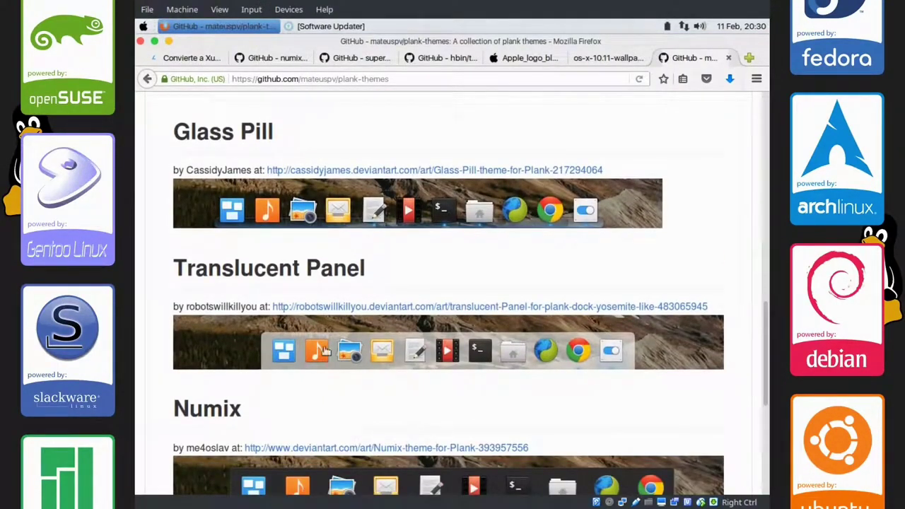
left_click_drag(766, 338, 763, 127)
left_click(716, 279)
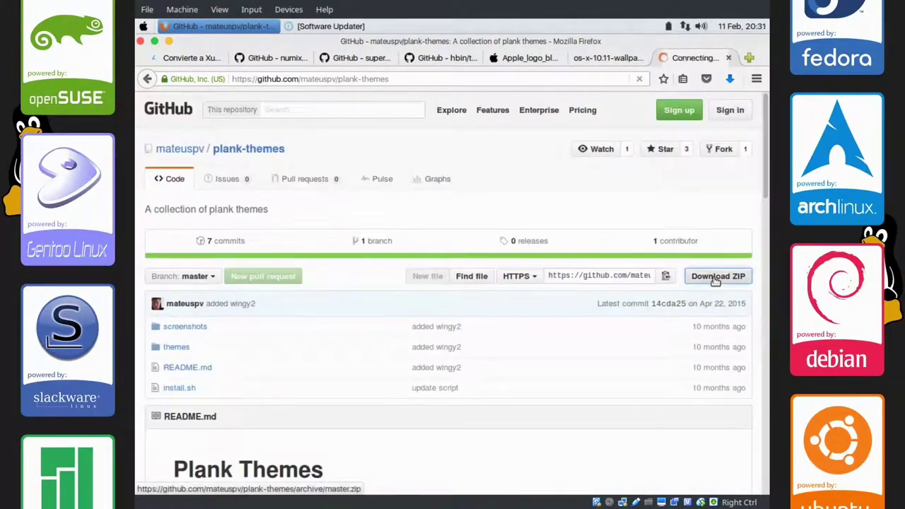
left_click(170, 42)
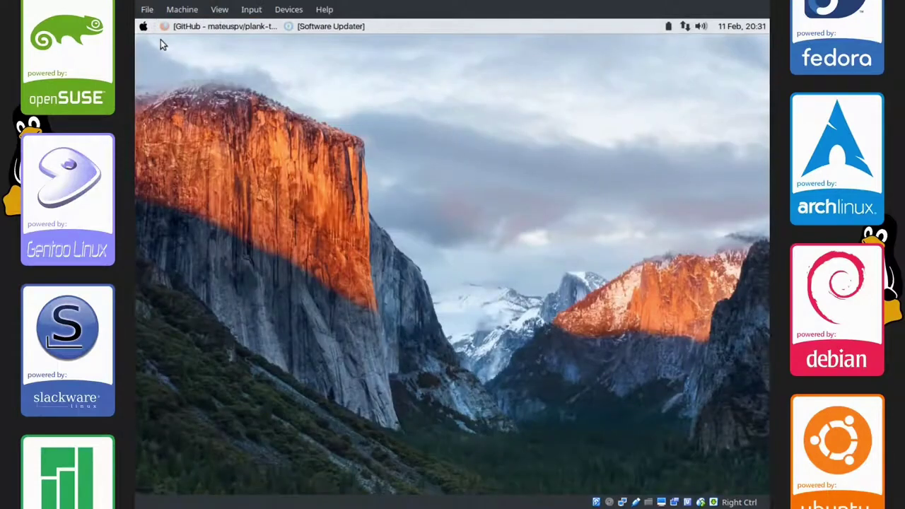
Step: Open a file manager on the home folder and a second one as root with sudo thunar, entering the account password
left_click(144, 27)
left_click(177, 105)
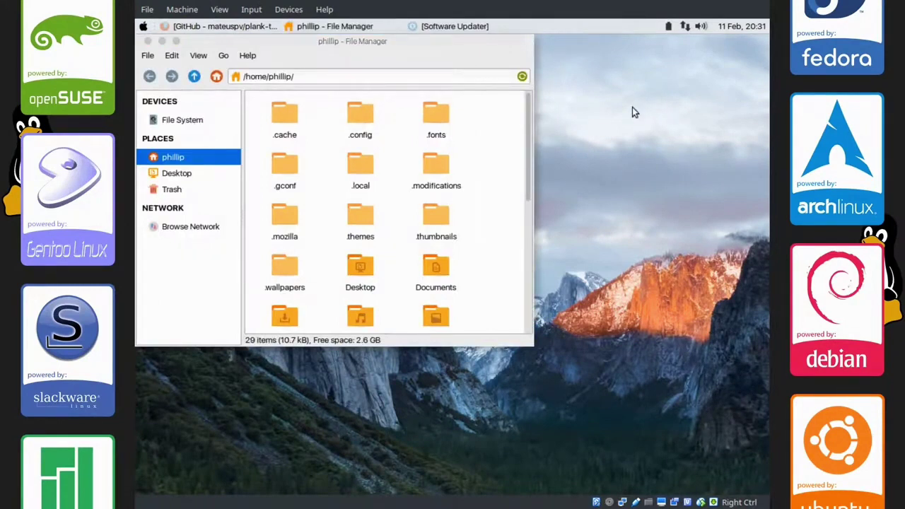
key("ctrl+alt+t")
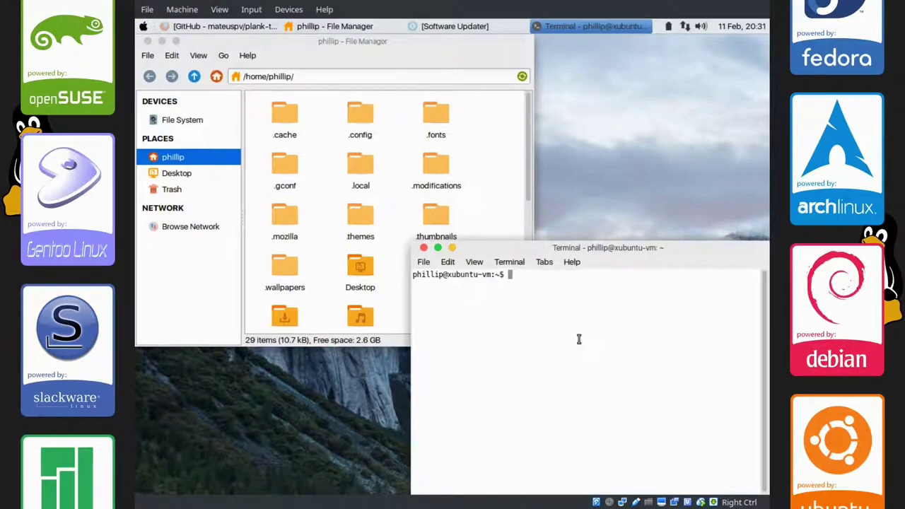
type("sudo thunar")
key("Return")
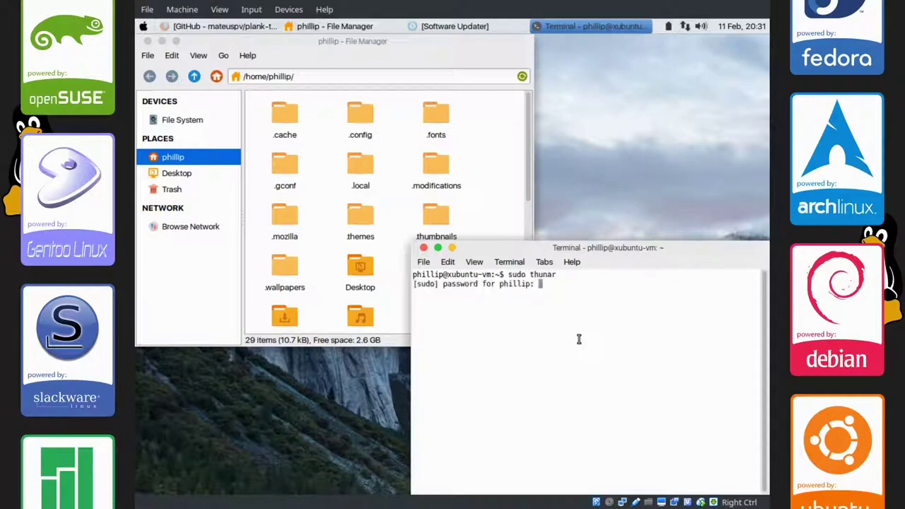
key("Return")
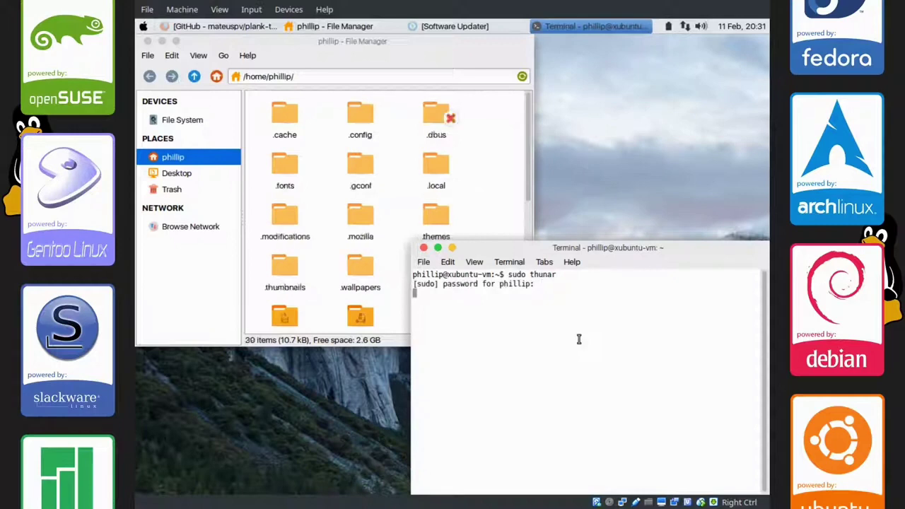
left_click(452, 247)
left_click_drag(568, 45, 554, 79)
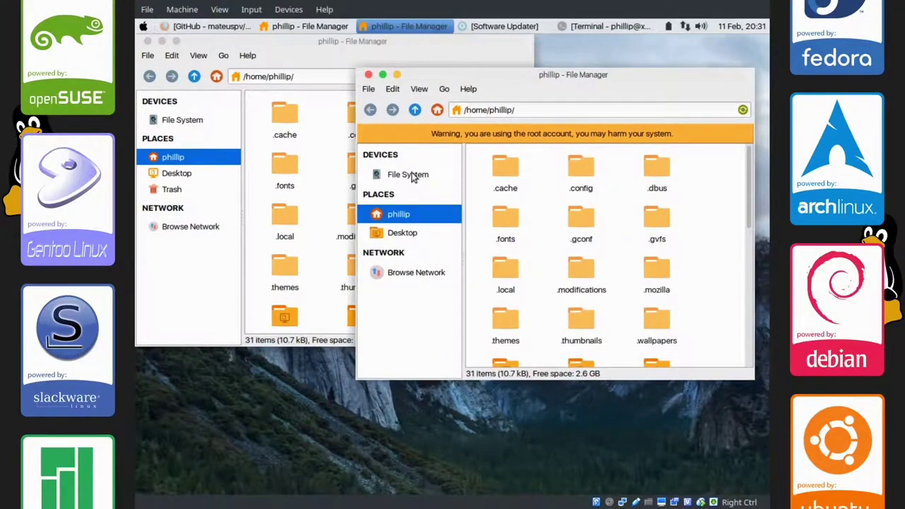
Step: Browse to /usr/share/plank/themes in the root file manager
left_click(409, 175)
scroll(721, 225, "down", 2)
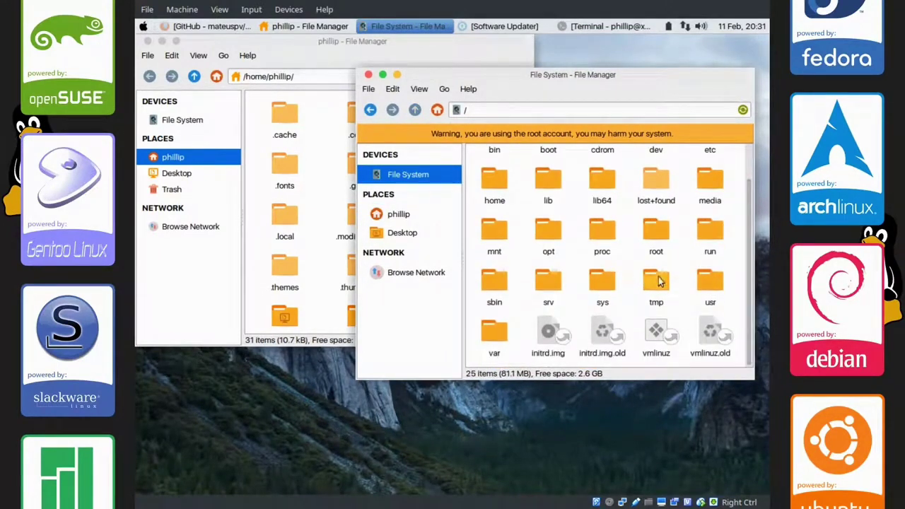
double_click(710, 282)
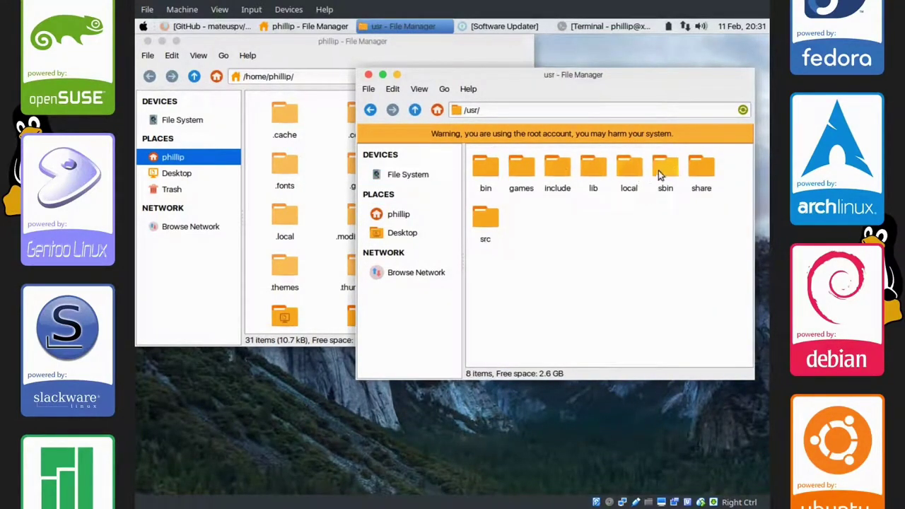
double_click(701, 167)
left_click(574, 109)
type("pl")
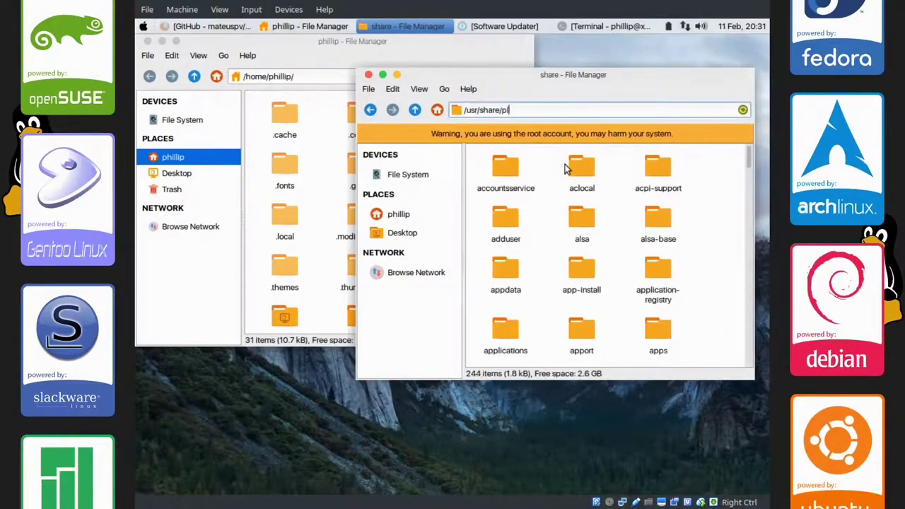
key("Down")
key("Return")
key("Return")
left_click(493, 175)
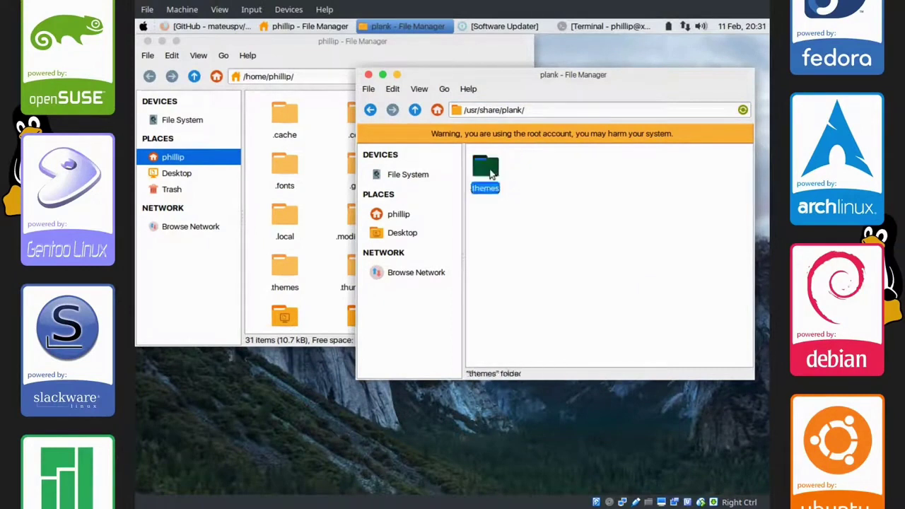
double_click(488, 173)
Step: Extract Translucent-Panel from the themes folder of plank-themes-master.zip into Downloads and copy it into /usr/share/plank/themes
left_click(249, 122)
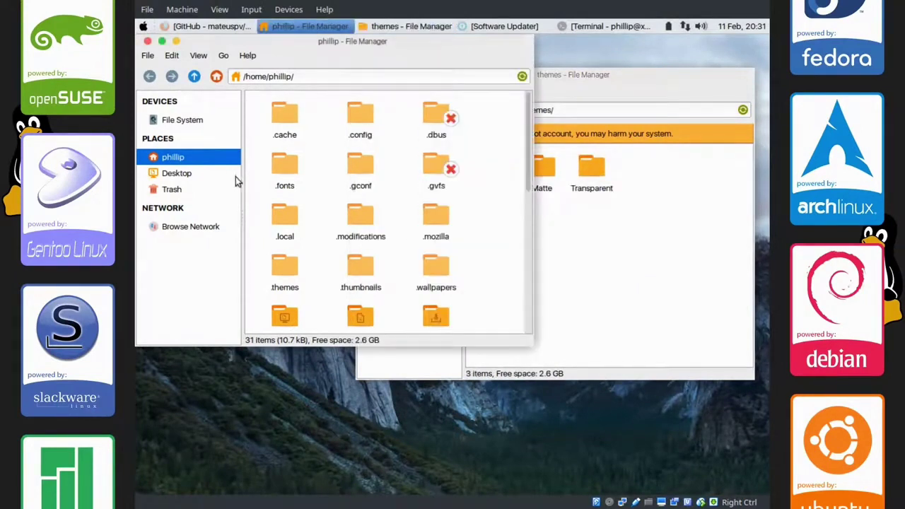
left_click_drag(529, 162, 519, 219)
left_click_drag(382, 45, 382, 72)
double_click(433, 210)
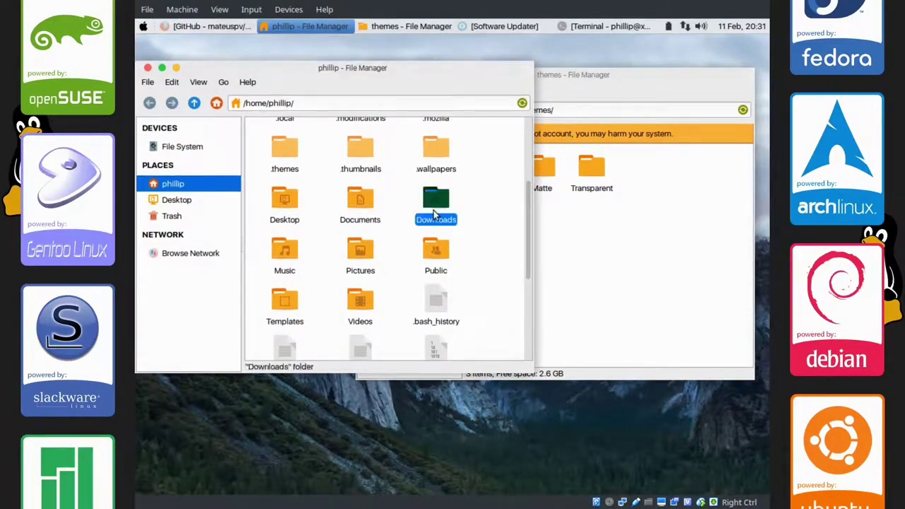
double_click(285, 148)
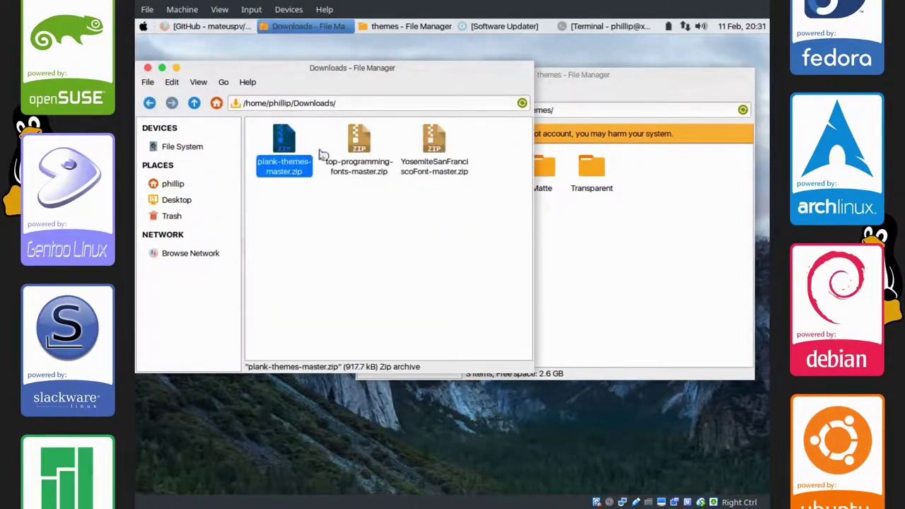
double_click(430, 296)
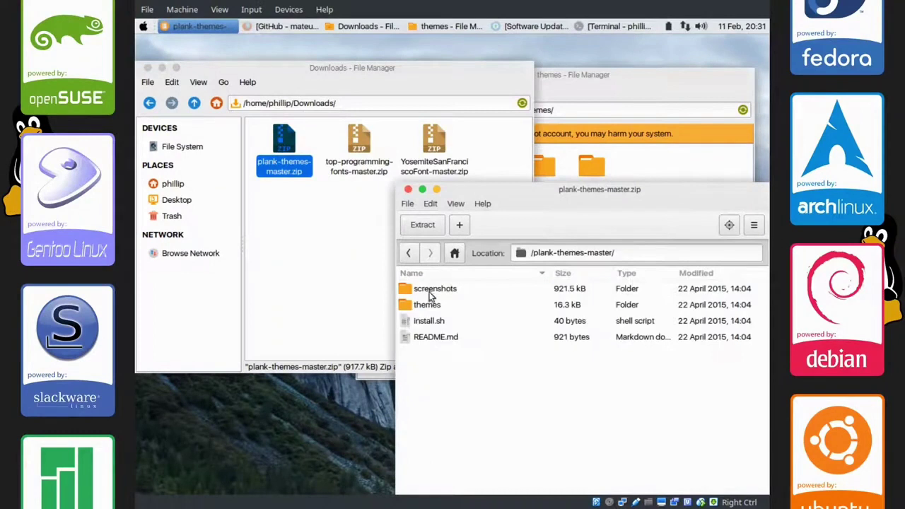
double_click(428, 305)
left_click_drag(441, 355, 308, 274)
left_click(409, 189)
left_click_drag(284, 141, 612, 271)
left_click(612, 271)
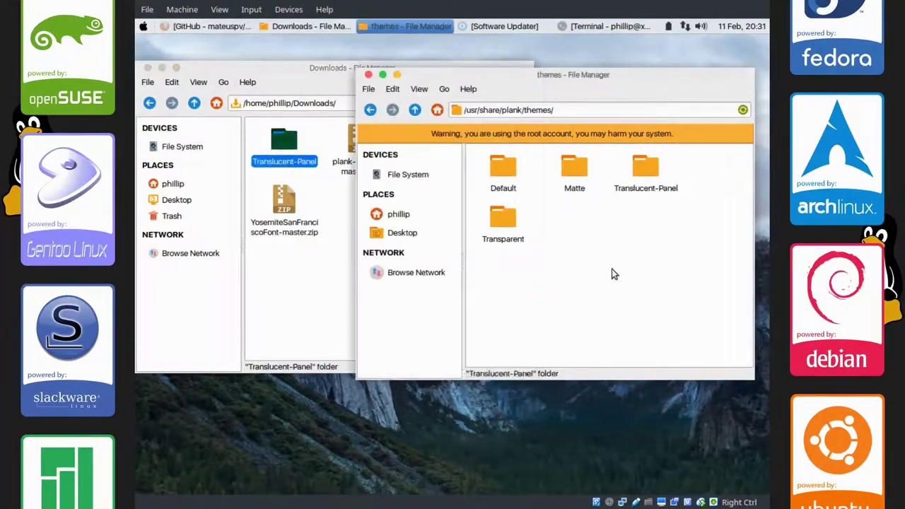
Step: Delete everything in the Downloads folder and close both file manager windows
left_click(337, 263)
key("ctrl+a")
key("Delete")
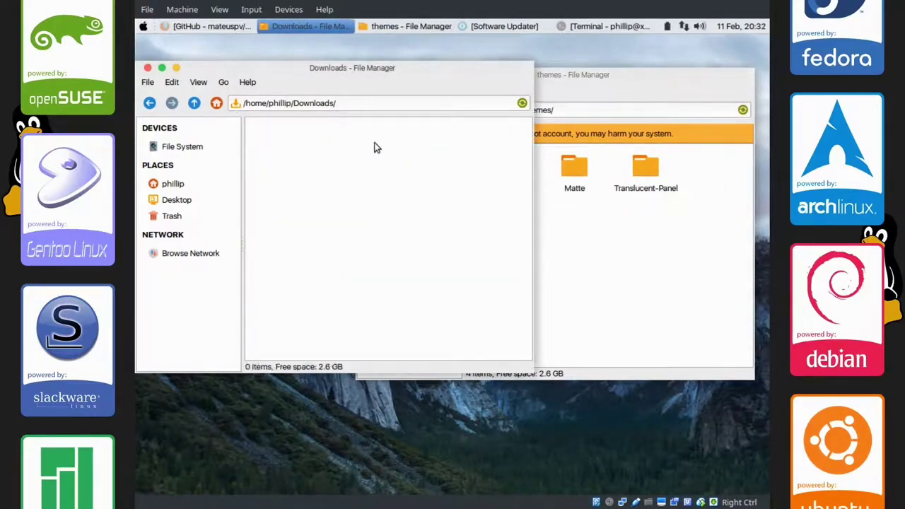
left_click(148, 67)
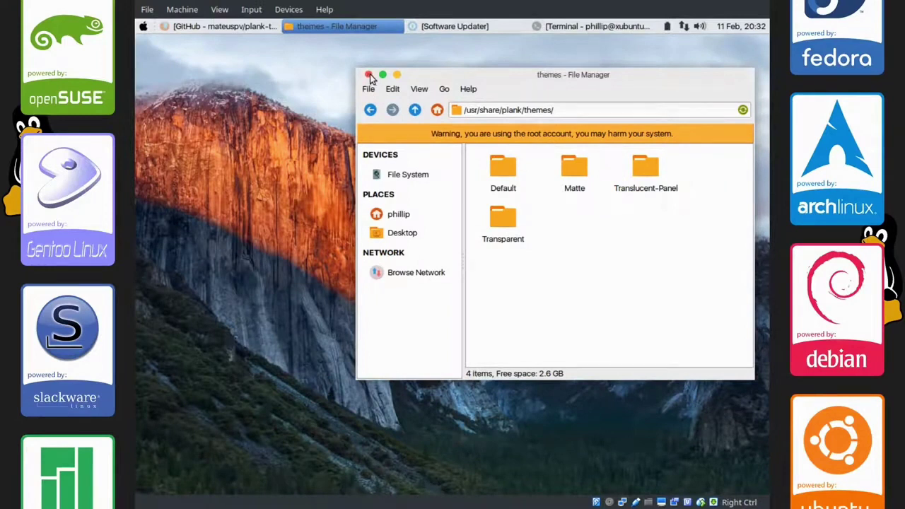
left_click(368, 75)
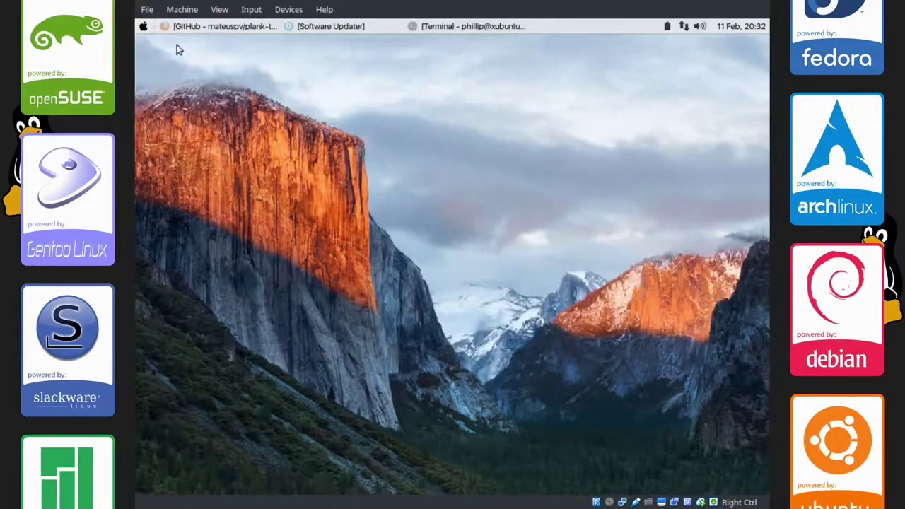
Step: Launch Plank by searching for "pl" among the installed applications
left_click(142, 27)
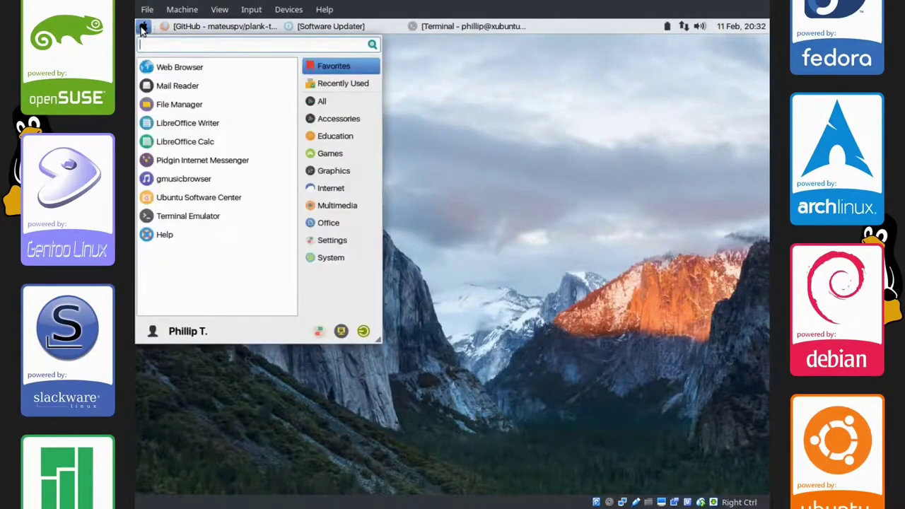
type("pl")
key("Return")
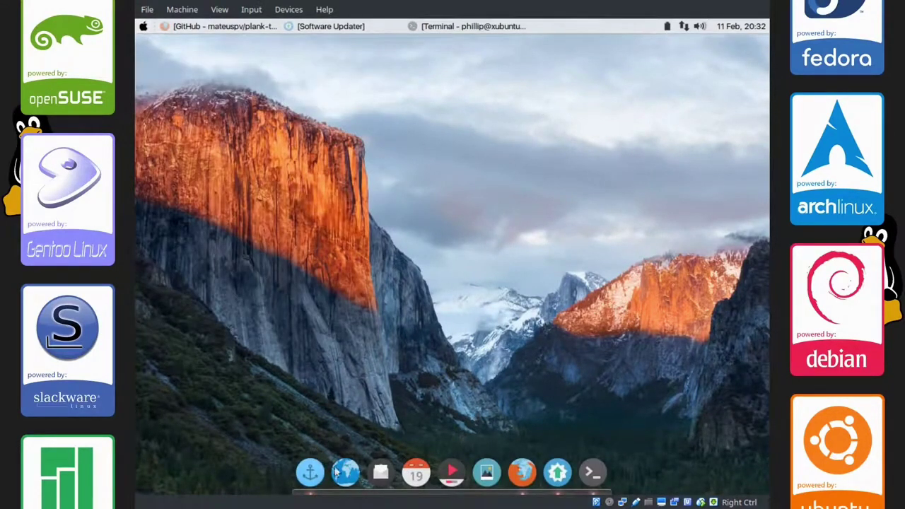
Step: Remove the image viewer, media player, calendar, mail and globe web browser launchers from the Plank dock
right_click(487, 473)
left_click(481, 446)
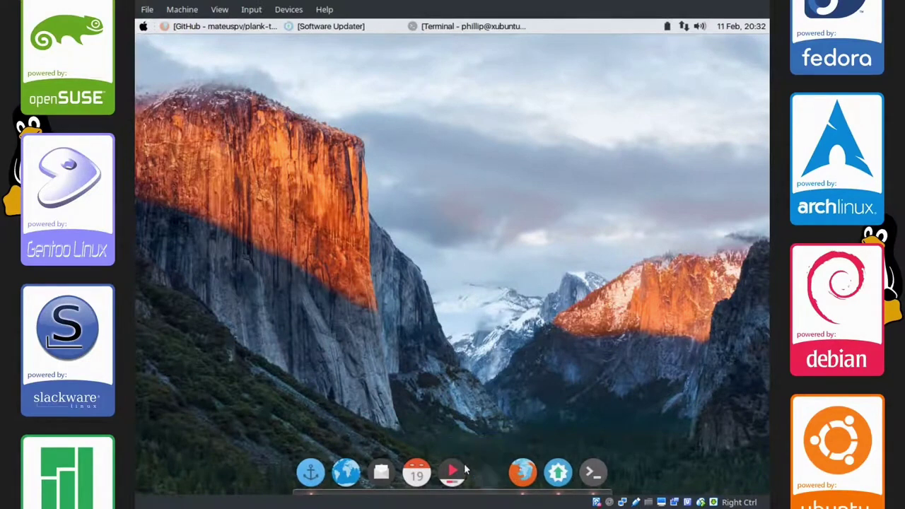
right_click(466, 471)
left_click(466, 394)
right_click(436, 469)
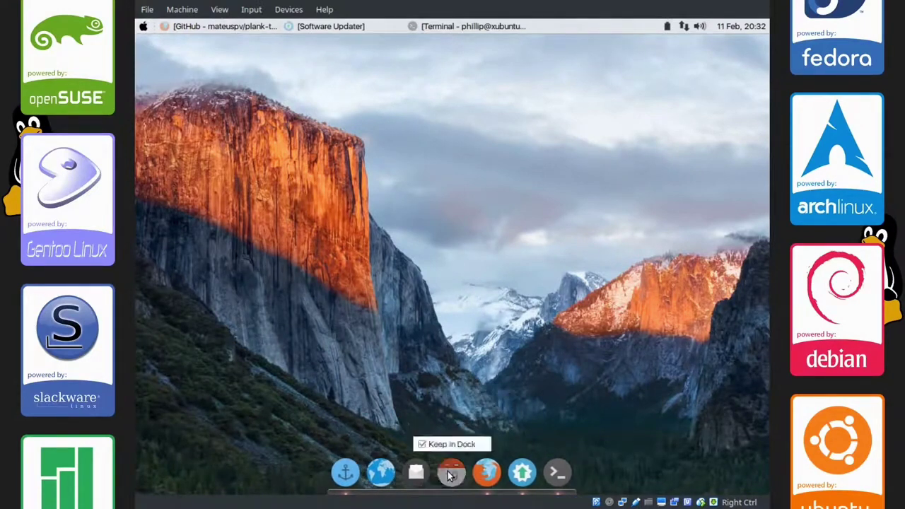
left_click(444, 442)
right_click(433, 471)
left_click(431, 445)
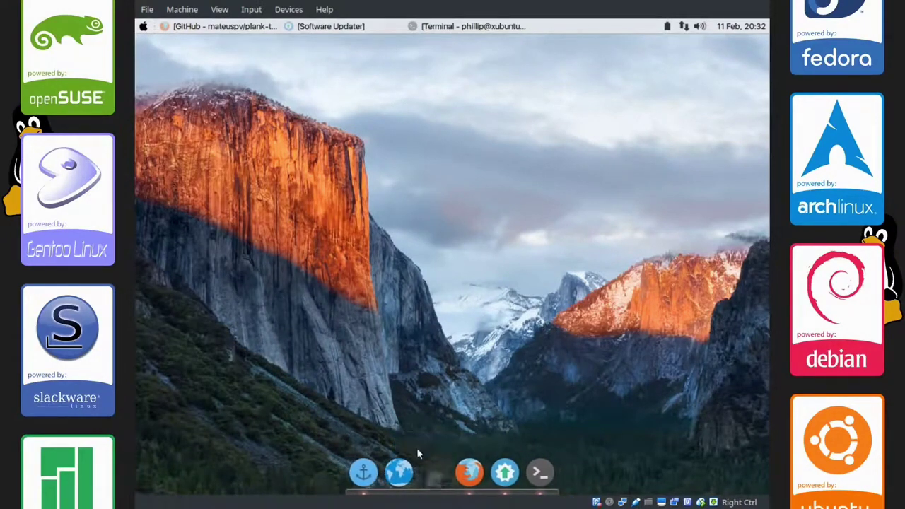
right_click(415, 472)
left_click(415, 444)
Step: Set Firefox and the terminal to be kept permanently in the Plank dock
right_click(432, 473)
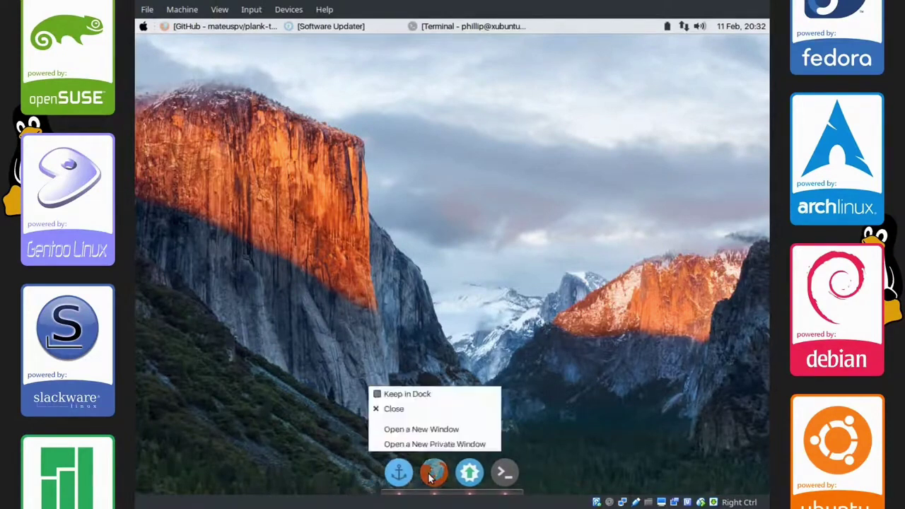
left_click(410, 395)
right_click(471, 472)
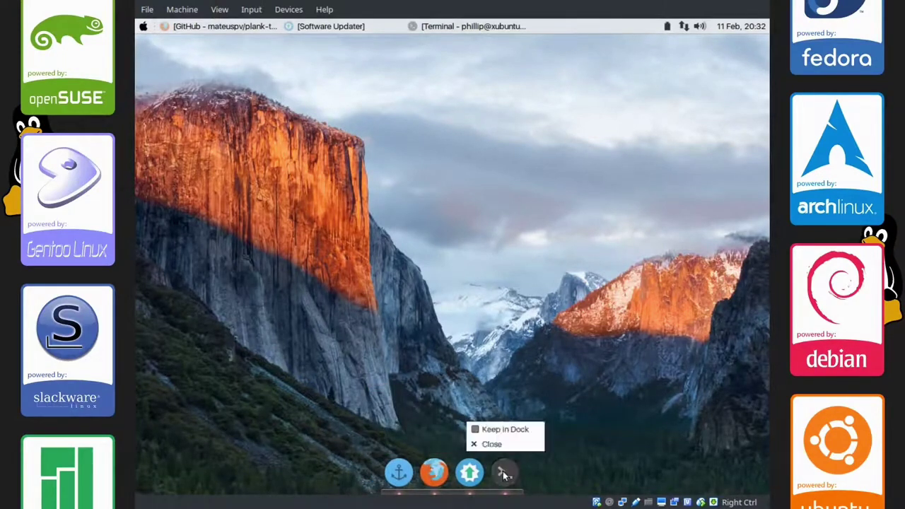
left_click(488, 428)
right_click(464, 475)
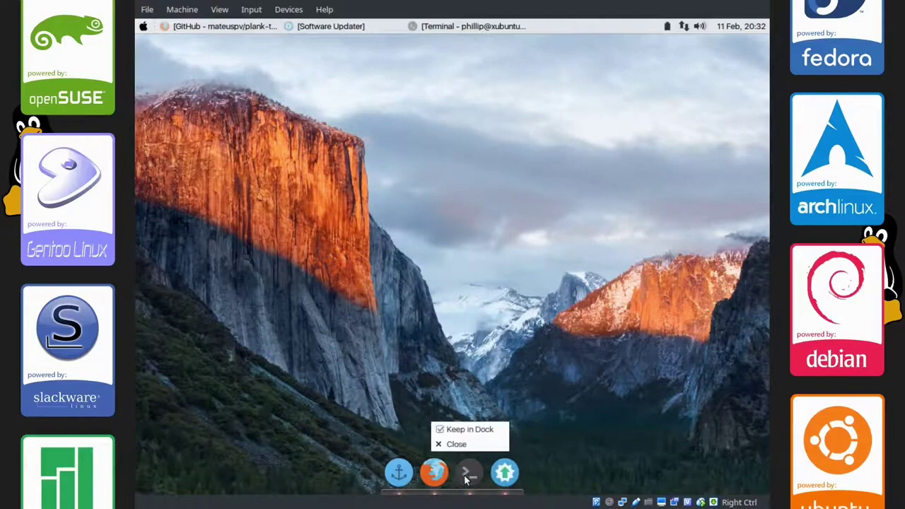
left_click(386, 454)
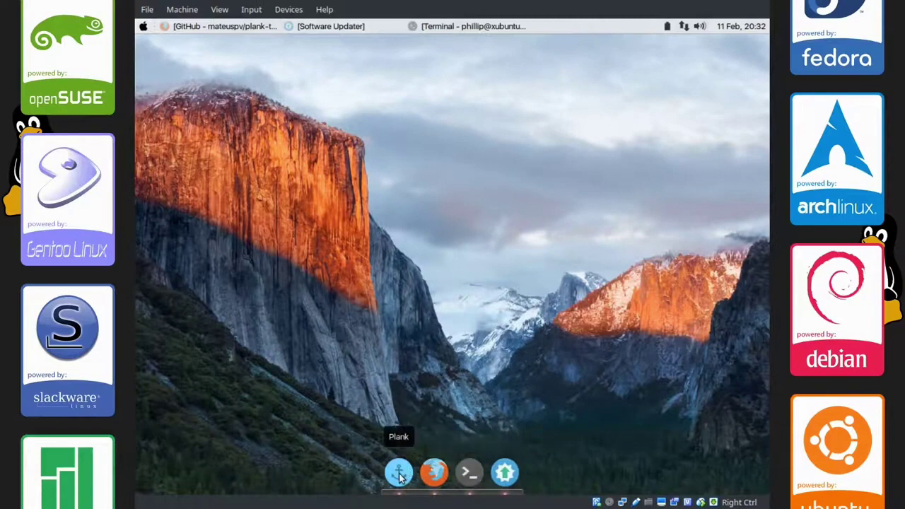
Step: Open Plank's preferences and set the dock theme to Translucent-Panel
left_click(400, 476)
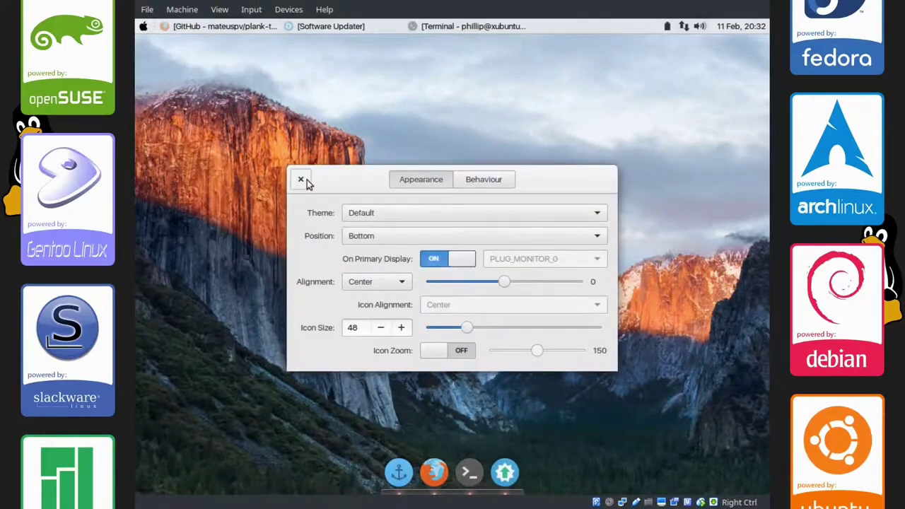
left_click(305, 180)
right_click(399, 472)
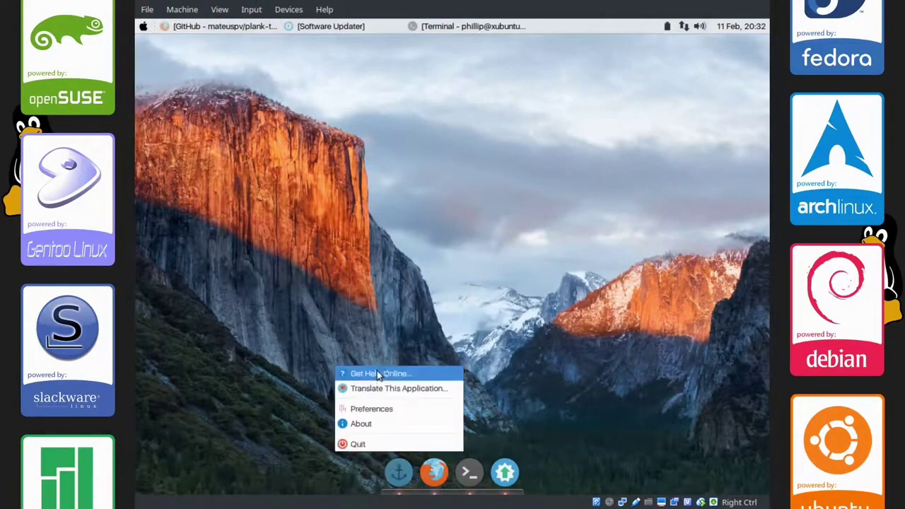
left_click(399, 473)
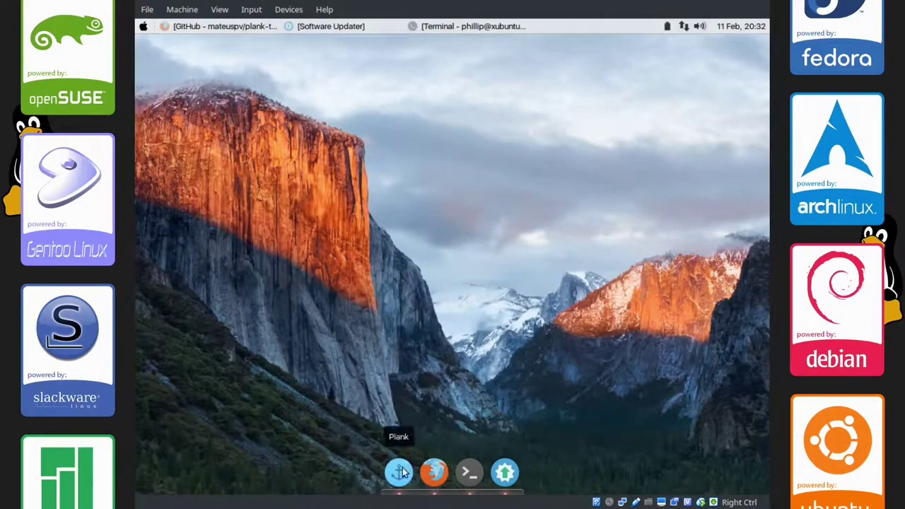
left_click(401, 472)
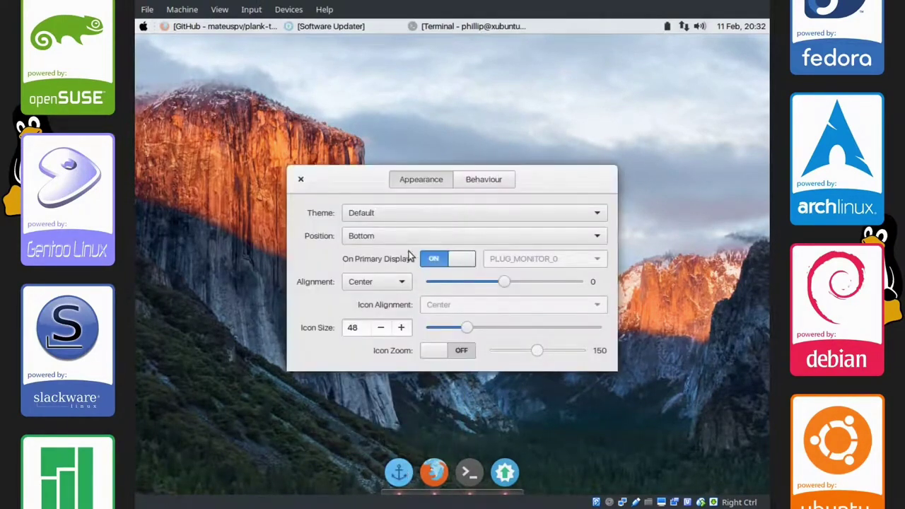
left_click(390, 216)
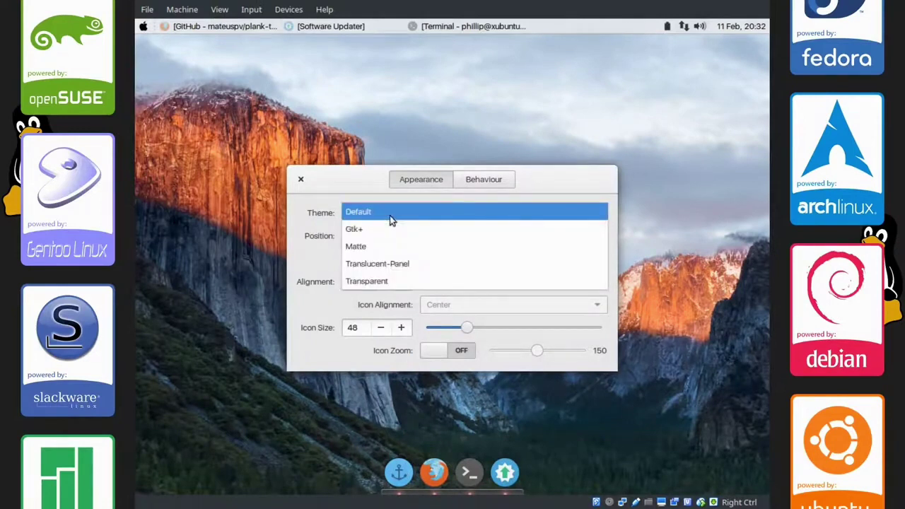
left_click(386, 266)
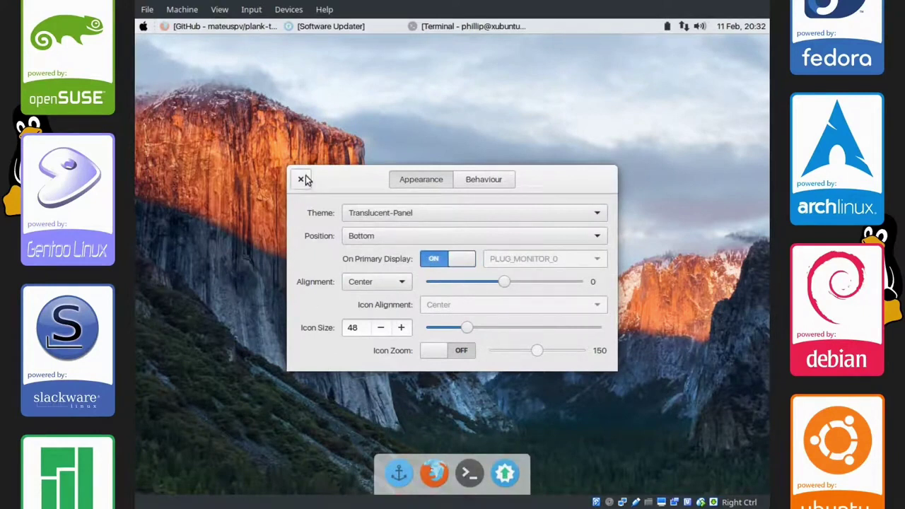
Step: Set the dock's icon size to 54 and close the Plank preferences
left_click(401, 328)
left_click(401, 328)
left_click(401, 327)
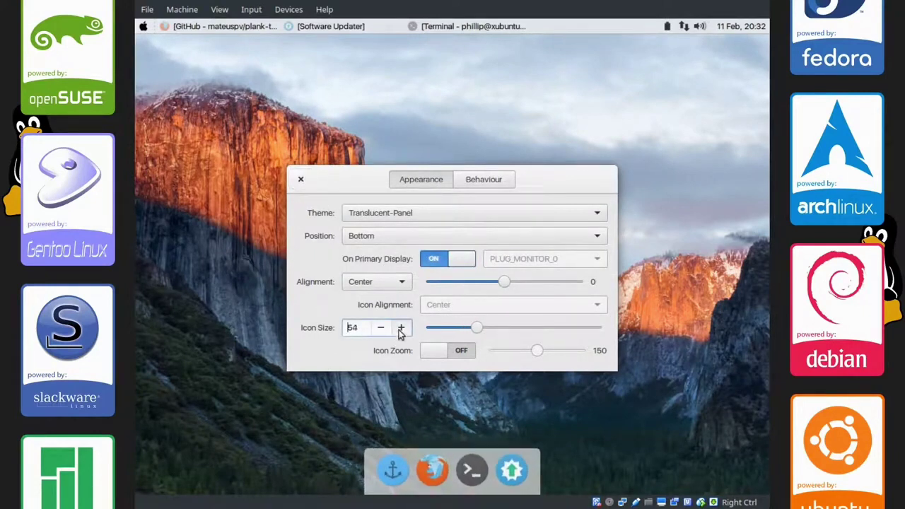
left_click(402, 327)
left_click(401, 327)
left_click(402, 327)
left_click(401, 328)
left_click(383, 329)
left_click(383, 328)
left_click(383, 328)
left_click(382, 328)
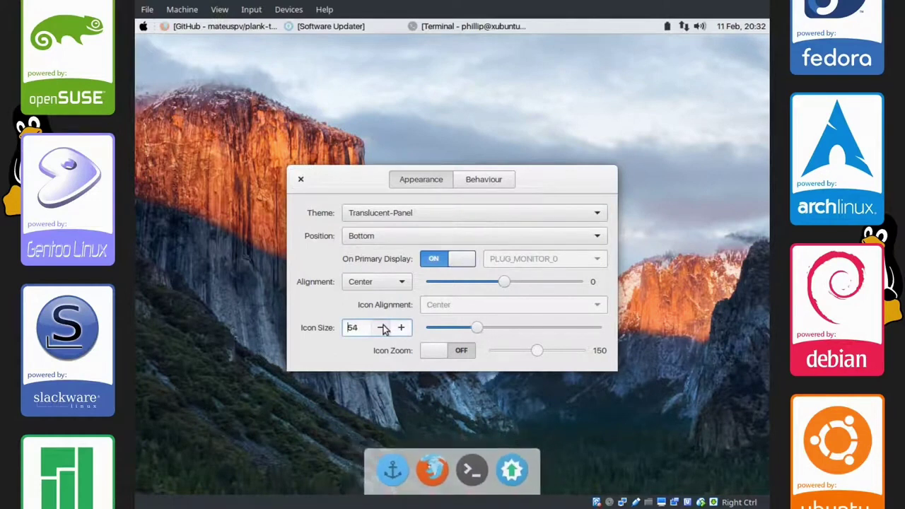
left_click(383, 328)
left_click(383, 329)
left_click(402, 329)
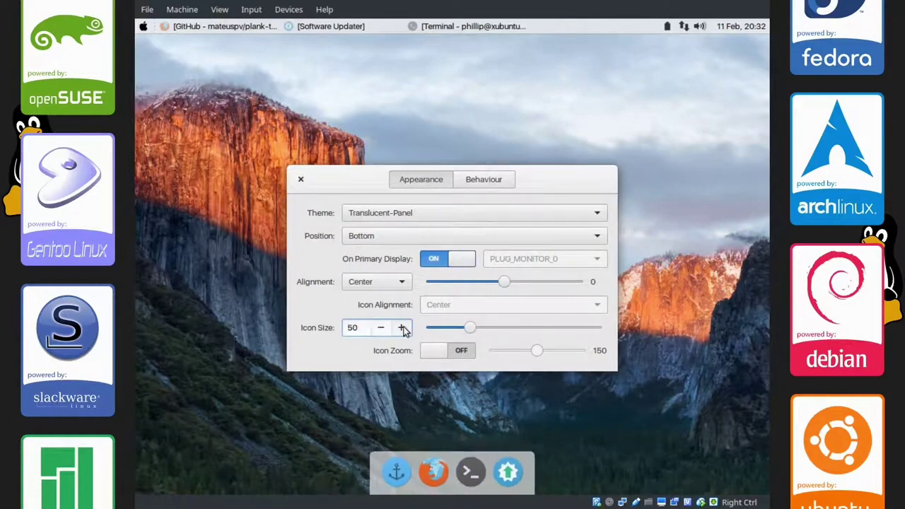
left_click(402, 328)
left_click(401, 328)
left_click(402, 329)
left_click(402, 328)
left_click(402, 328)
double_click(402, 328)
double_click(401, 328)
triple_click(383, 329)
triple_click(382, 328)
double_click(382, 329)
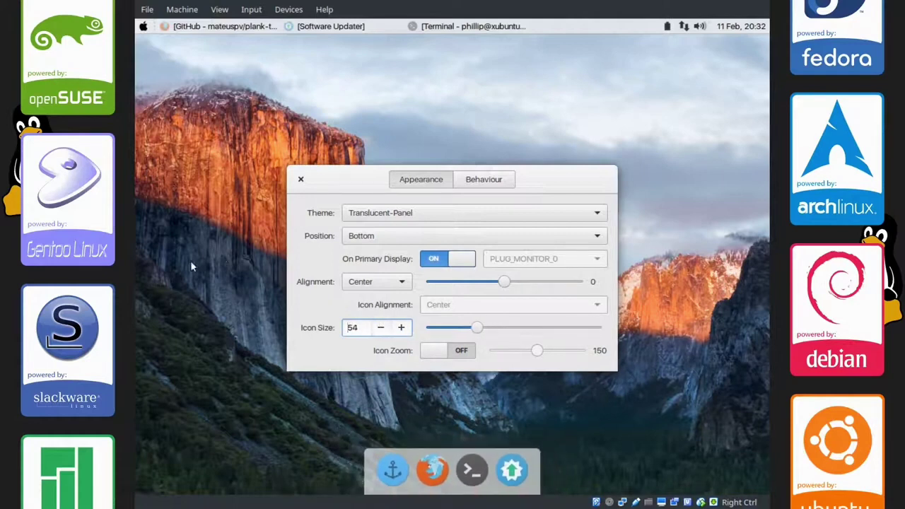
left_click(301, 182)
right_click(381, 462)
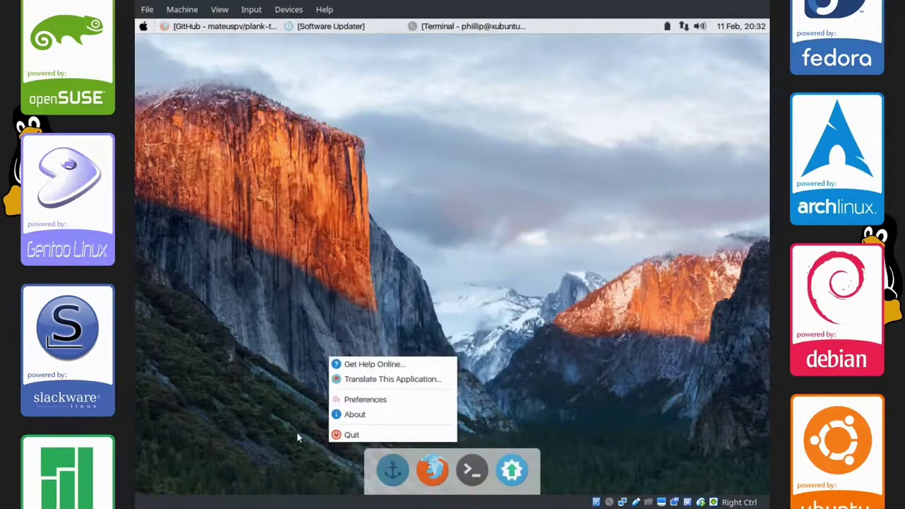
left_click(391, 479)
right_click(391, 478)
left_click(391, 479)
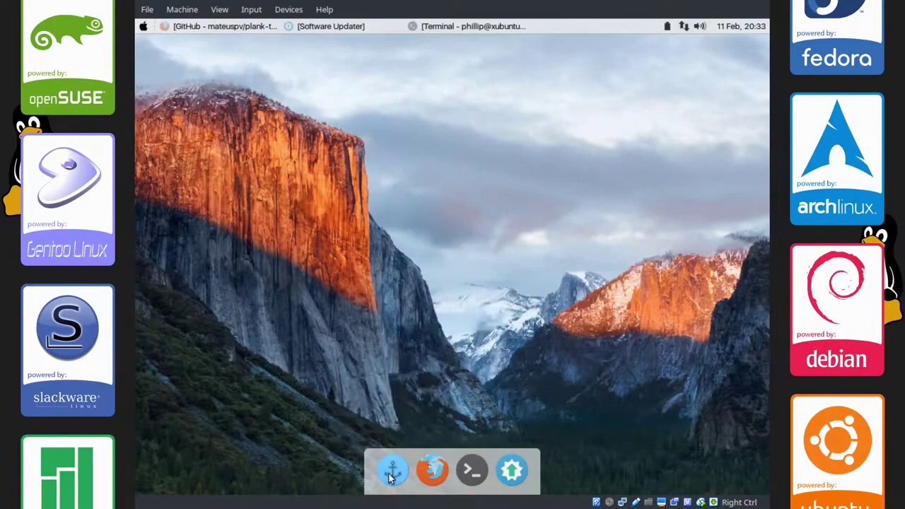
right_click(424, 473)
left_click(417, 432)
Step: Open the file manager at the home folder and dismiss the Software Updater without installing the updates
left_click(143, 28)
left_click(178, 107)
left_click(499, 467)
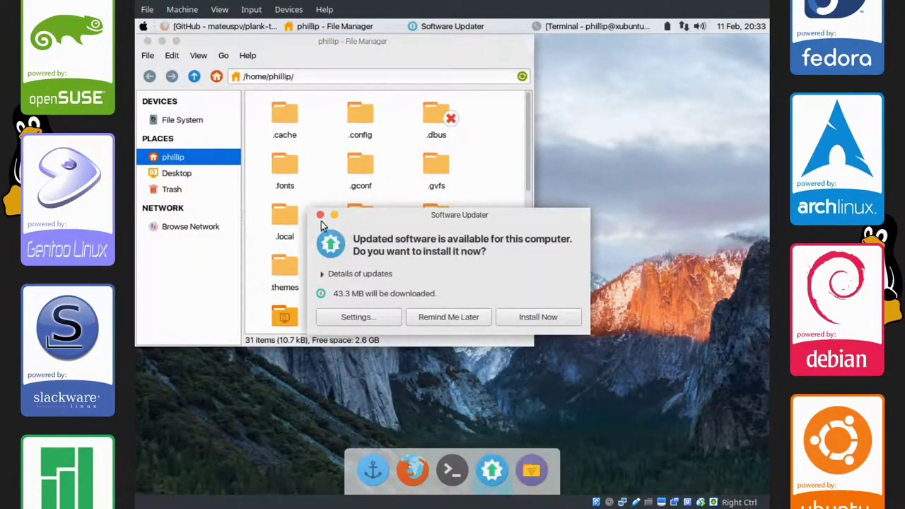
left_click(321, 214)
Step: Set the file manager to be kept permanently in the dock and close its window
right_click(512, 474)
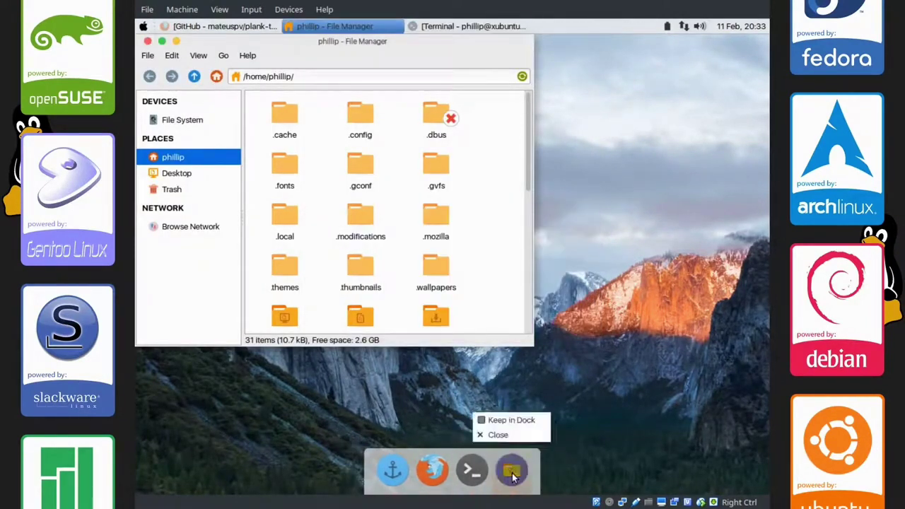
left_click(507, 421)
left_click(148, 41)
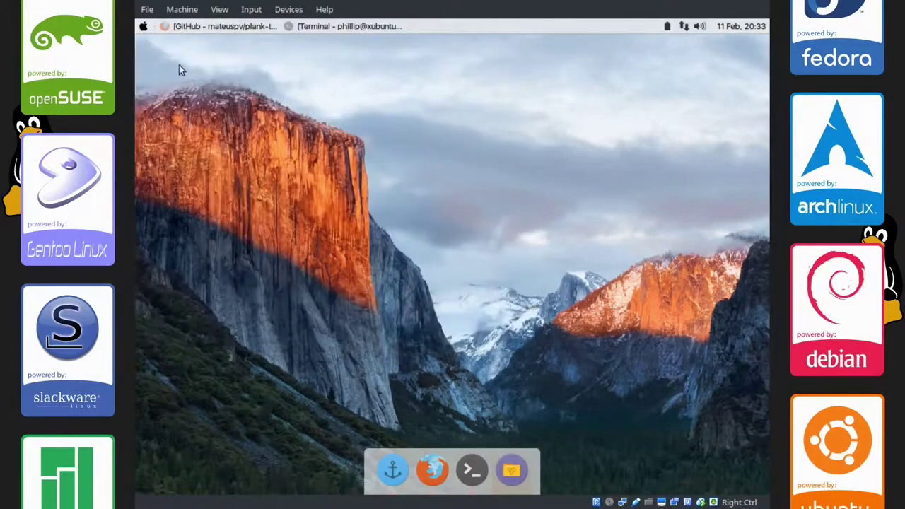
Step: Restore the minimised terminal window, move it up clear of the dock and close it
left_click(328, 26)
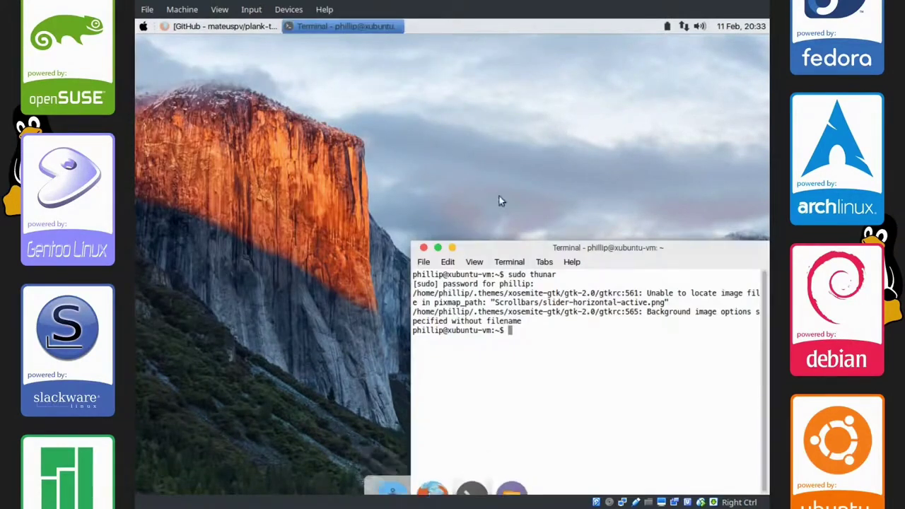
left_click_drag(619, 251, 474, 258)
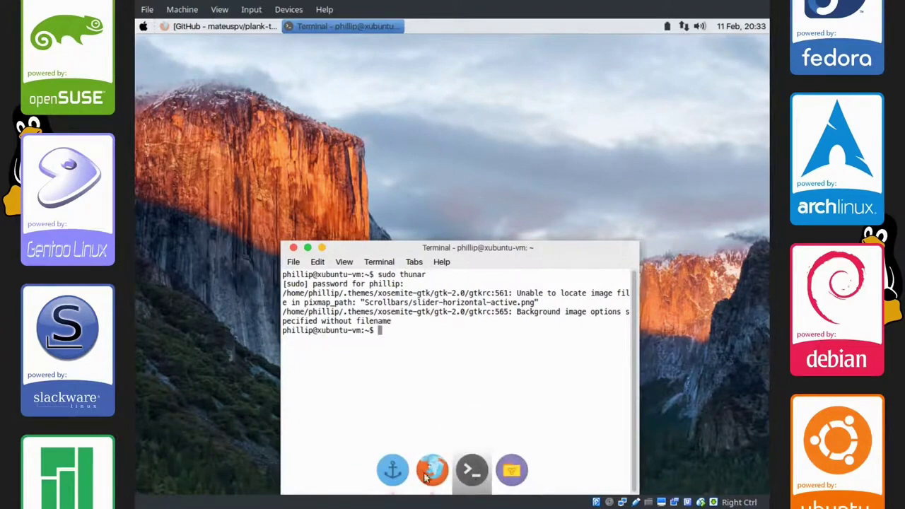
left_click_drag(435, 254, 441, 156)
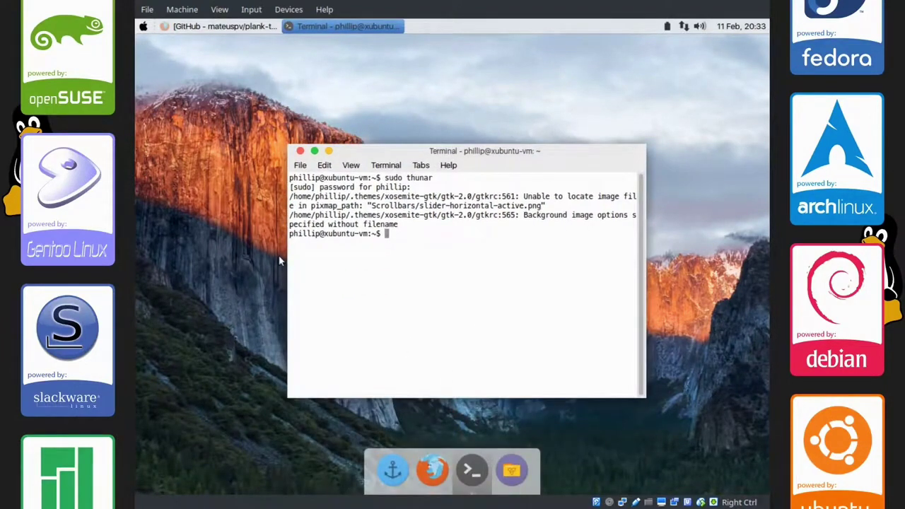
left_click(300, 152)
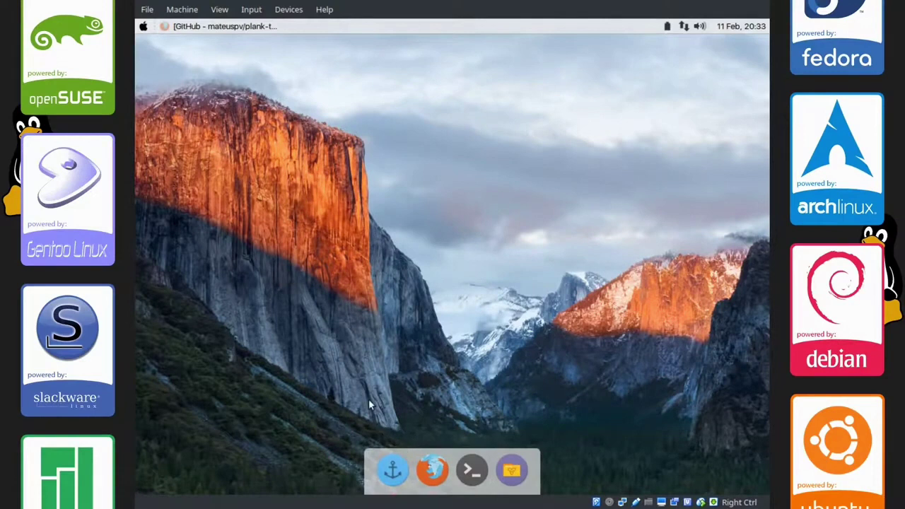
right_click(394, 472)
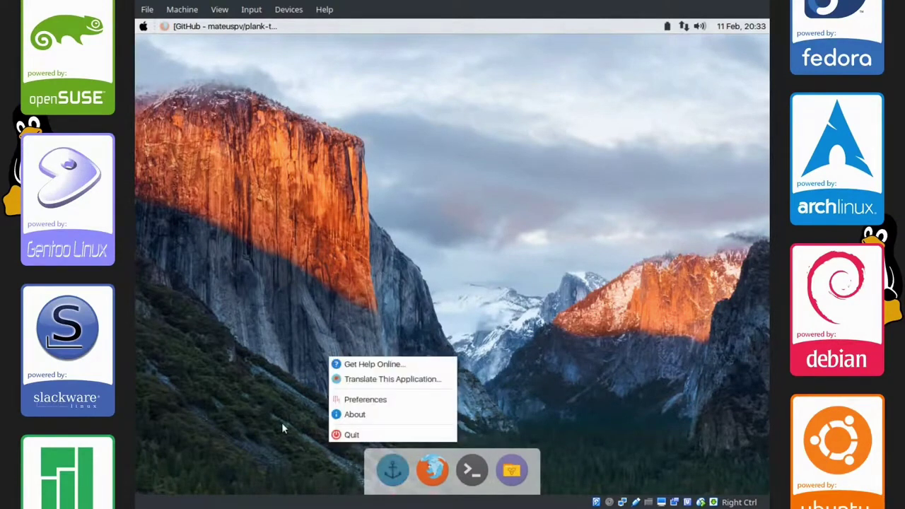
left_click(282, 422)
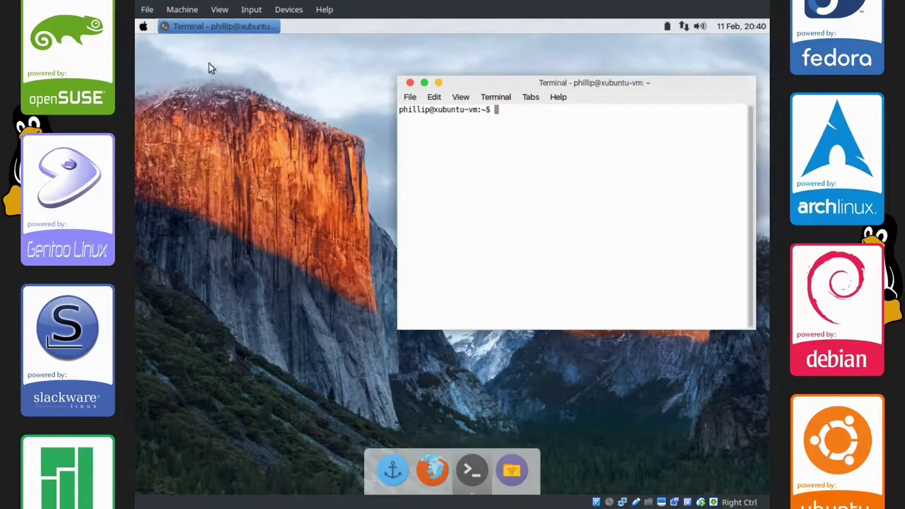
left_click(144, 29)
left_click(144, 29)
left_click(265, 225)
left_click_drag(265, 225, 382, 340)
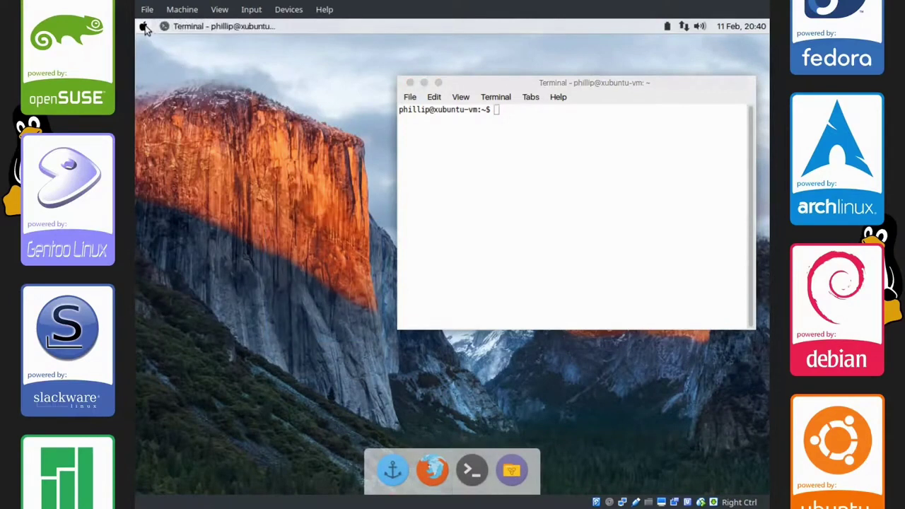
left_click(143, 27)
left_click(318, 329)
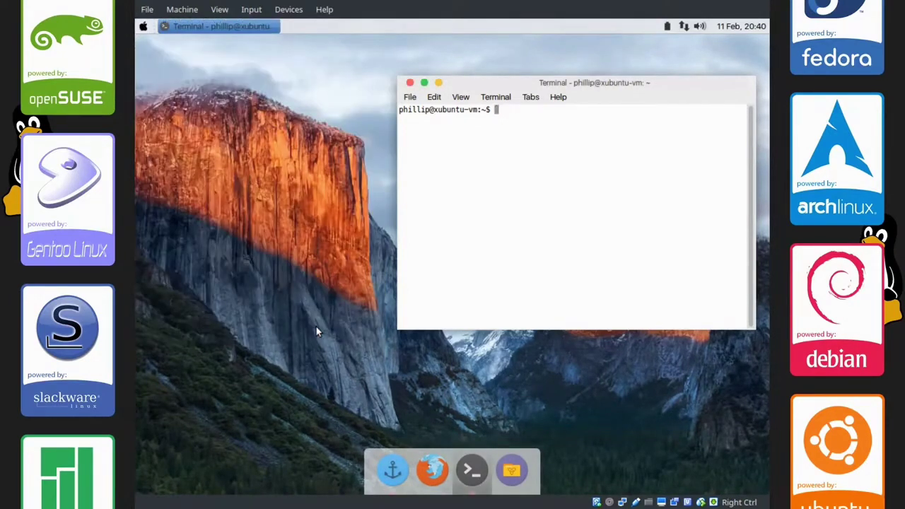
Step: Change the mouse cursor theme to DMZ (Black) in the Mouse and Touchpad settings and close the settings
left_click(542, 399)
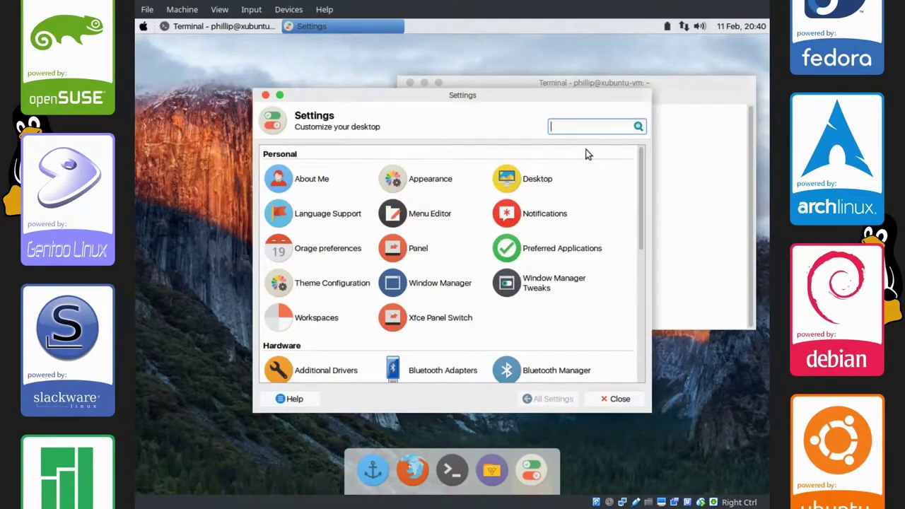
scroll(635, 178, "down", 6)
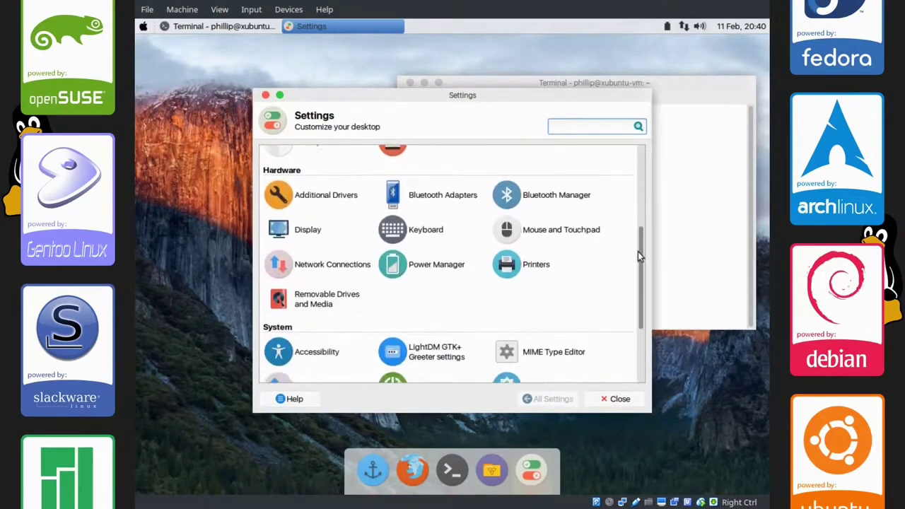
left_click(585, 224)
left_click(351, 155)
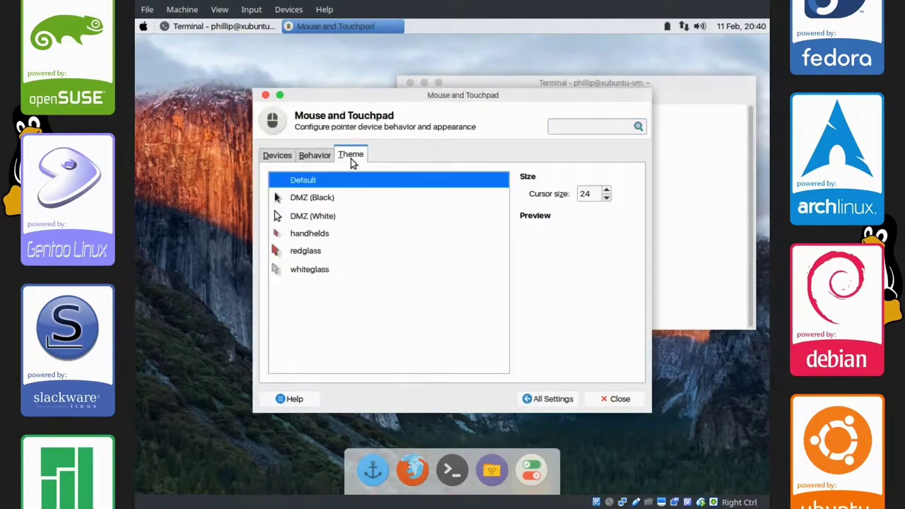
left_click(335, 197)
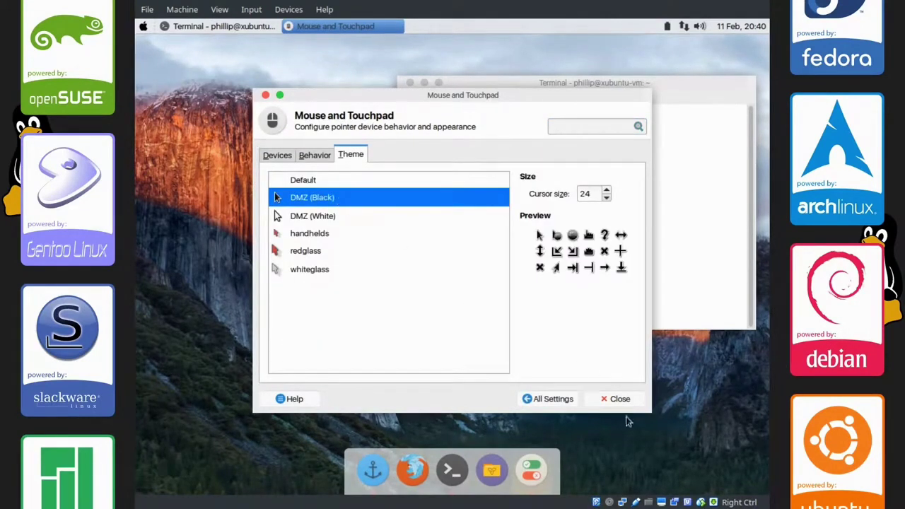
left_click(616, 399)
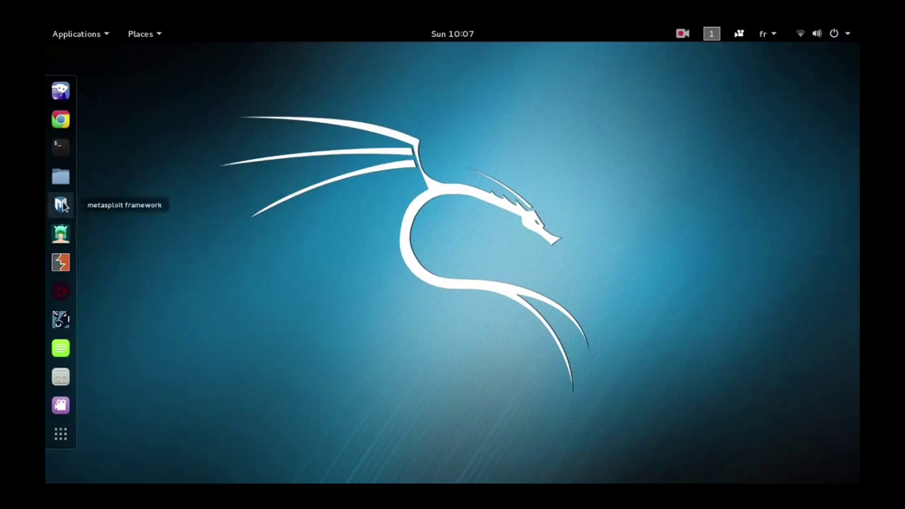
Step: Launch Armitage and try to connect to the Metasploit RPC server at 127.0.0.1 on port 55553
left_click(62, 239)
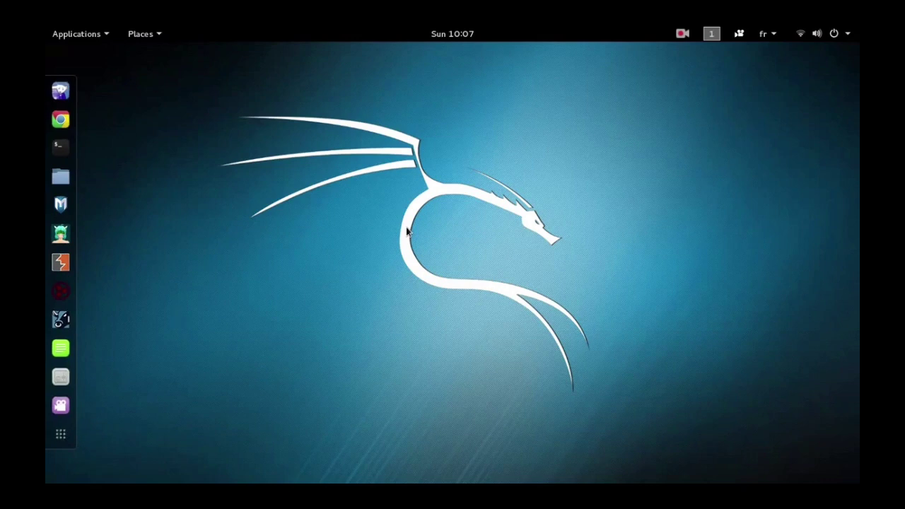
left_click(435, 322)
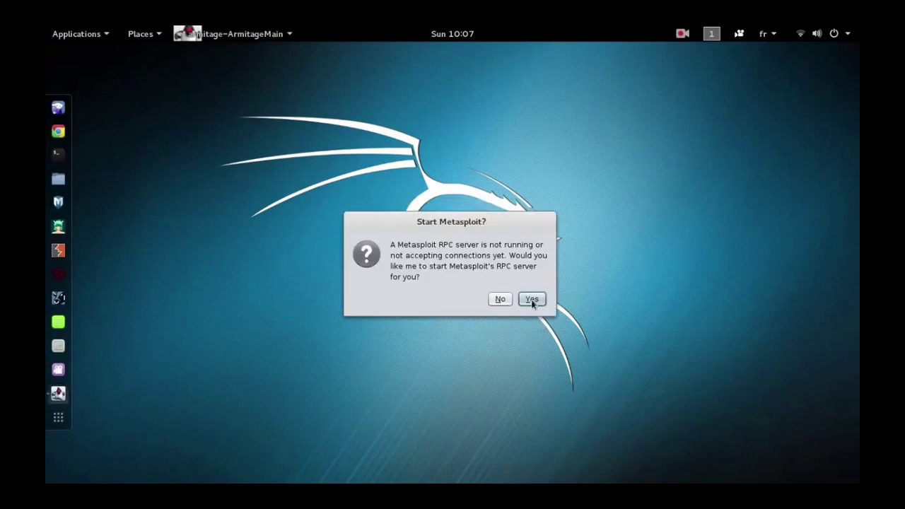
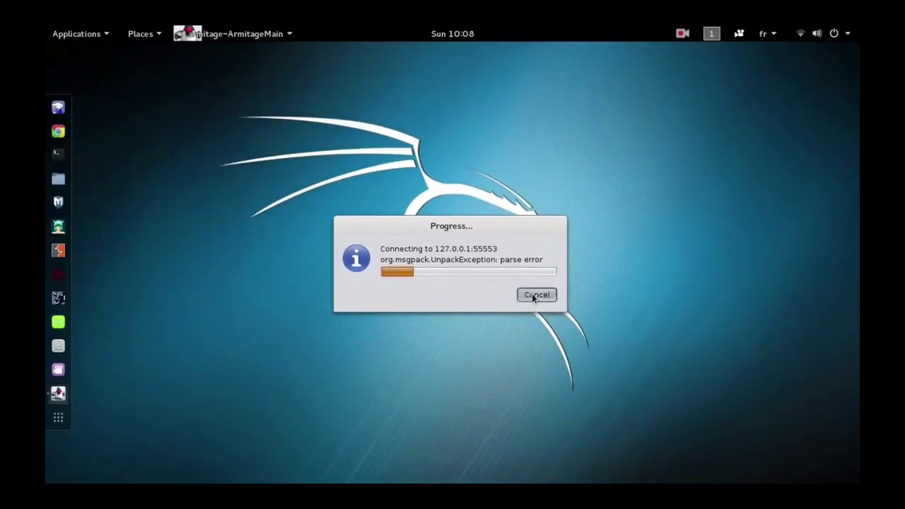
left_click(536, 296)
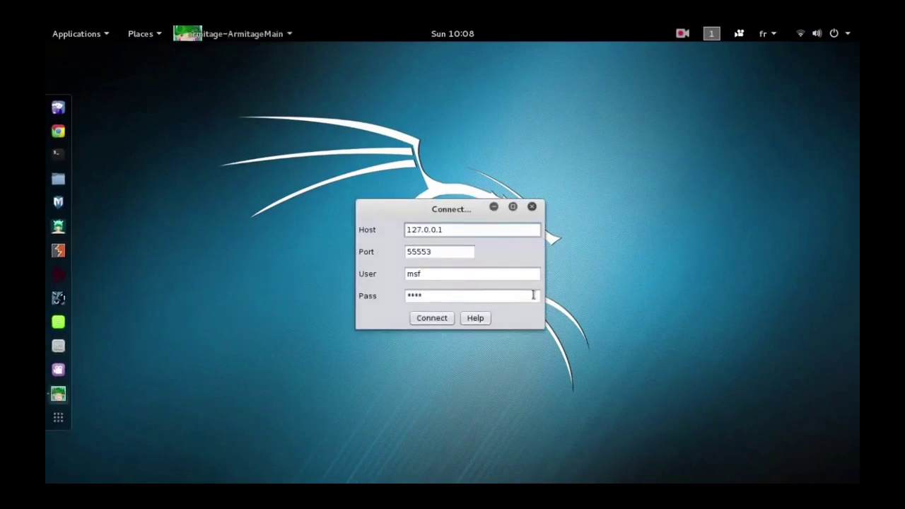
left_click(532, 207)
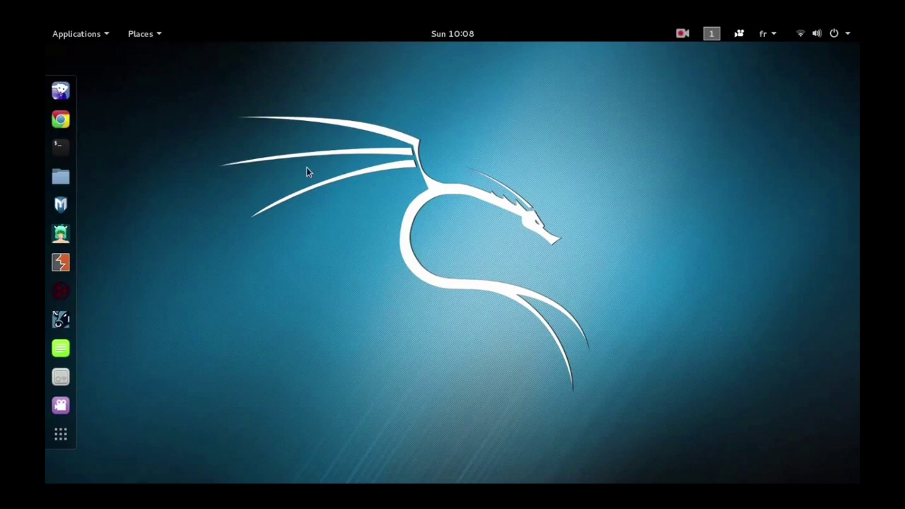
left_click(60, 91)
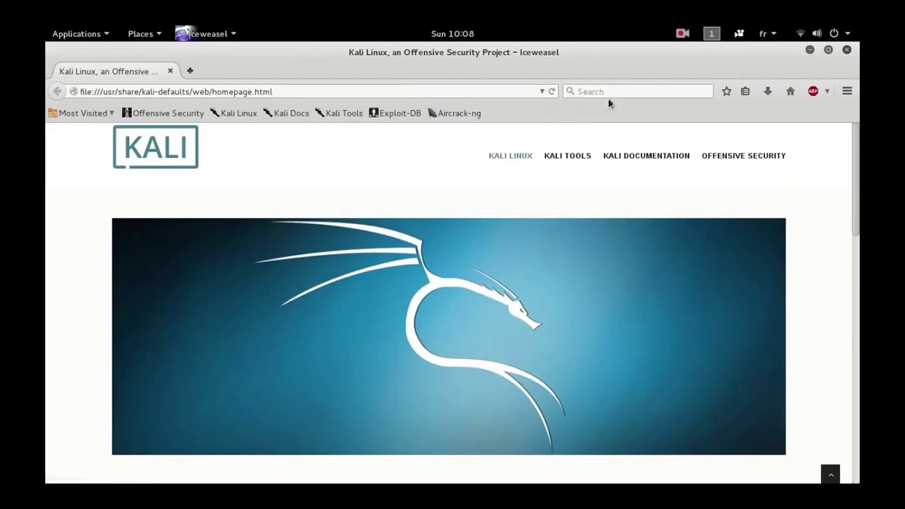
left_click(611, 93)
type("armitage")
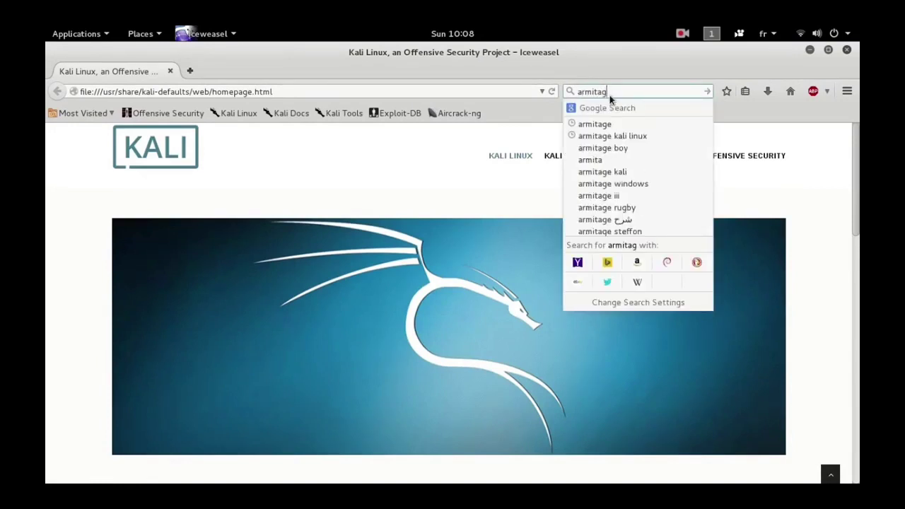
key("Return")
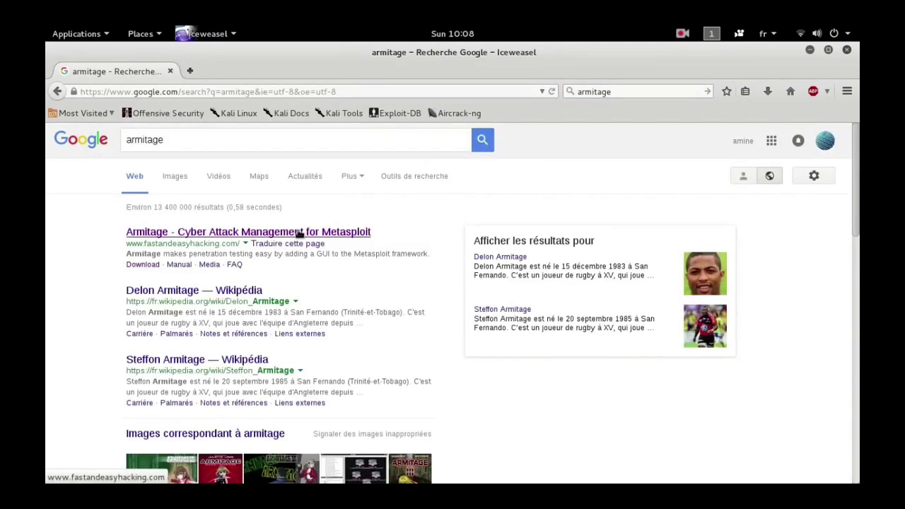
left_click(299, 232)
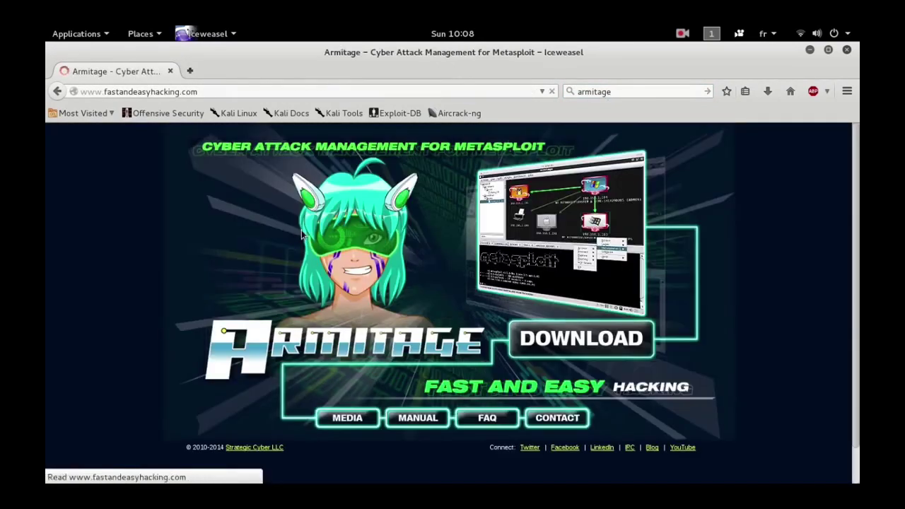
Step: Go to the Armitage download page and save the Linux .tgz package, armitage150813.tgz
left_click(585, 347)
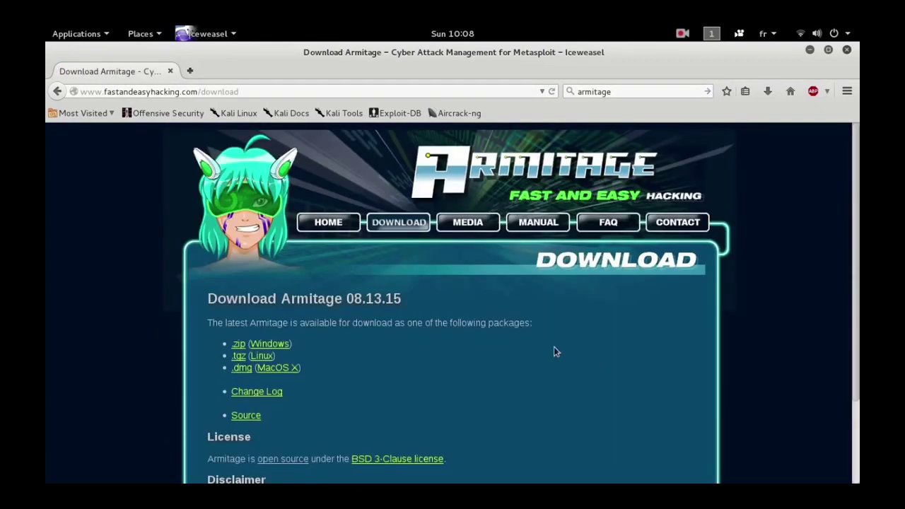
left_click(240, 357)
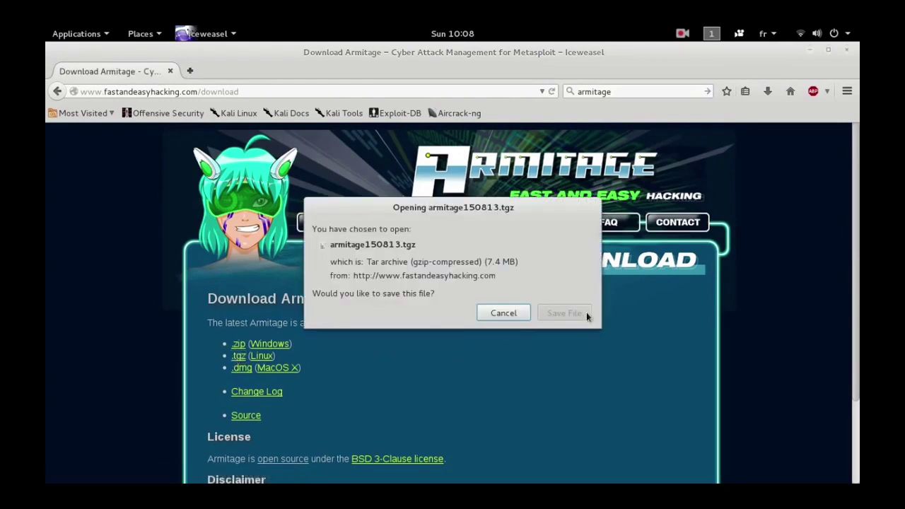
left_click(587, 315)
Step: Open the downloaded armitage150813.tgz, extract all its files into the Downloads folder, and close the archive and browser windows
left_click(768, 97)
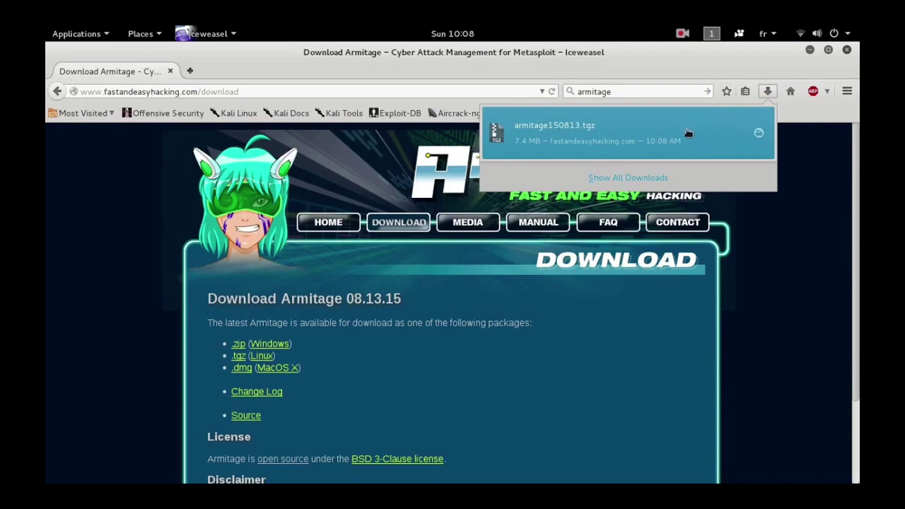
left_click(687, 134)
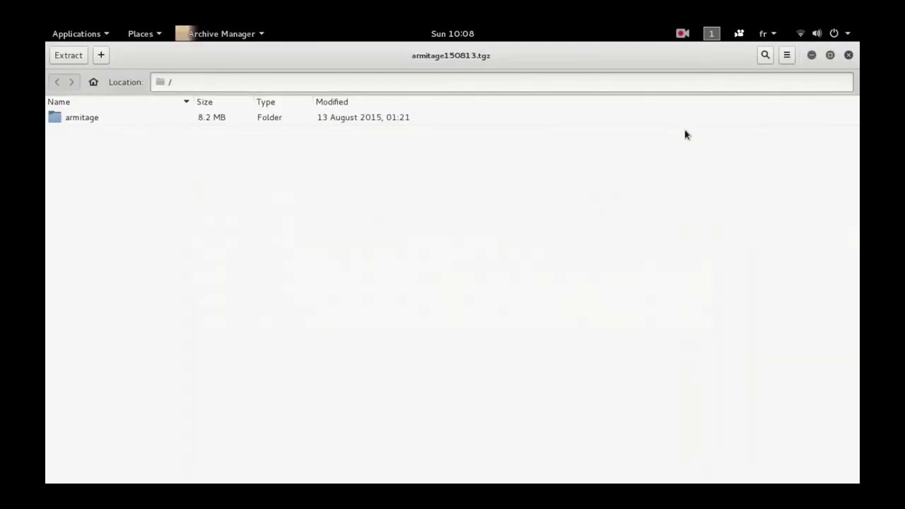
left_click(66, 57)
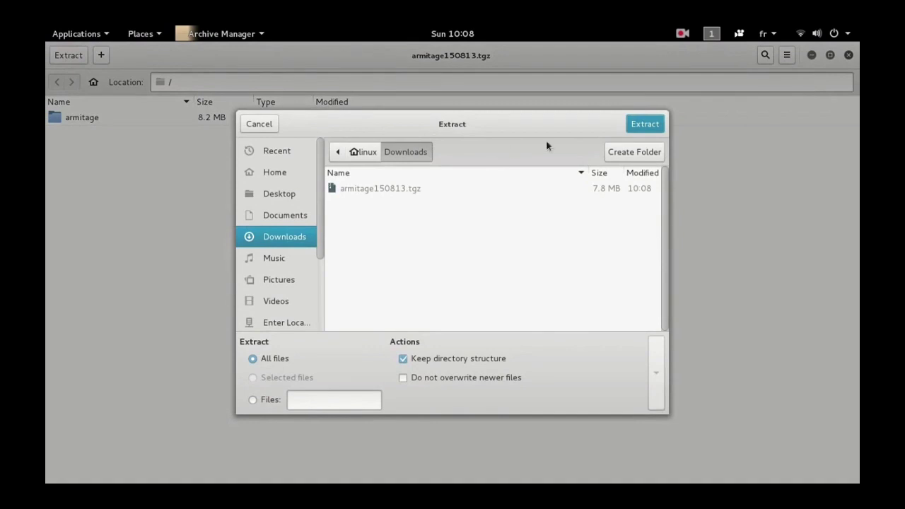
left_click(644, 123)
left_click(388, 290)
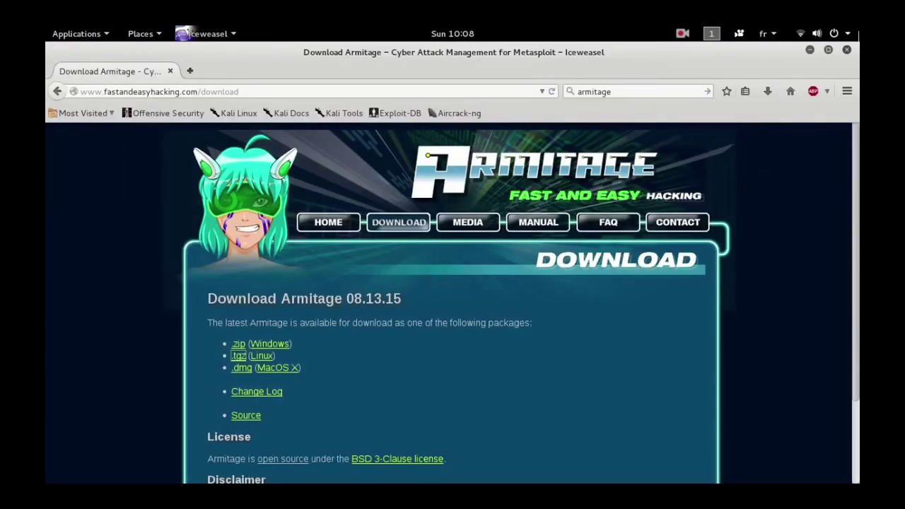
left_click(848, 49)
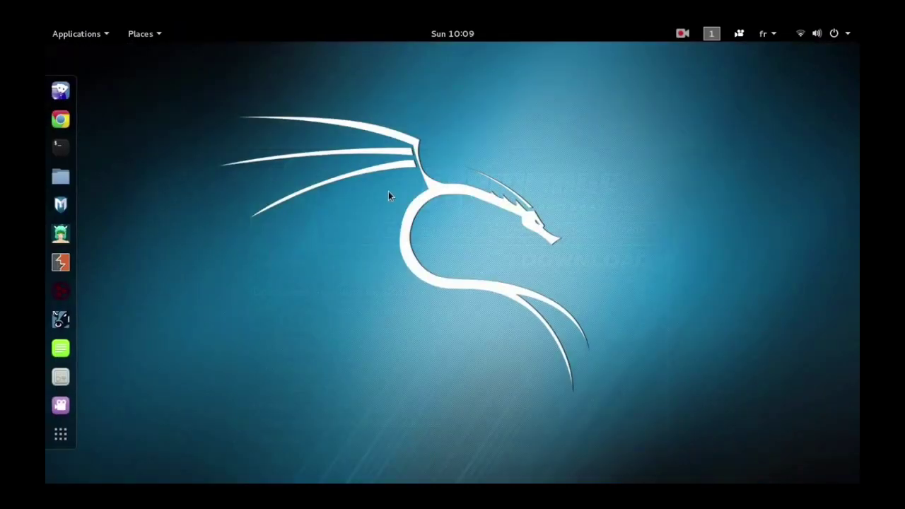
Step: Switch to root with su in a new terminal, entering the root password, and recursively delete the /usr/share/armitage directory
left_click(58, 147)
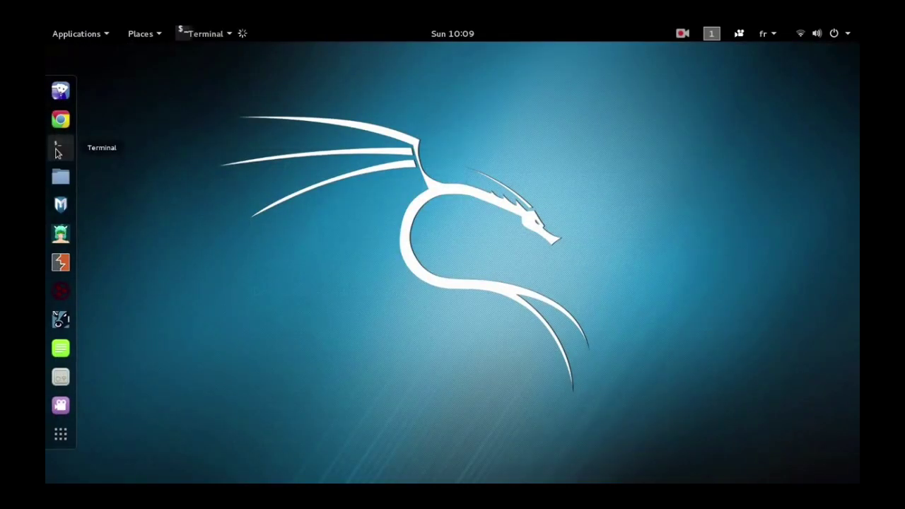
type("su")
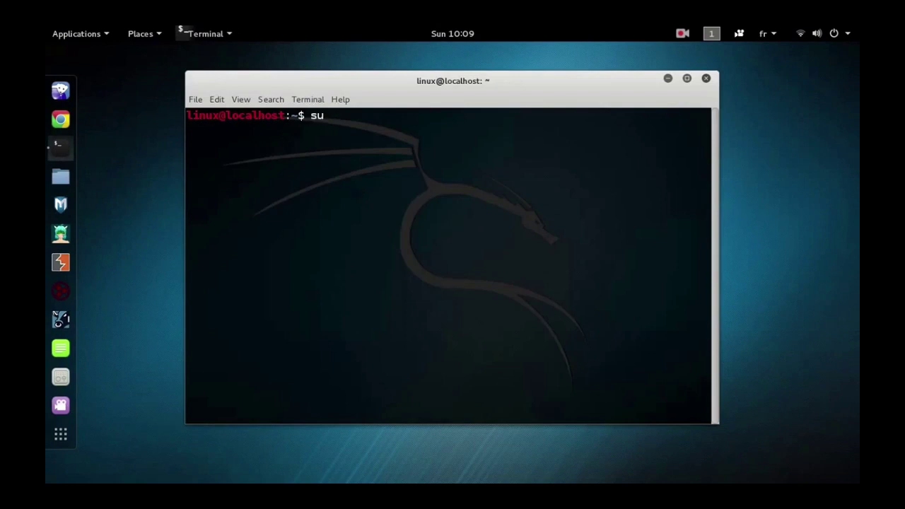
key("Return")
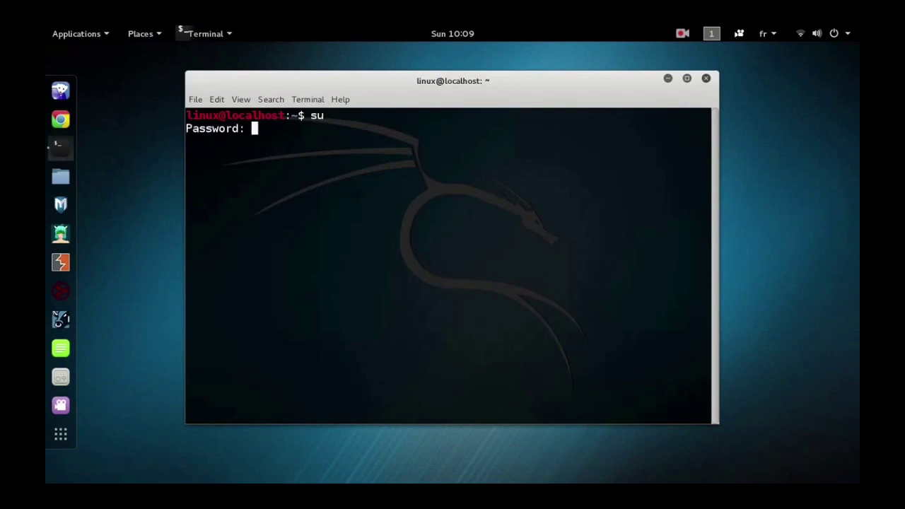
key("Return")
type("rm -r /usr/share/armitage")
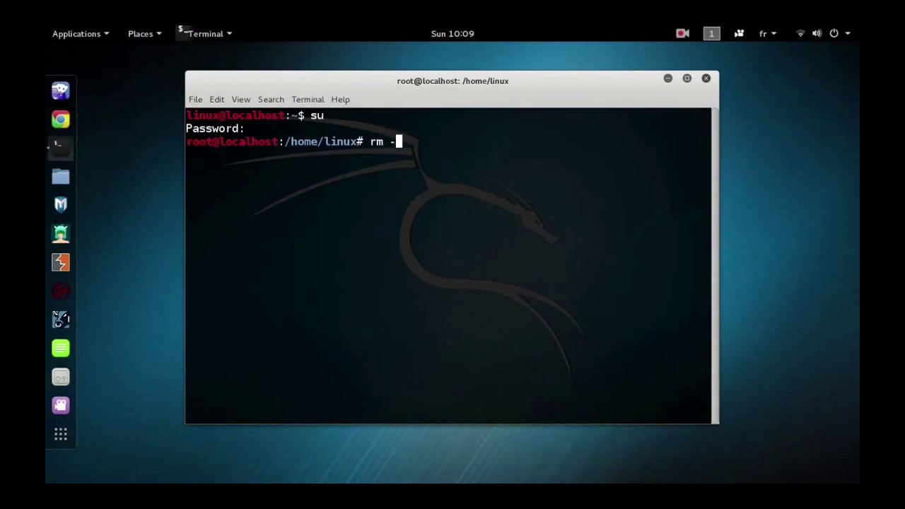
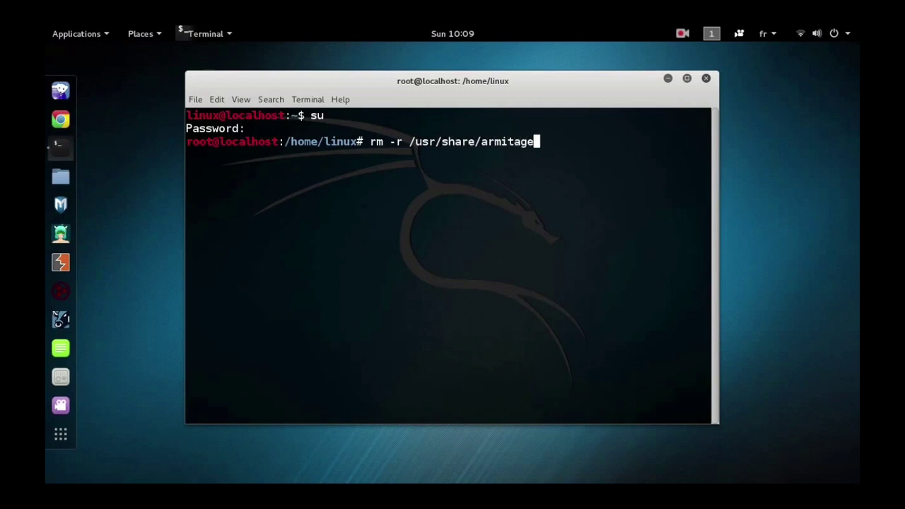
key("Return")
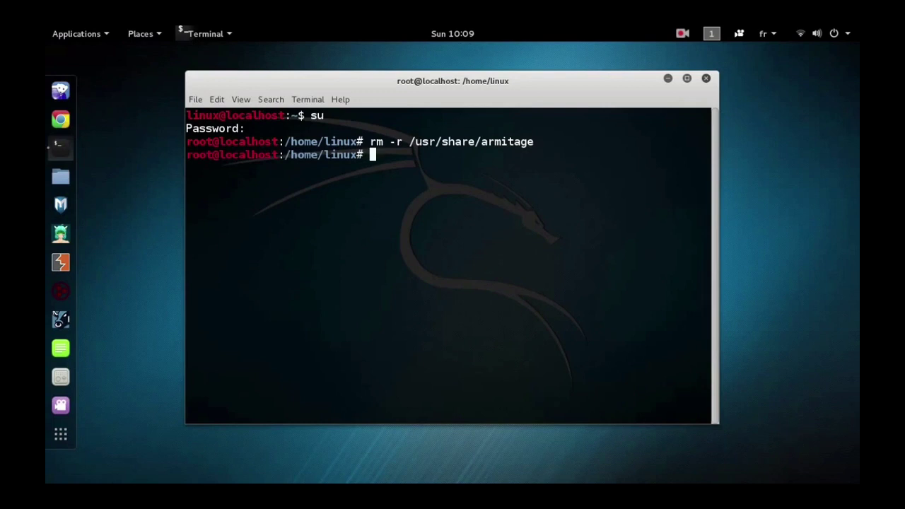
Step: Change the terminal's working directory to the Downloads folder
type("cd Do")
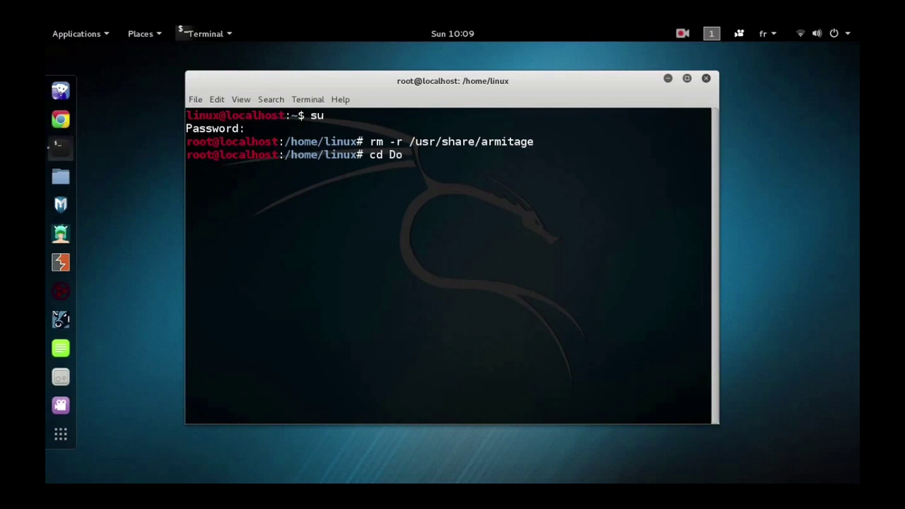